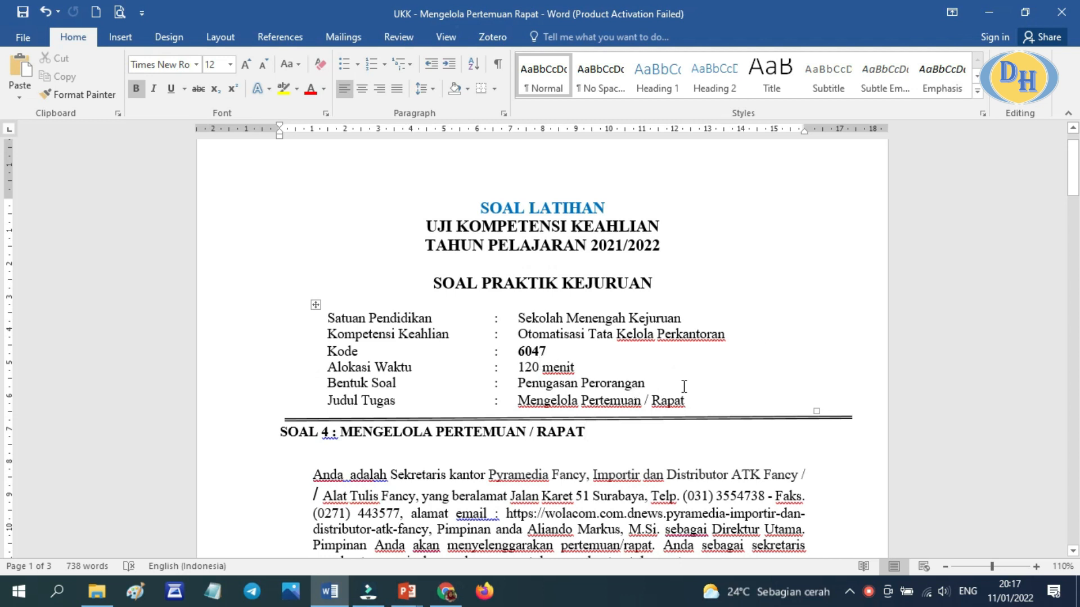
Read the exam header, the secretary scenario and the numbered work instructions through to the Alur Cerita Rapat section
key(XF86MonBrightnessDown)
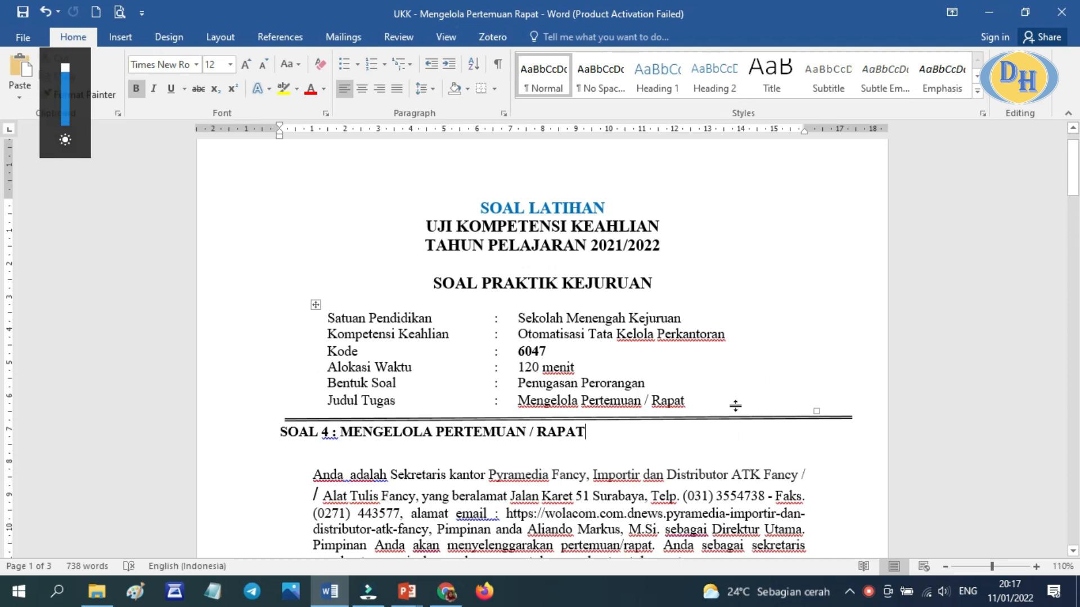
scroll(779, 397, down, 1)
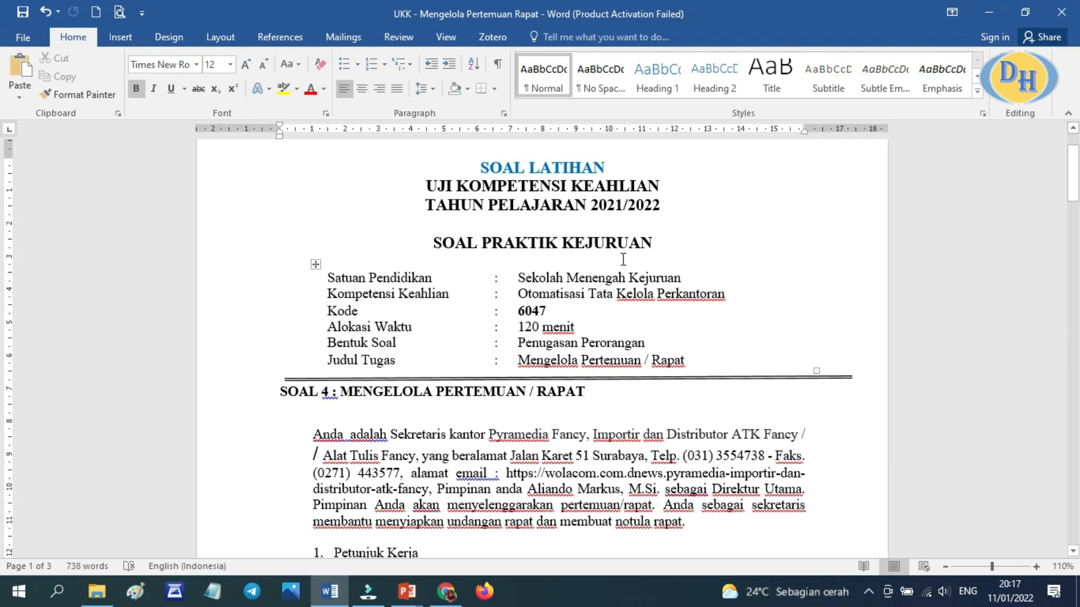
scroll(568, 368, down, 1)
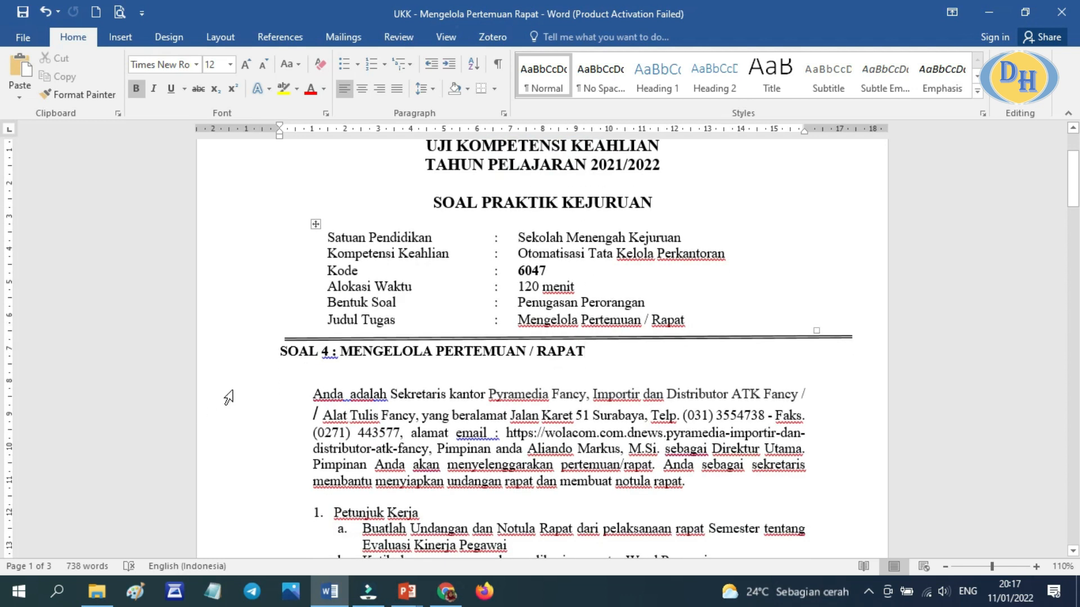
scroll(229, 397, down, 1)
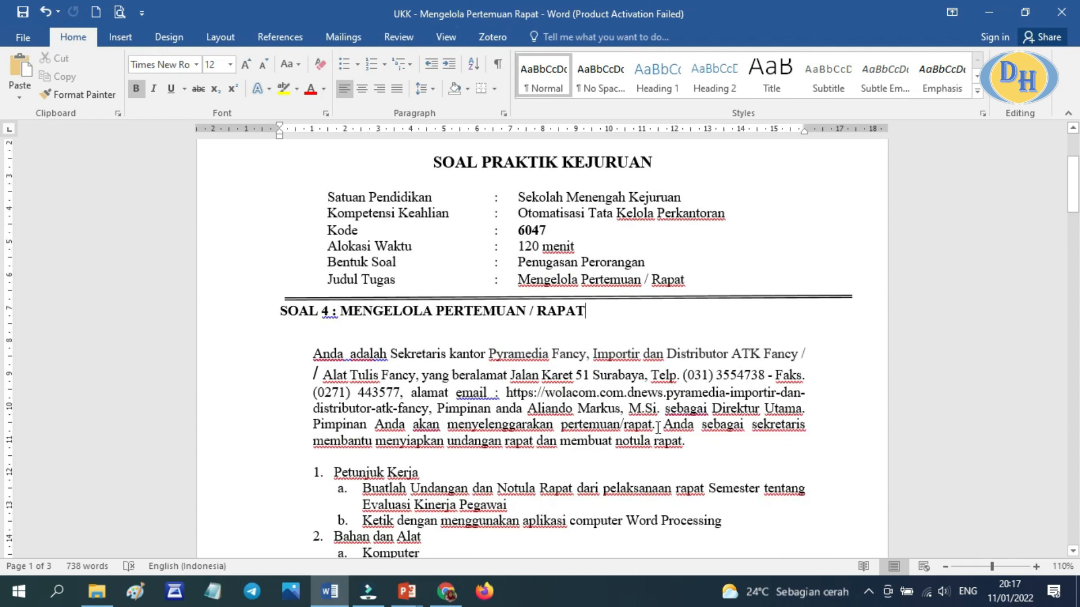
scroll(658, 429, down, 1)
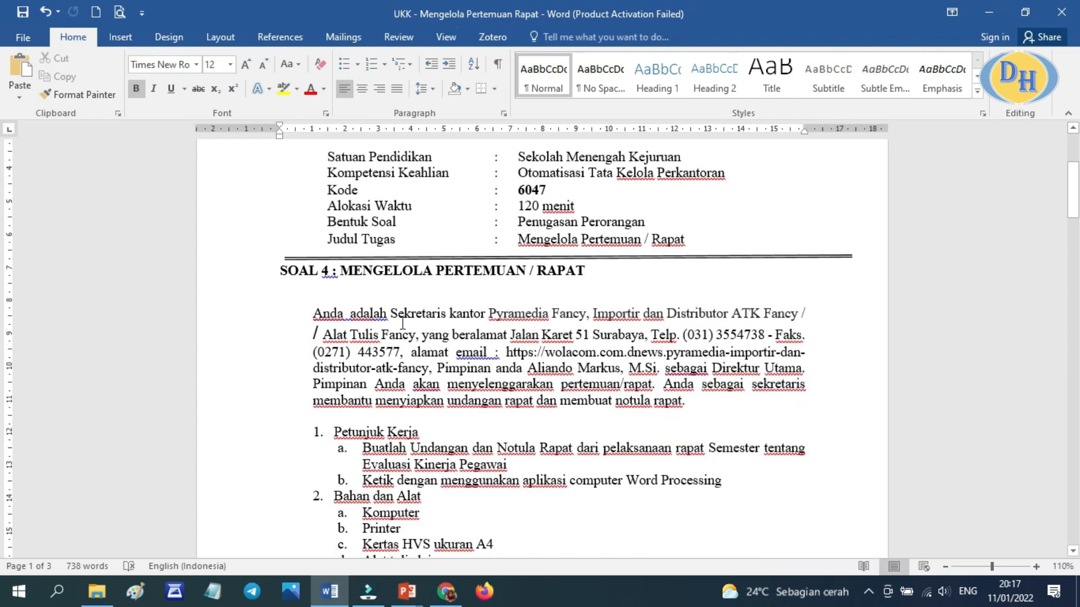
scroll(402, 323, down, 1)
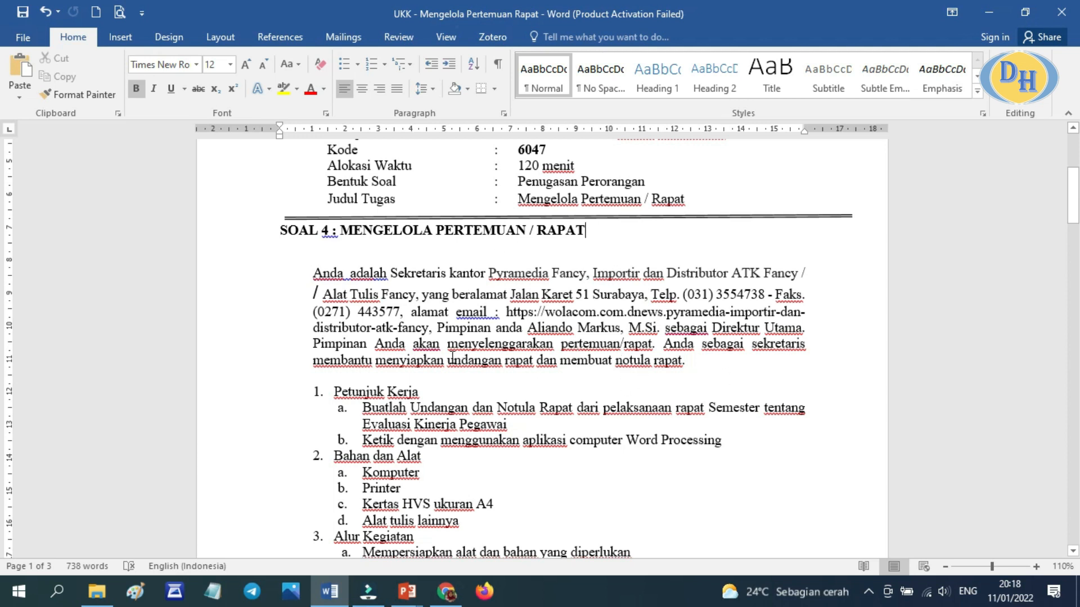
scroll(451, 355, down, 3)
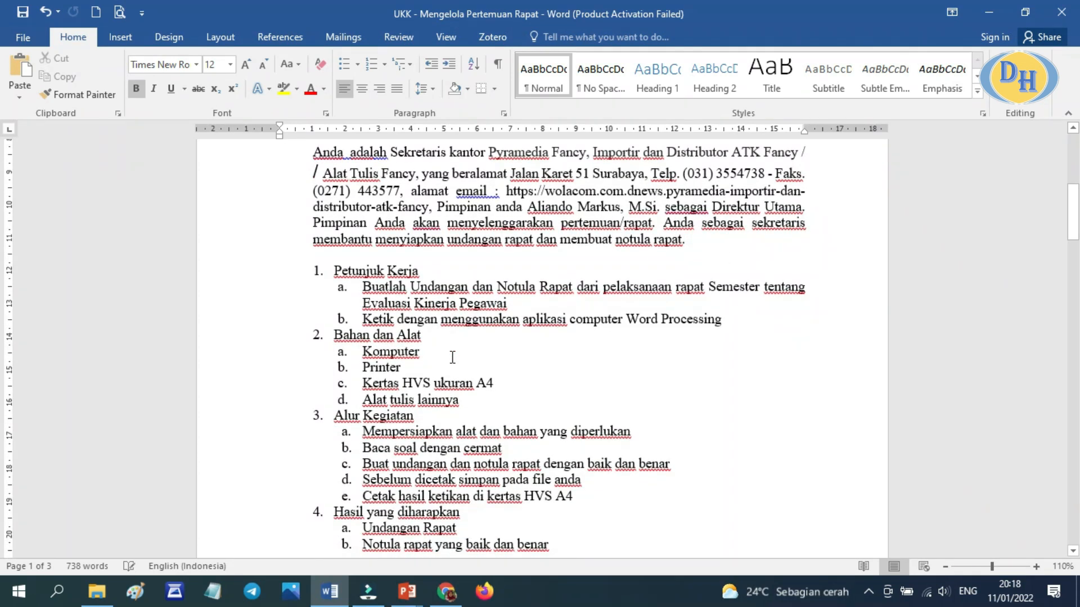
scroll(452, 357, down, 1)
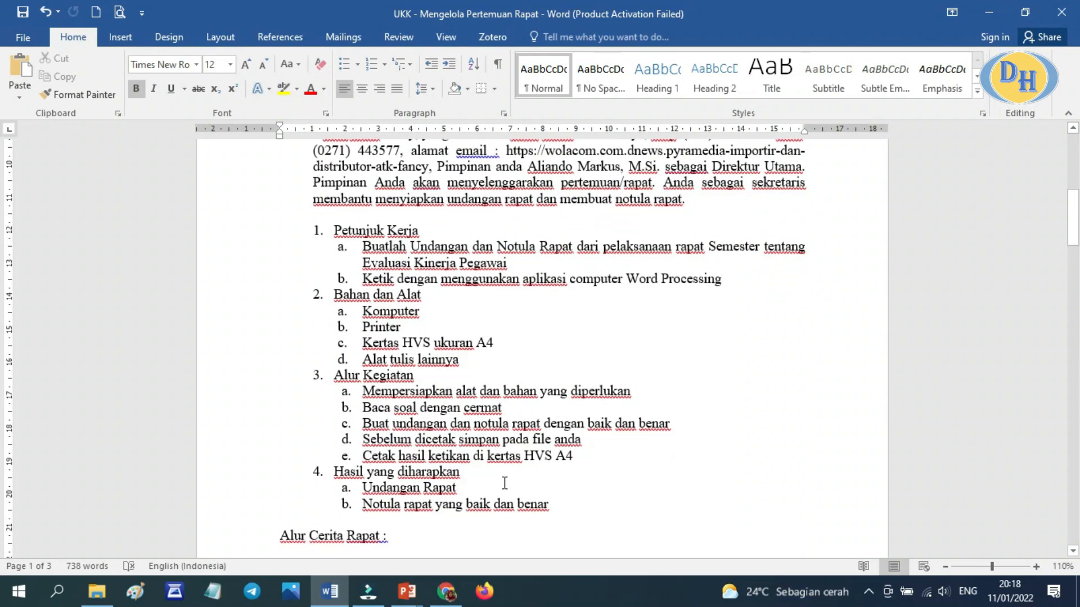
key(XF86MonBrightnessUp)
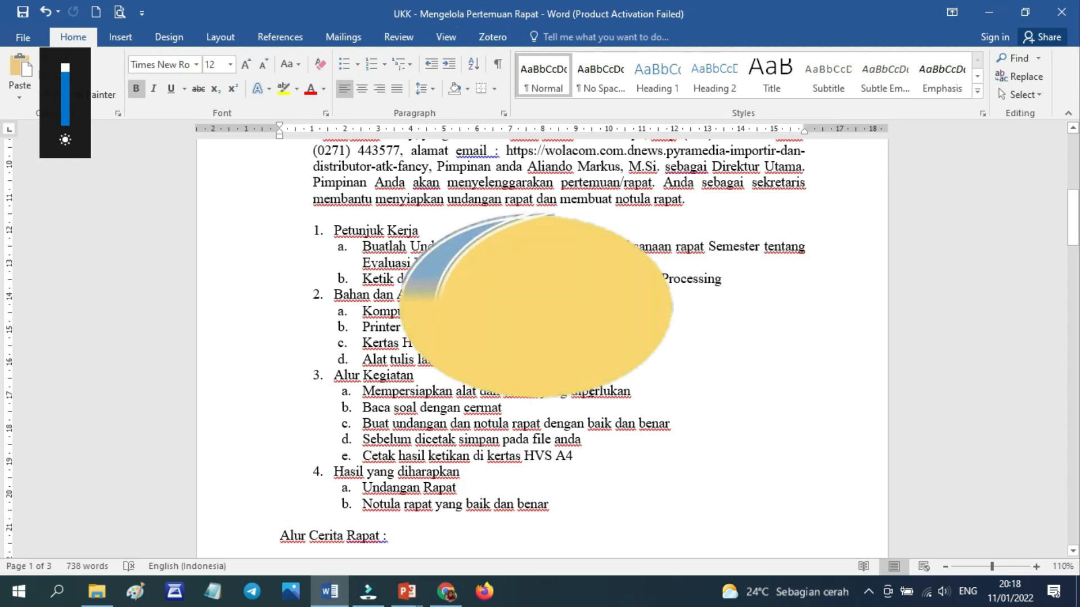
scroll(604, 392, up, 3)
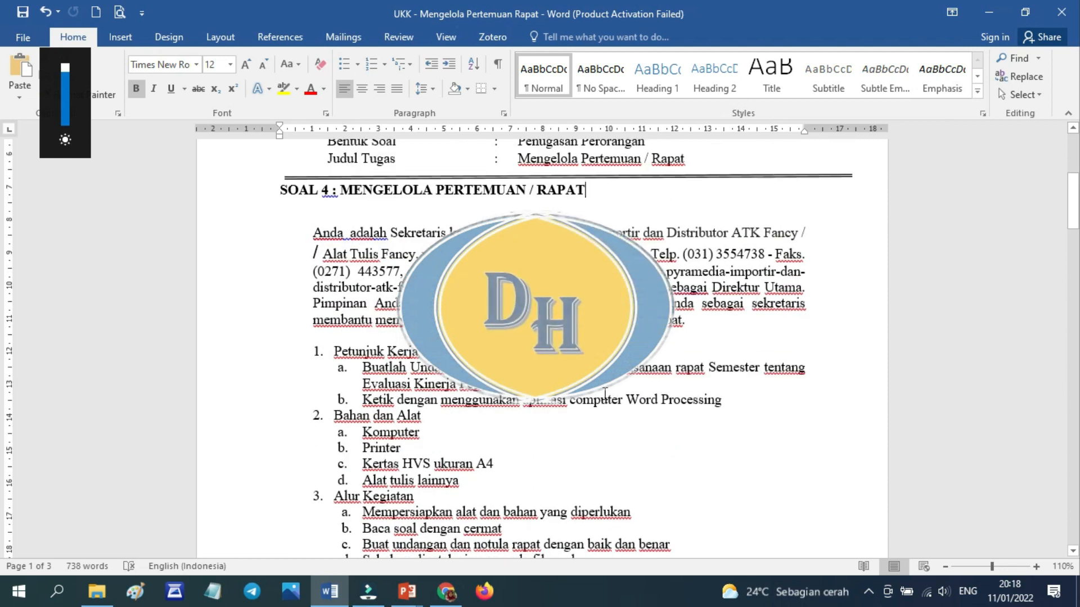
scroll(466, 350, down, 1)
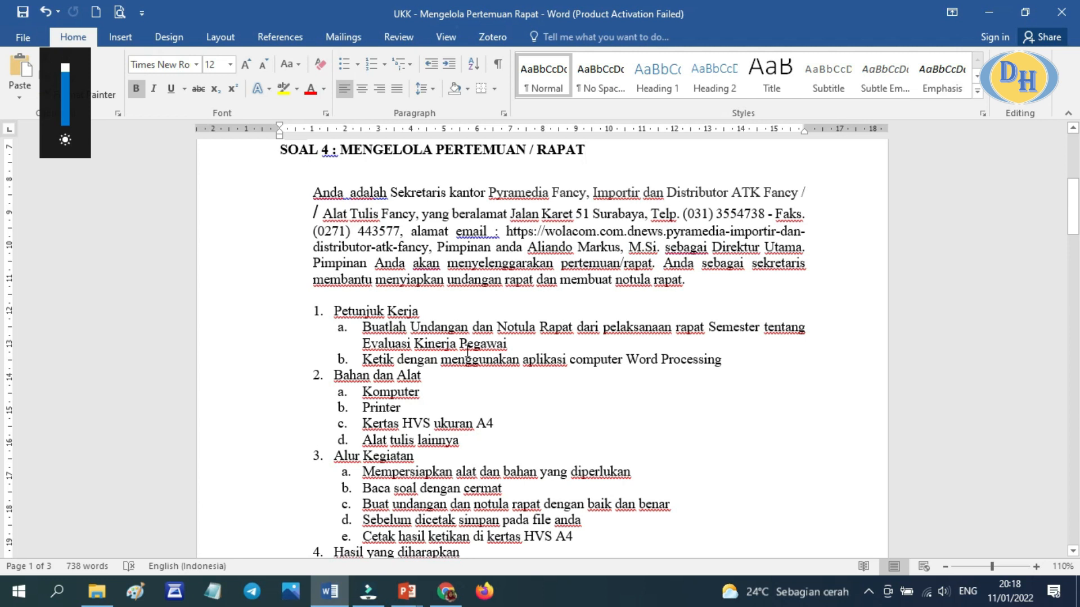
scroll(508, 354, down, 4)
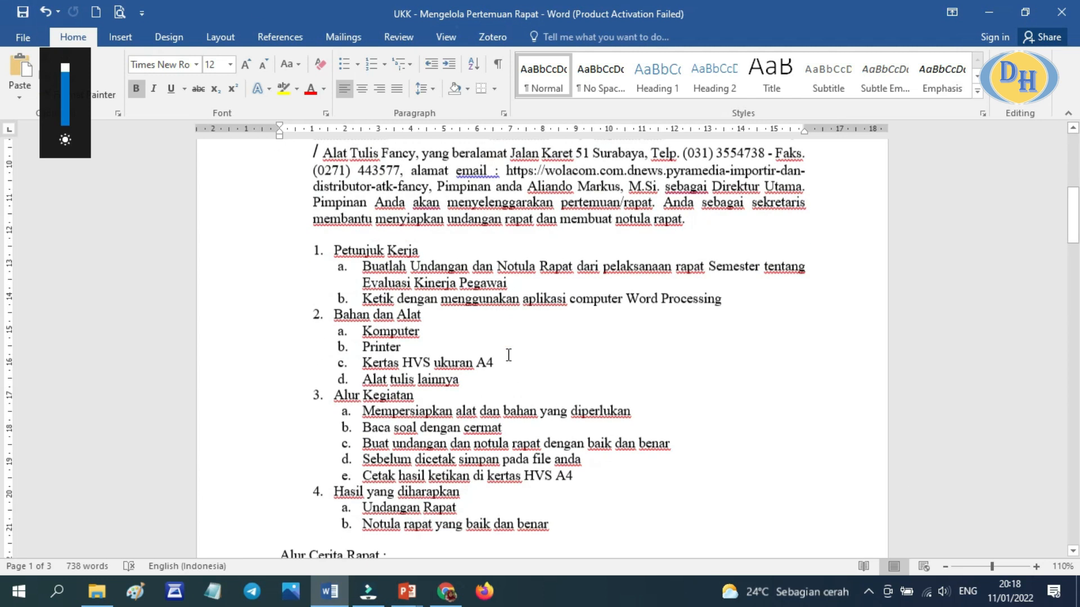
scroll(431, 420, down, 2)
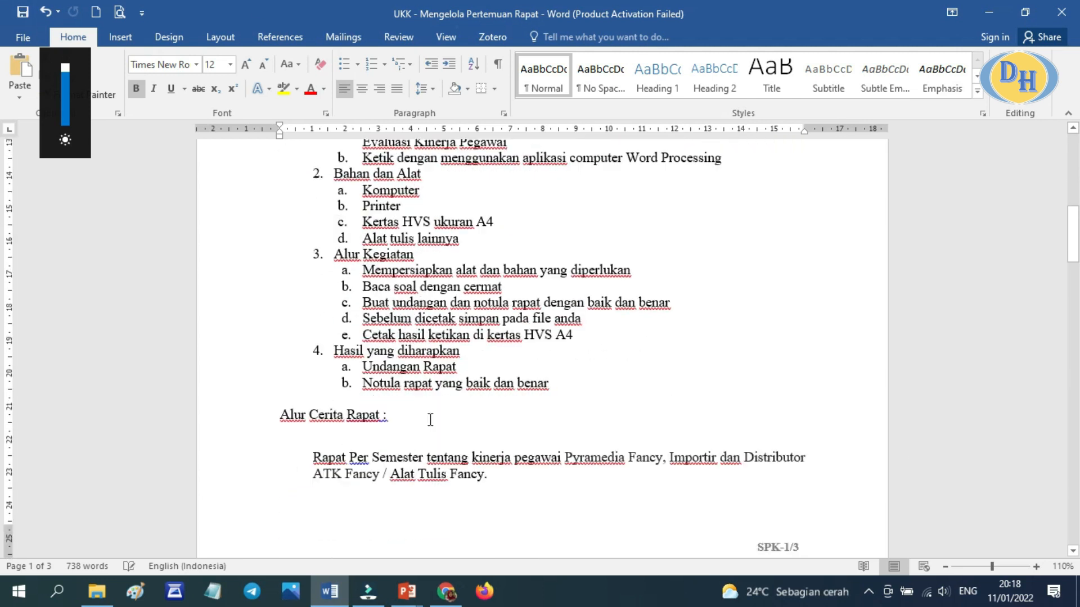
Enlarge the view to 150% and examine the two expected results listed under Hasil yang diharapkan
drag(360, 363, 589, 392)
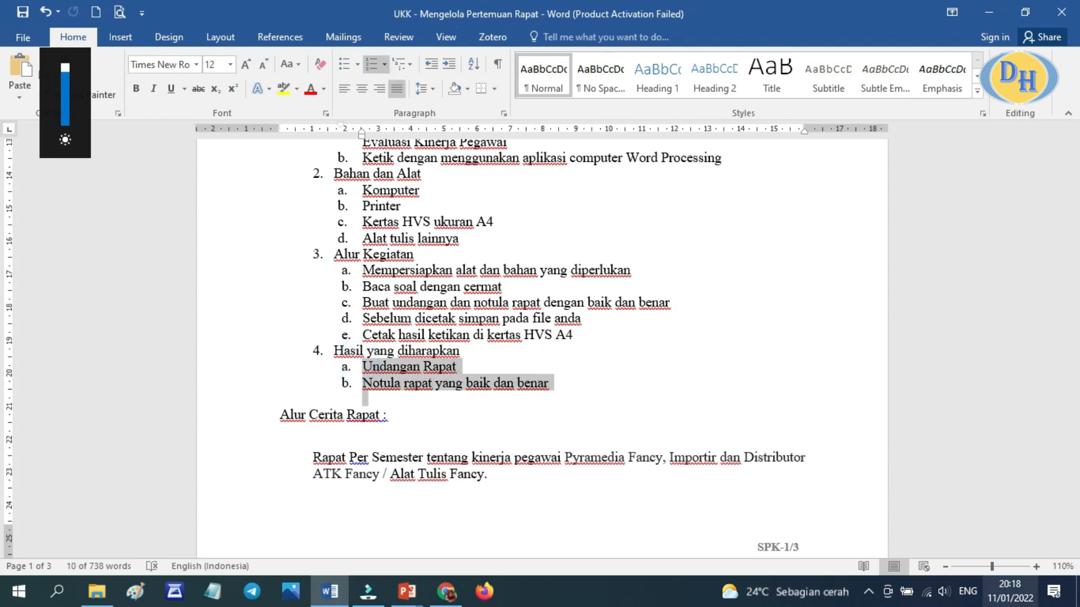
click(1035, 568)
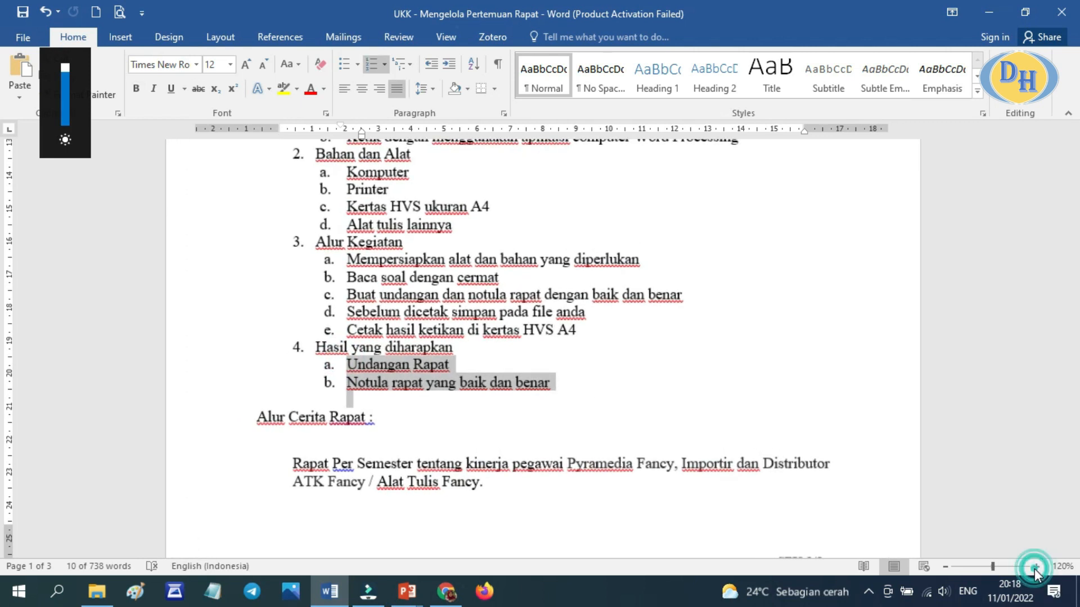
click(1035, 568)
click(1034, 568)
click(1035, 568)
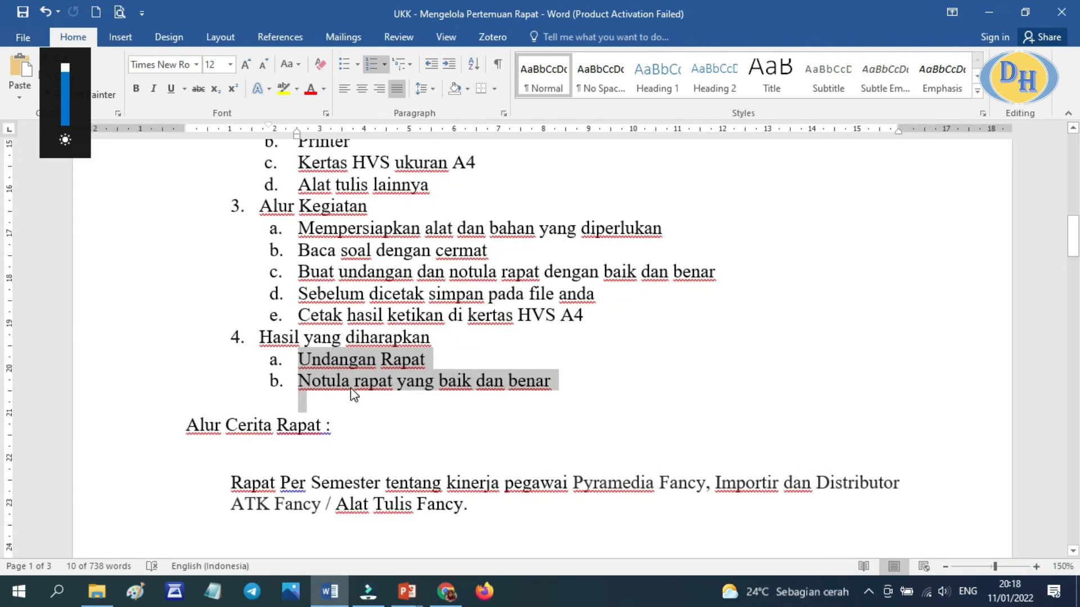
click(361, 378)
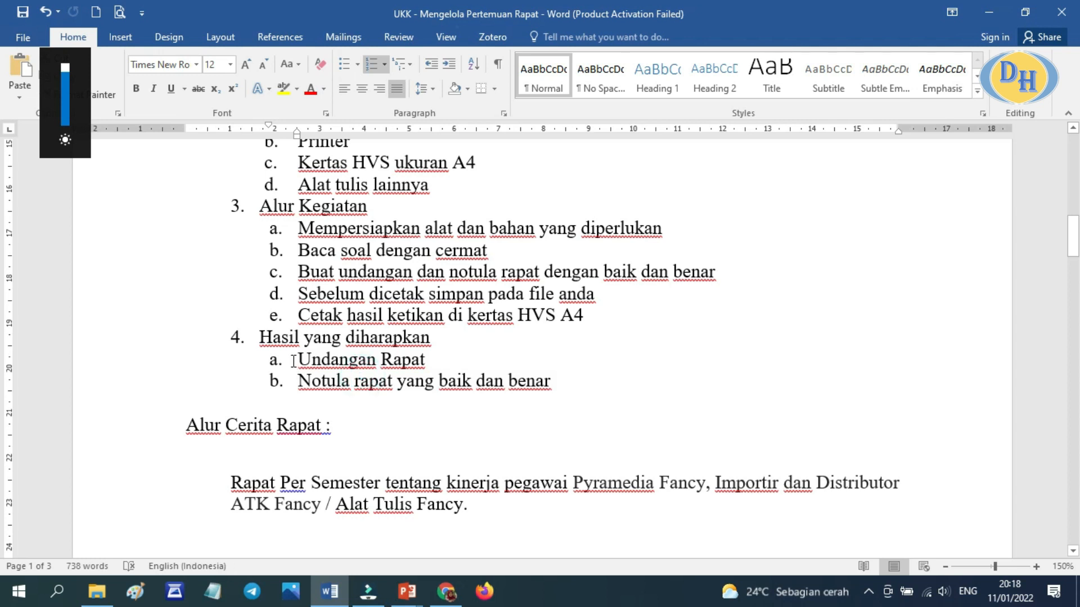
drag(303, 360, 571, 387)
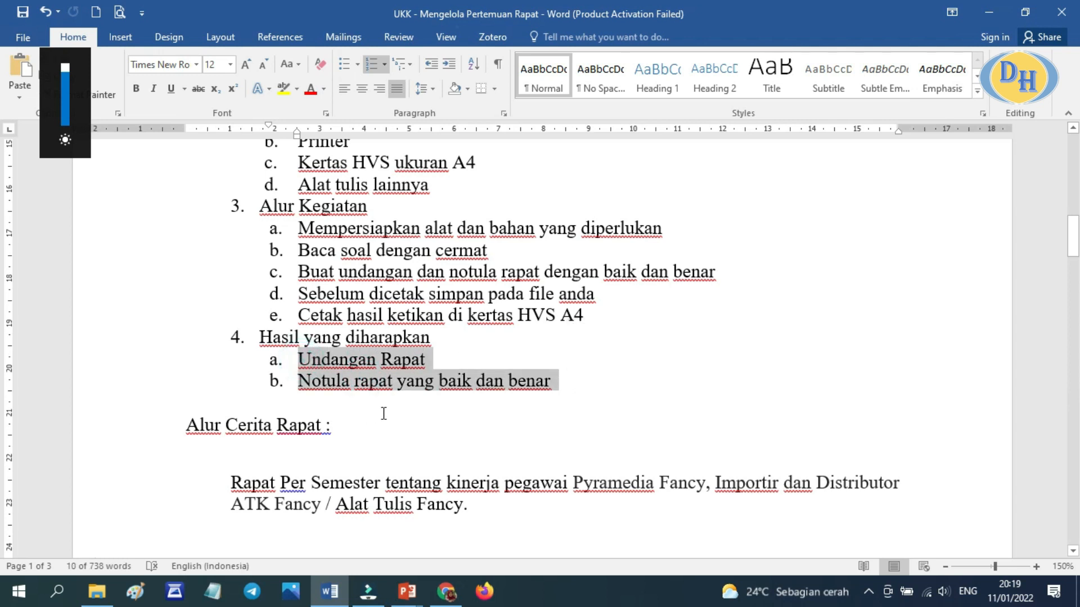
click(358, 396)
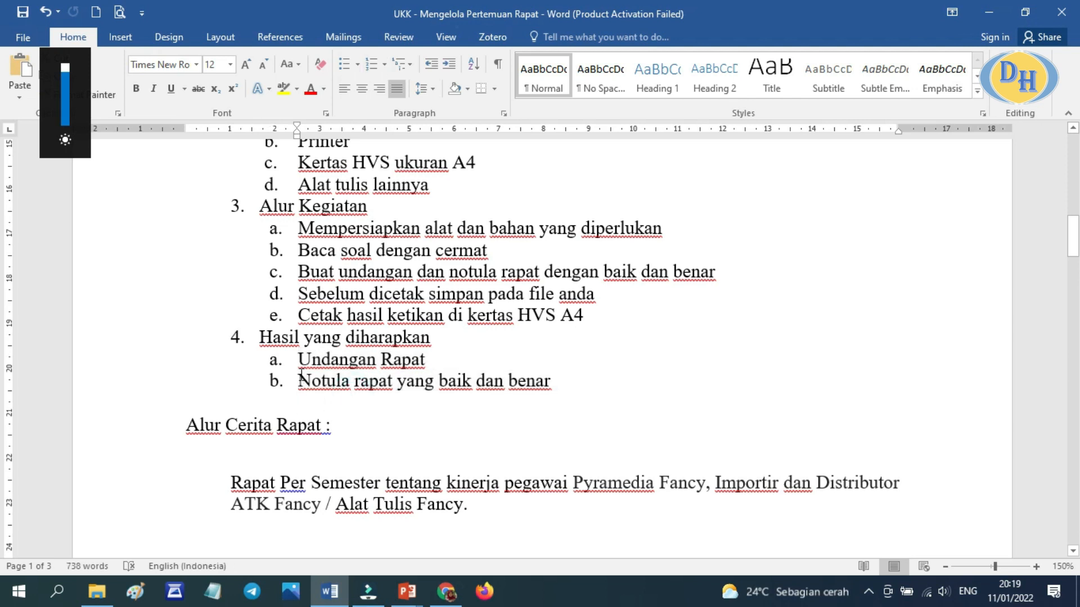
drag(299, 359, 443, 363)
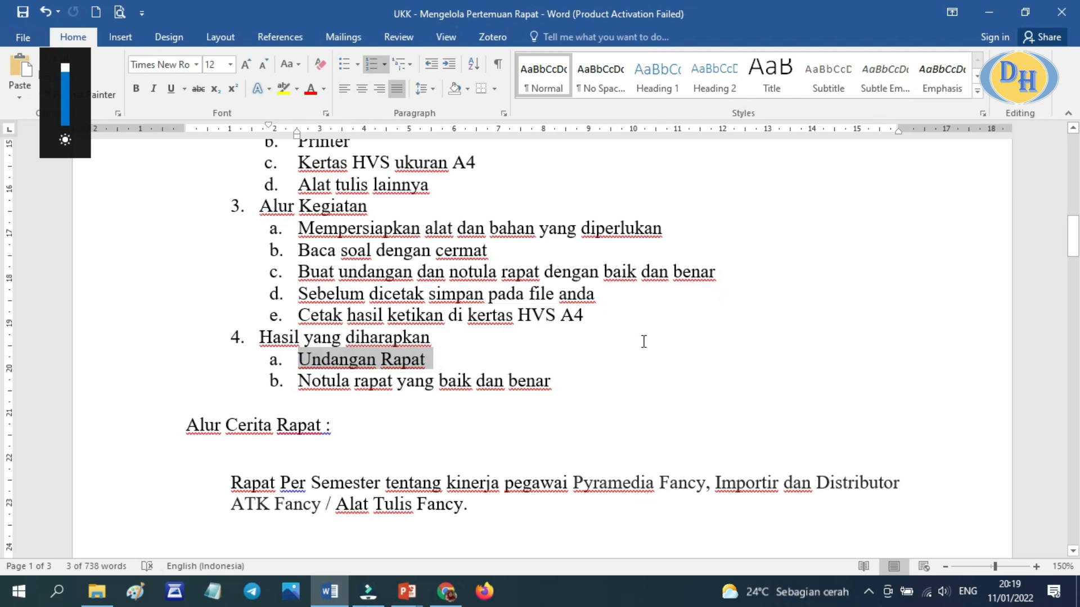
Review the company scenario paragraph under SOAL 4 and the Petunjuk Kerja instructions against the required Undangan Rapat
scroll(450, 372, up, 4)
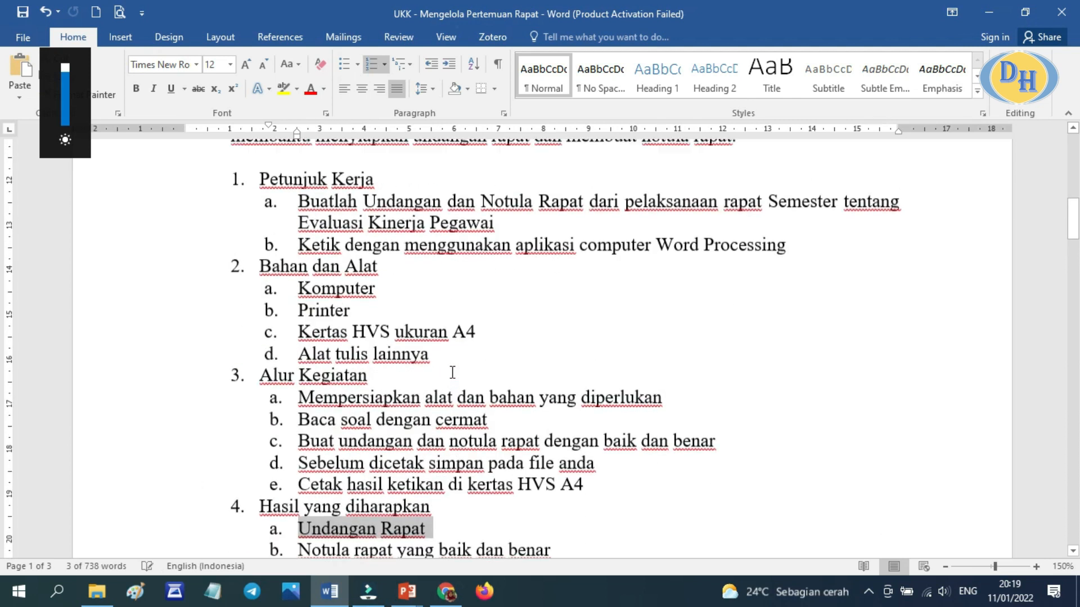
scroll(569, 271, up, 1)
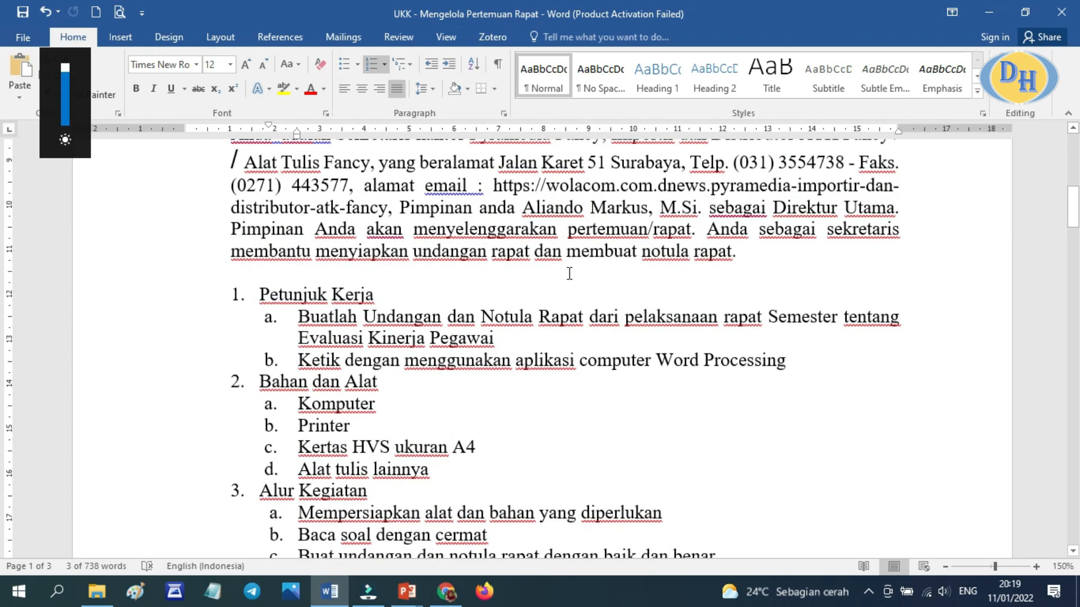
scroll(569, 274, down, 4)
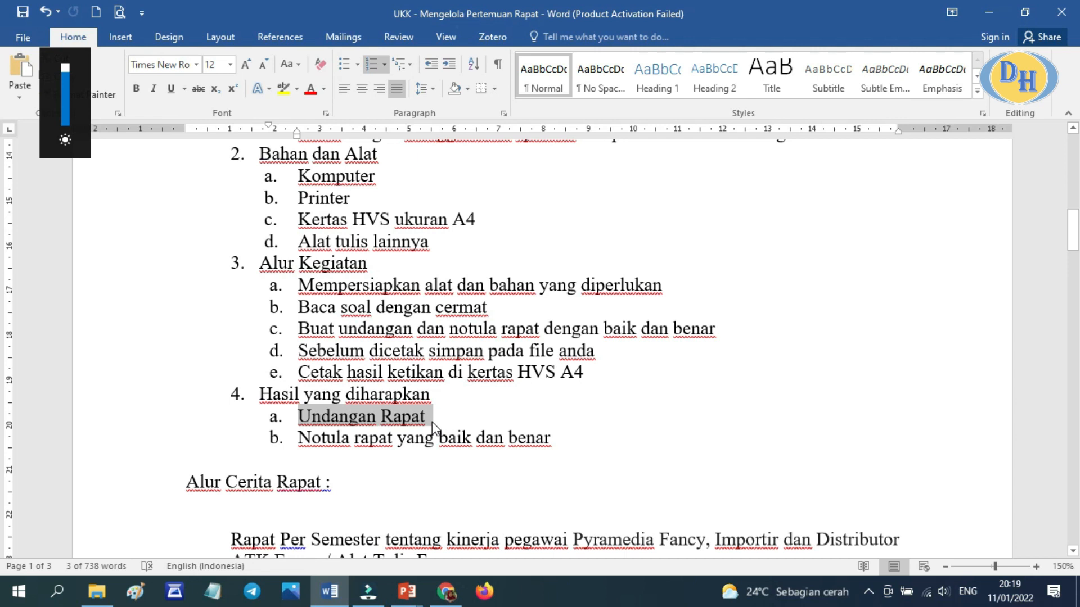
click(432, 422)
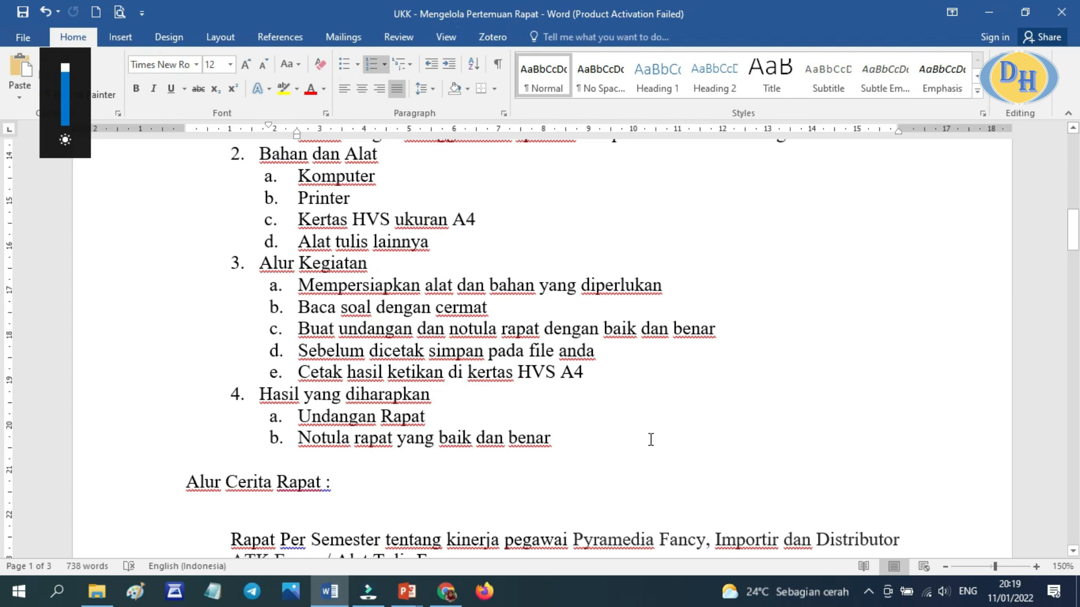
scroll(648, 440, up, 3)
scroll(652, 440, up, 5)
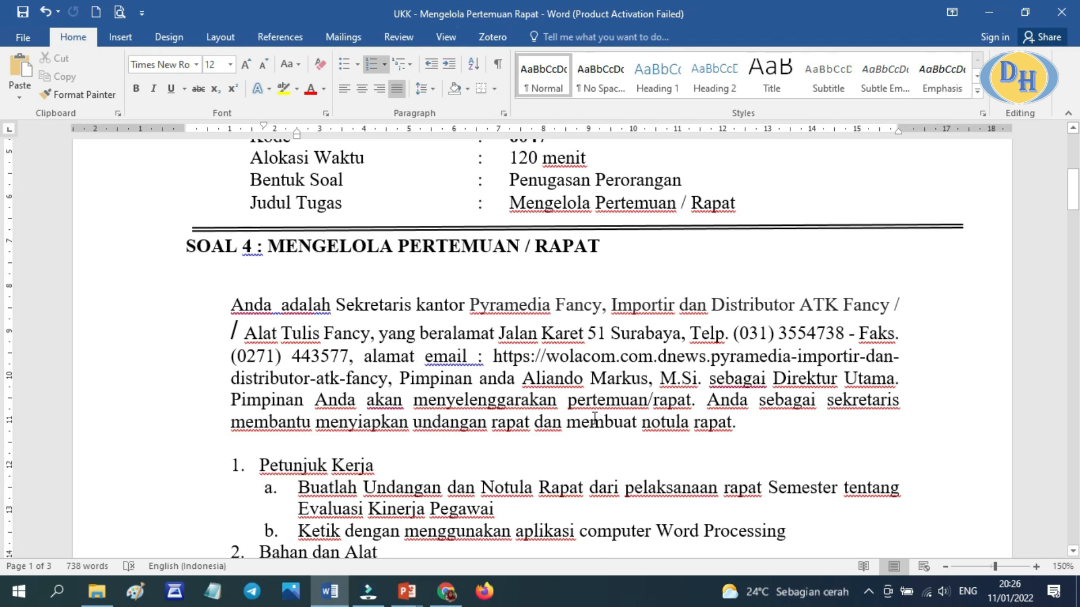
scroll(594, 418, down, 1)
scroll(595, 418, down, 1)
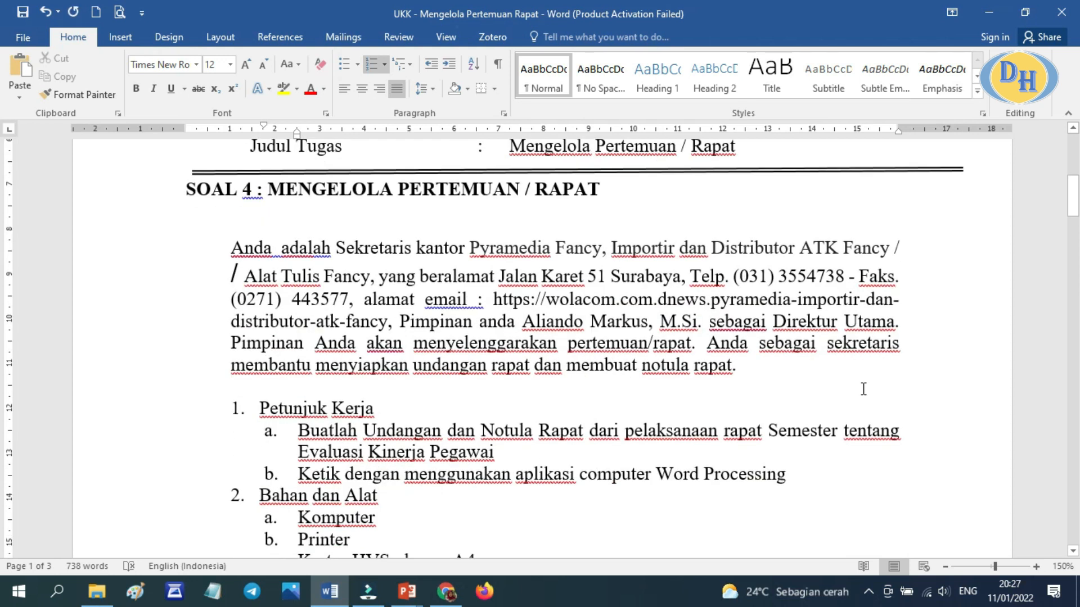
Create a new blank document and set its font to Times New Roman, size 12
click(97, 12)
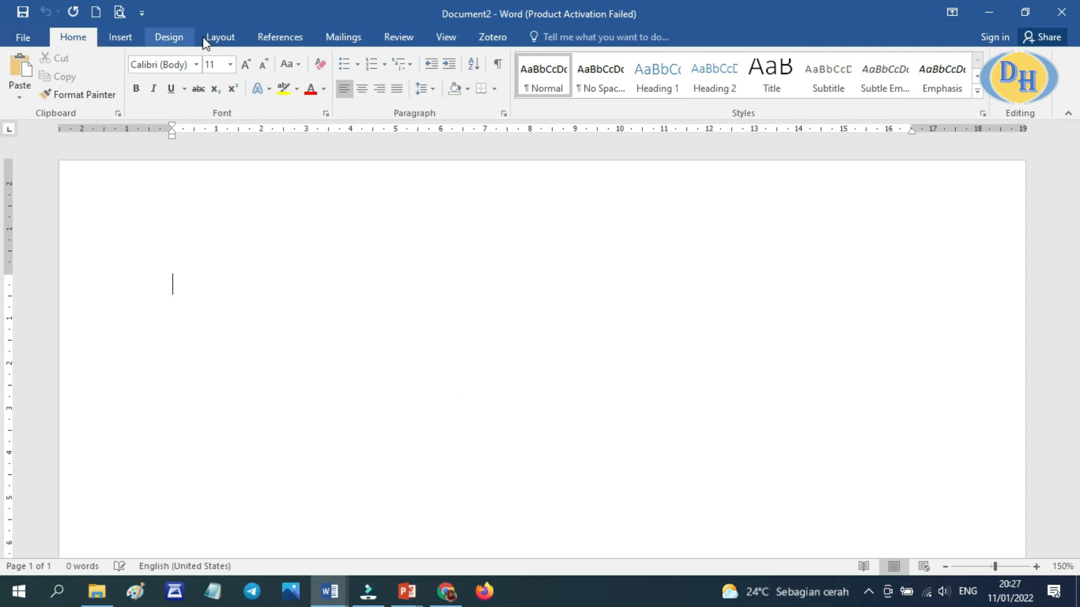
click(196, 65)
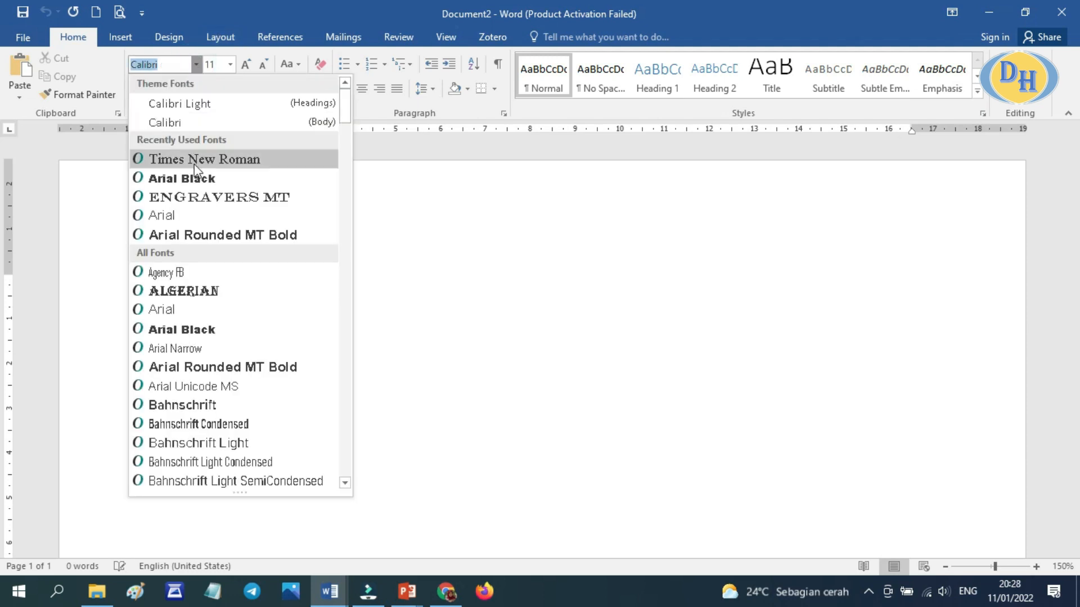
click(197, 161)
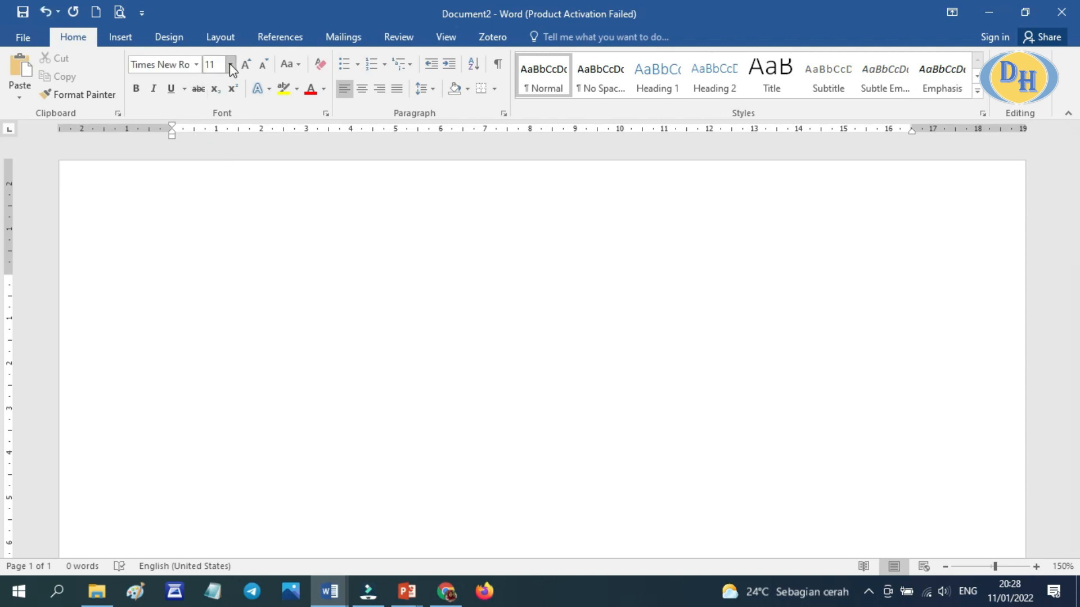
click(231, 64)
click(213, 142)
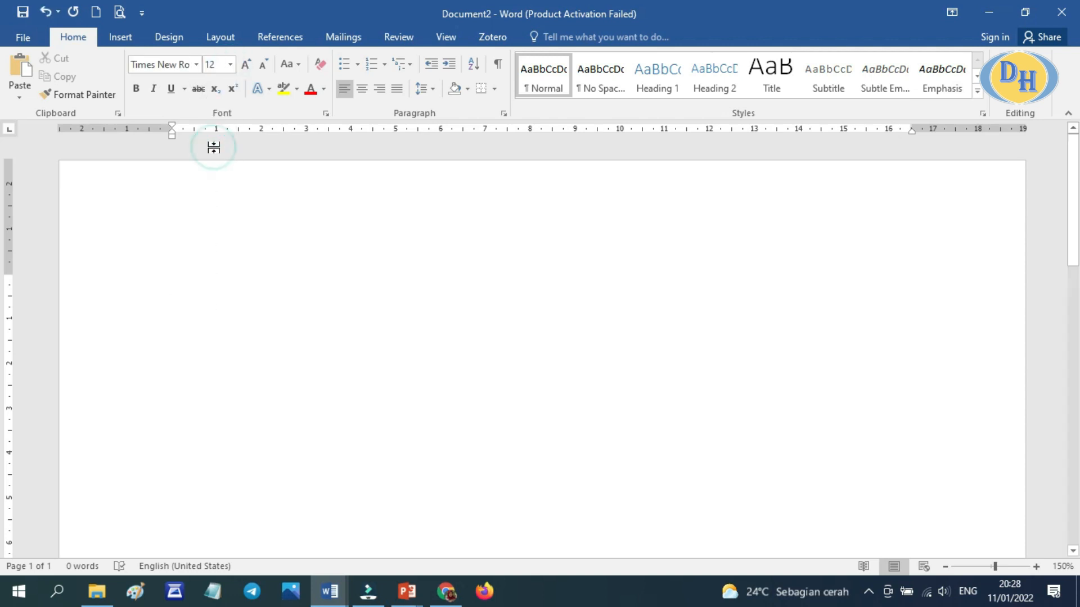
Set the new document's paper size to A4 210 x 297 mm and its paragraph spacing after to 0 pt
click(221, 37)
click(110, 95)
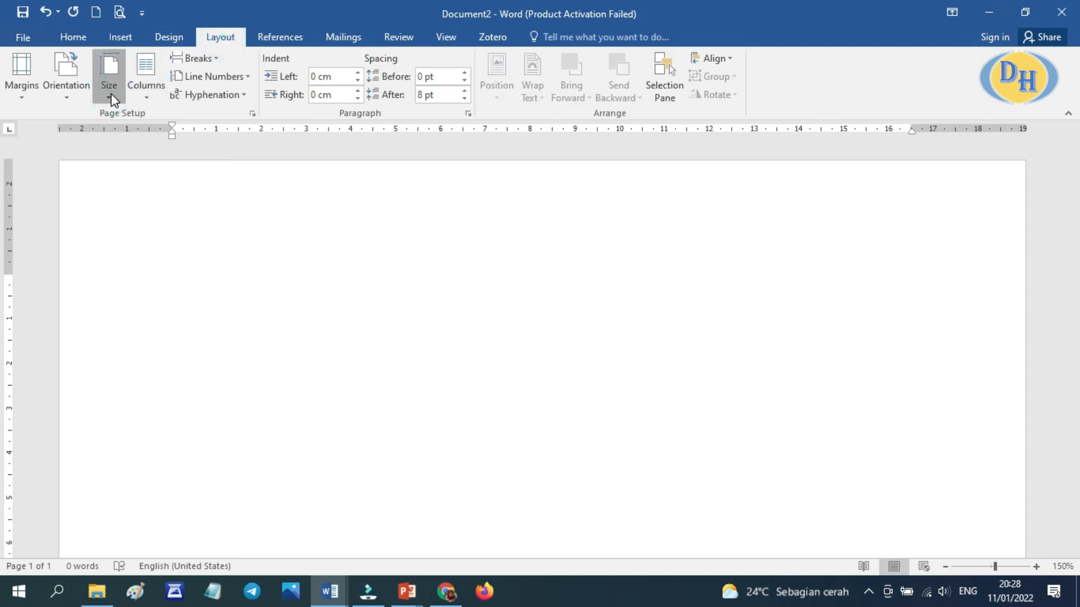
scroll(298, 302, up, 5)
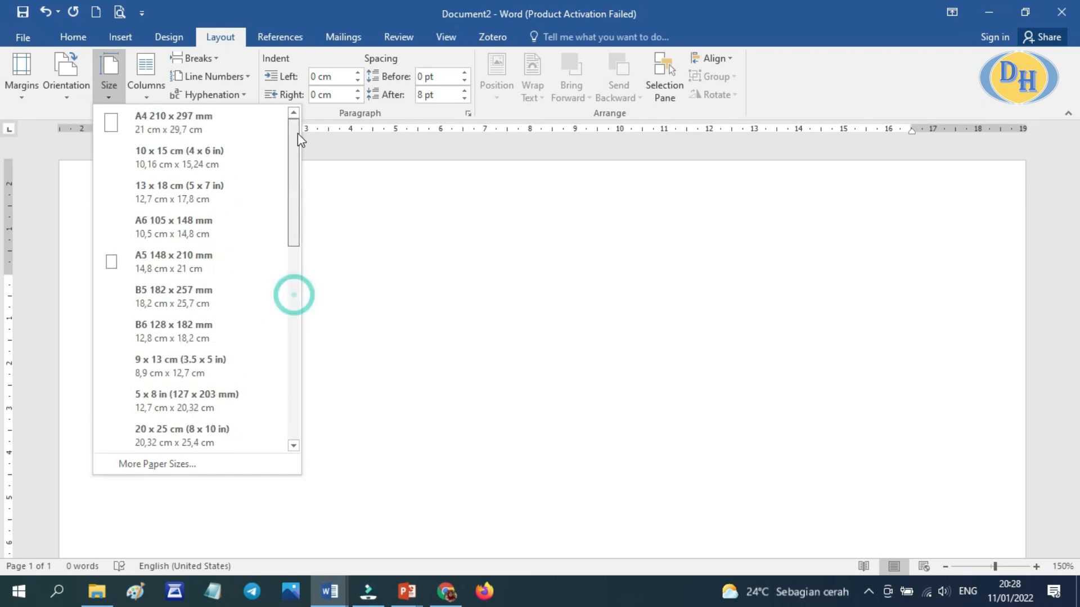
click(208, 129)
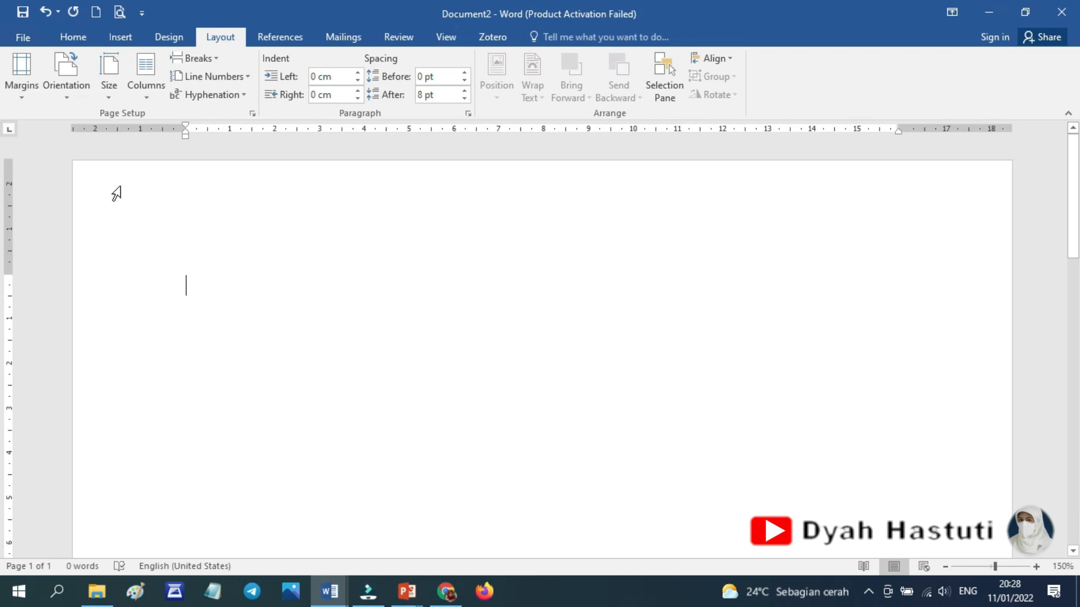
click(463, 99)
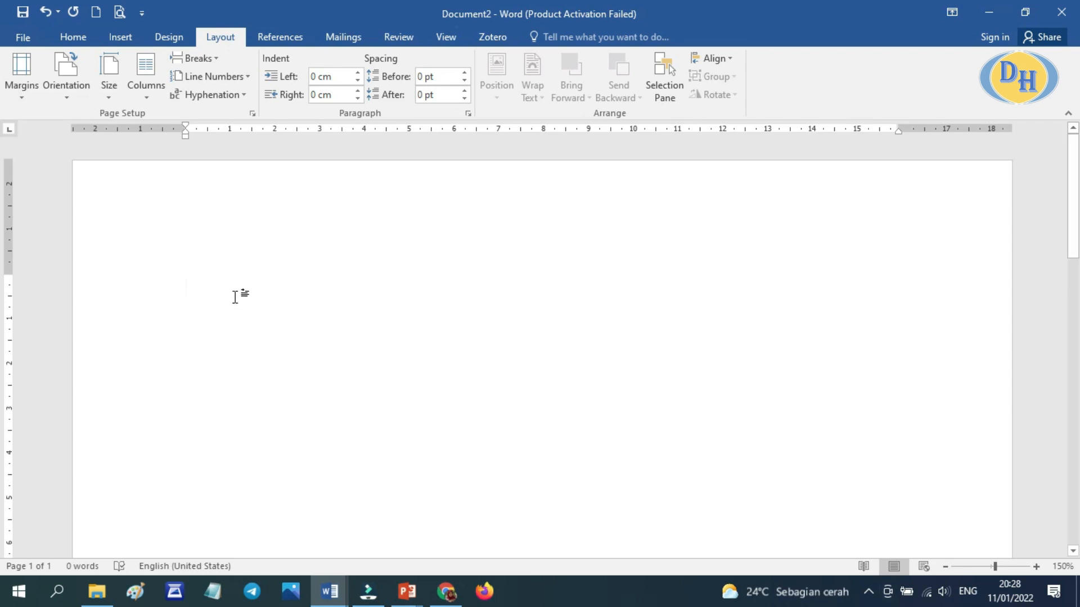
key(XF86MonBrightnessUp)
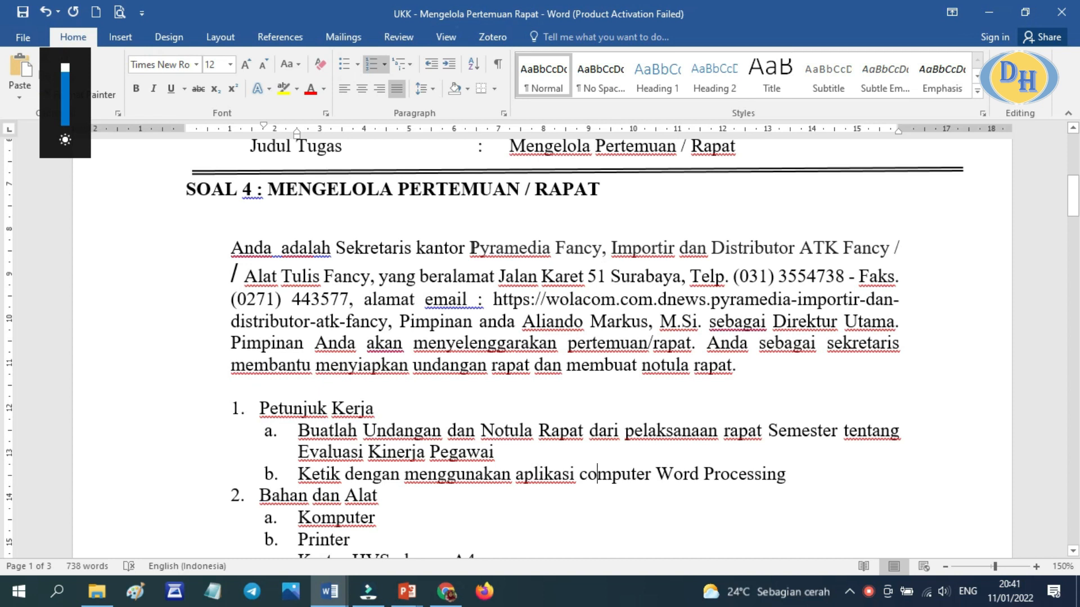
Copy the company details from "Pyramedia Fancy" through the web address in the scenario paragraph and paste them into the new document
drag(470, 247, 387, 317)
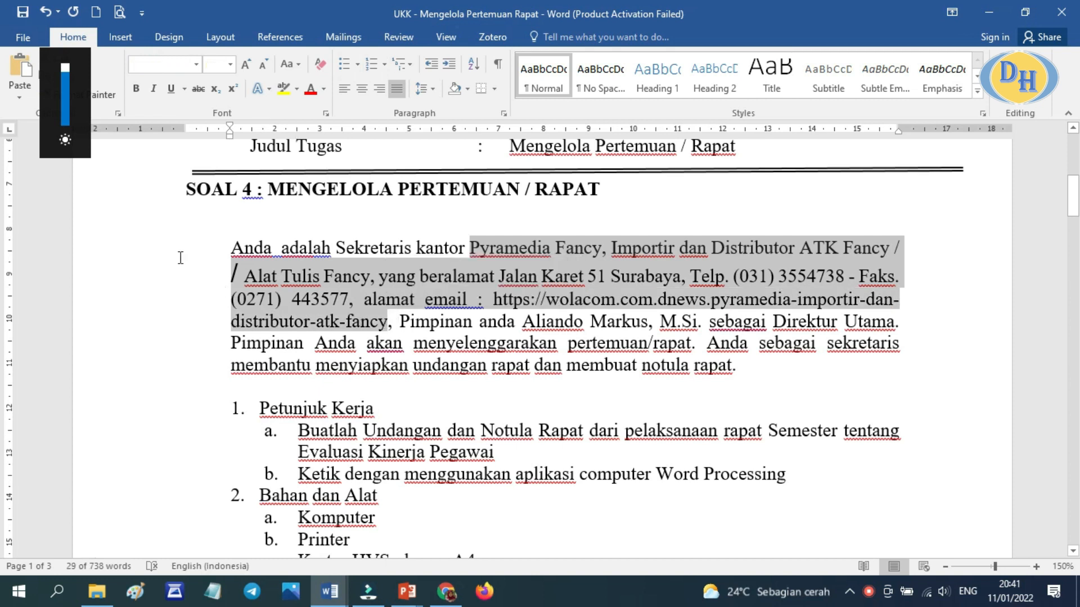
right_click(518, 262)
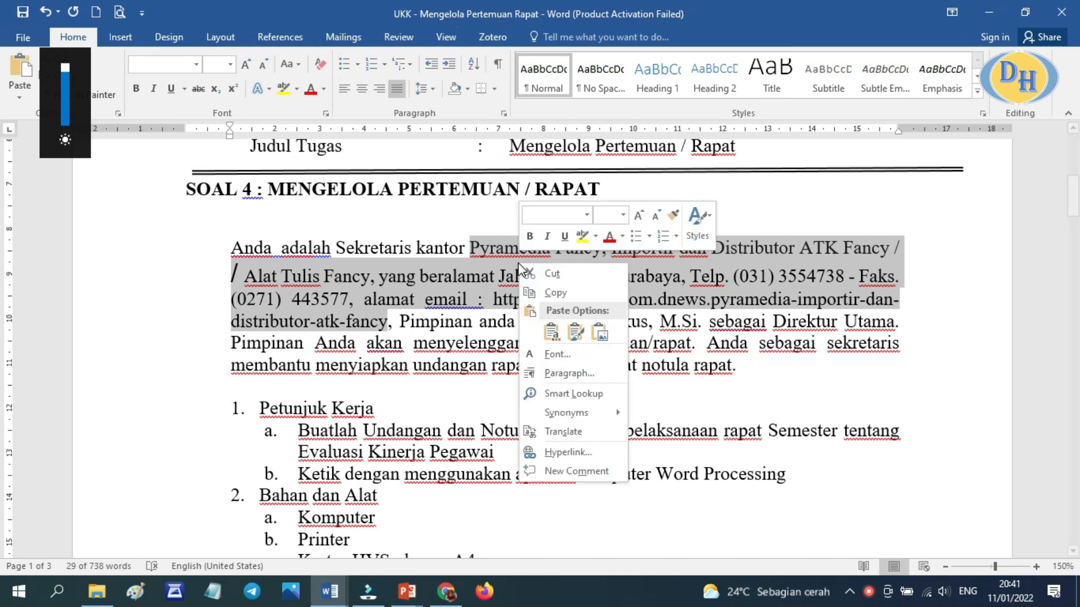
click(557, 292)
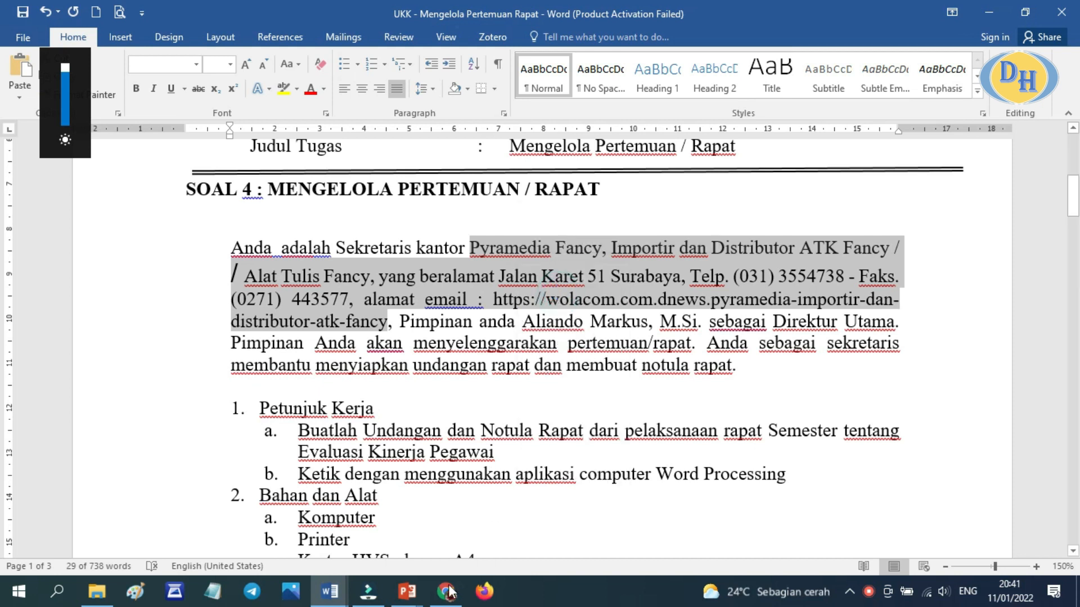
click(330, 591)
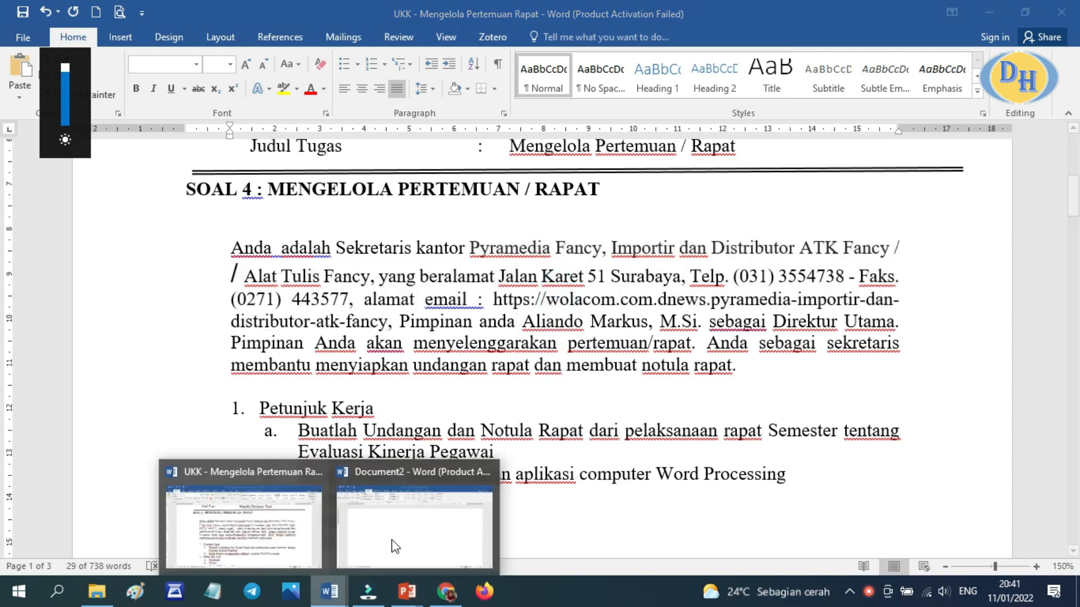
right_click(191, 290)
click(226, 357)
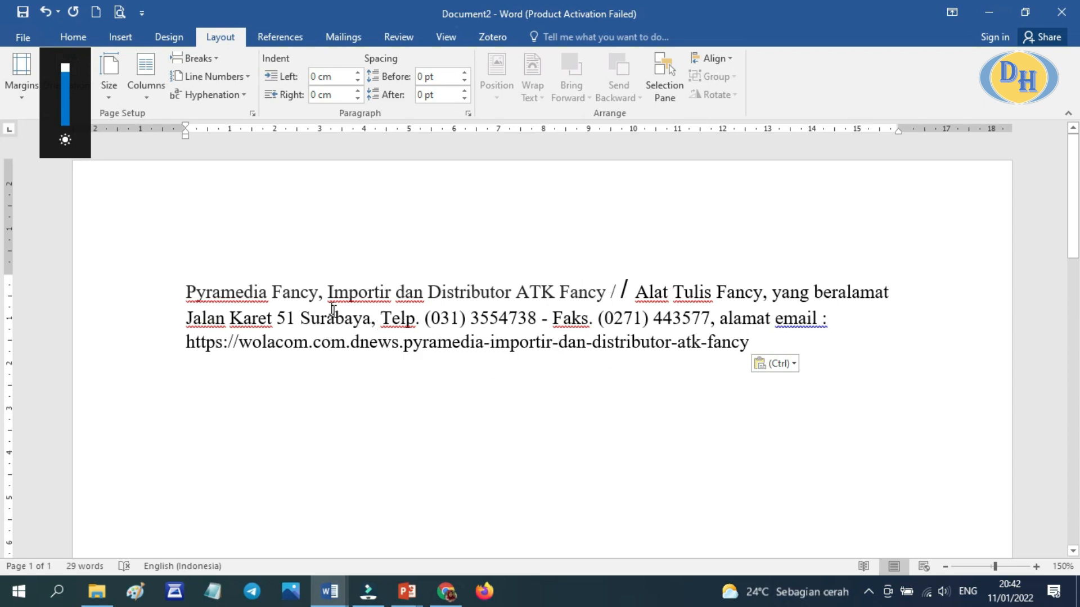
Put "Pyramedia Fancy" on its own line and delete the comma before "Importir dan Distributor"
click(330, 292)
click(319, 297)
key(Return)
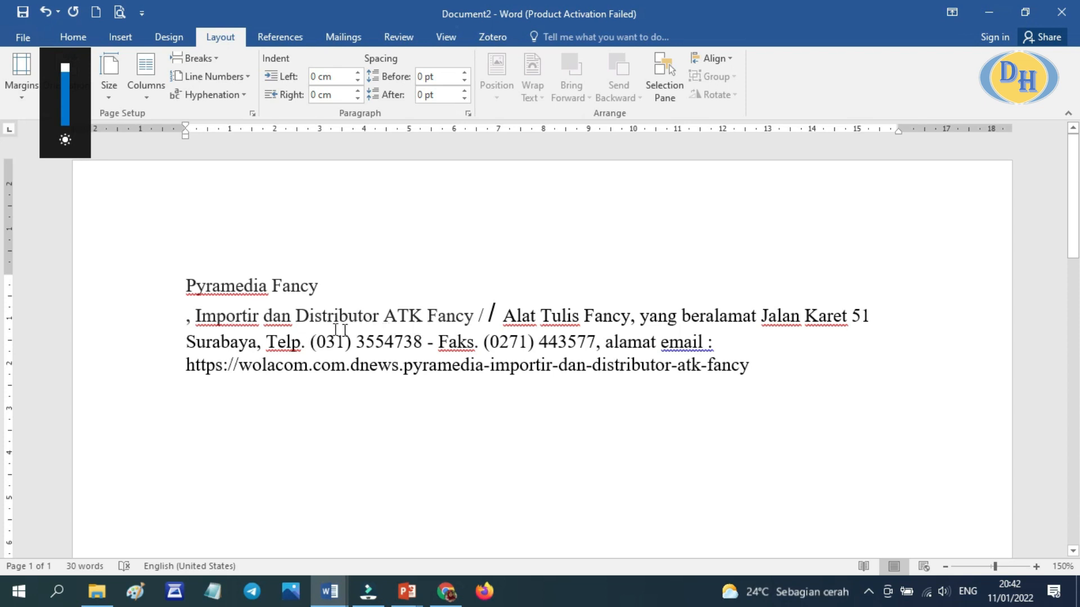
drag(185, 317, 195, 318)
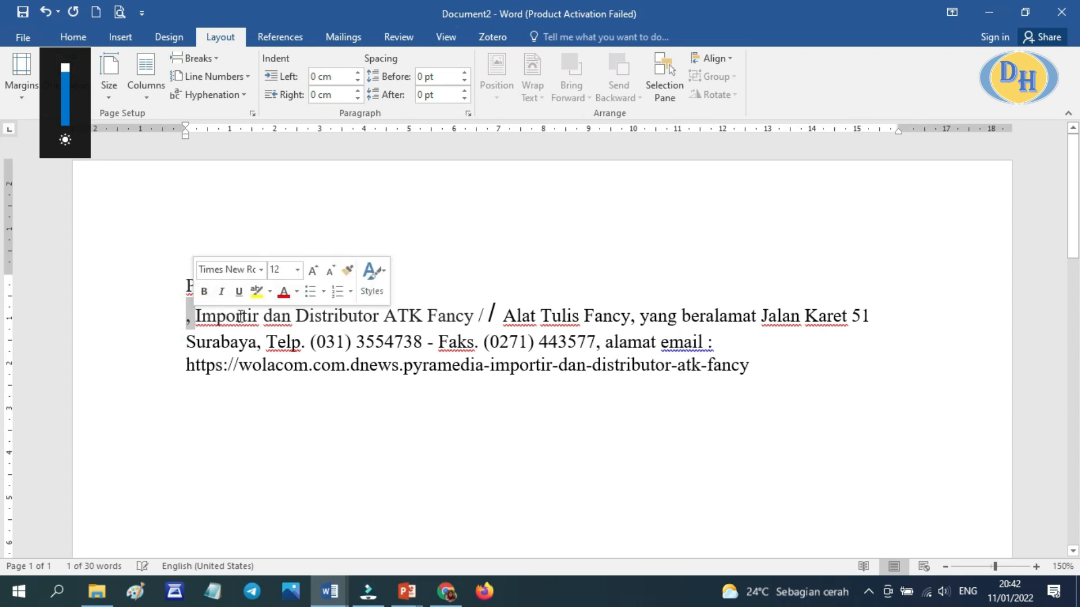
key(BackSpace)
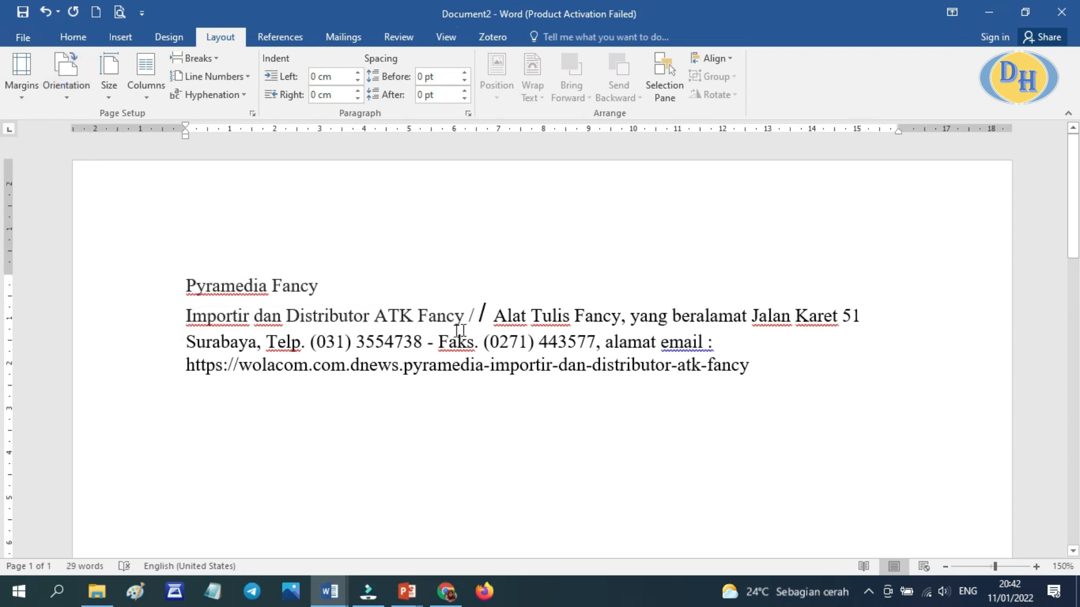
Delete the extra larger slash before "Alat Tulis Fancy" and replace the comma after that phrase with a line break
drag(479, 313, 493, 319)
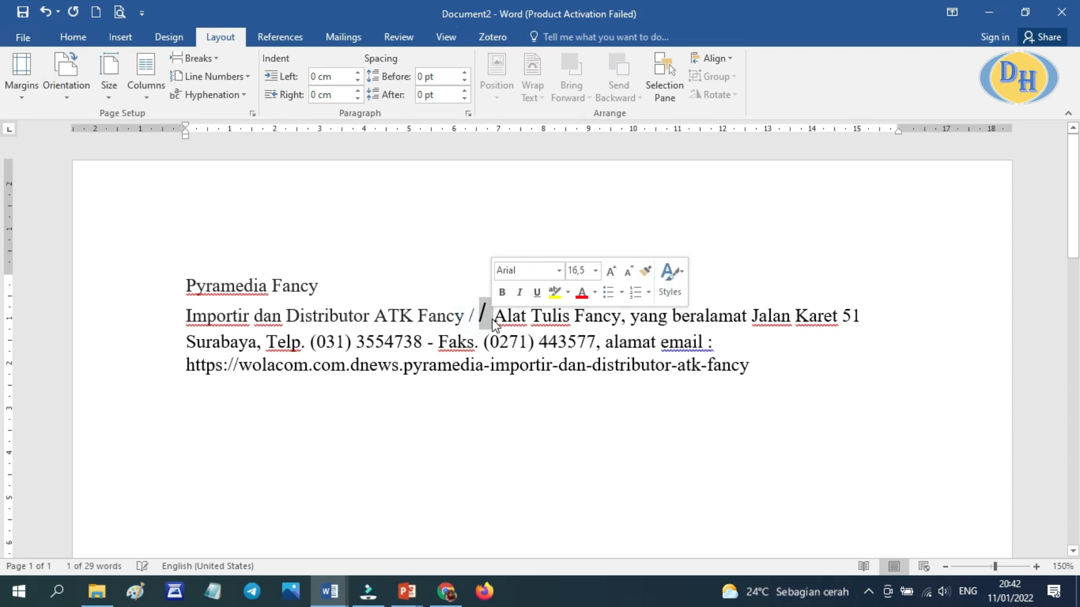
key(BackSpace)
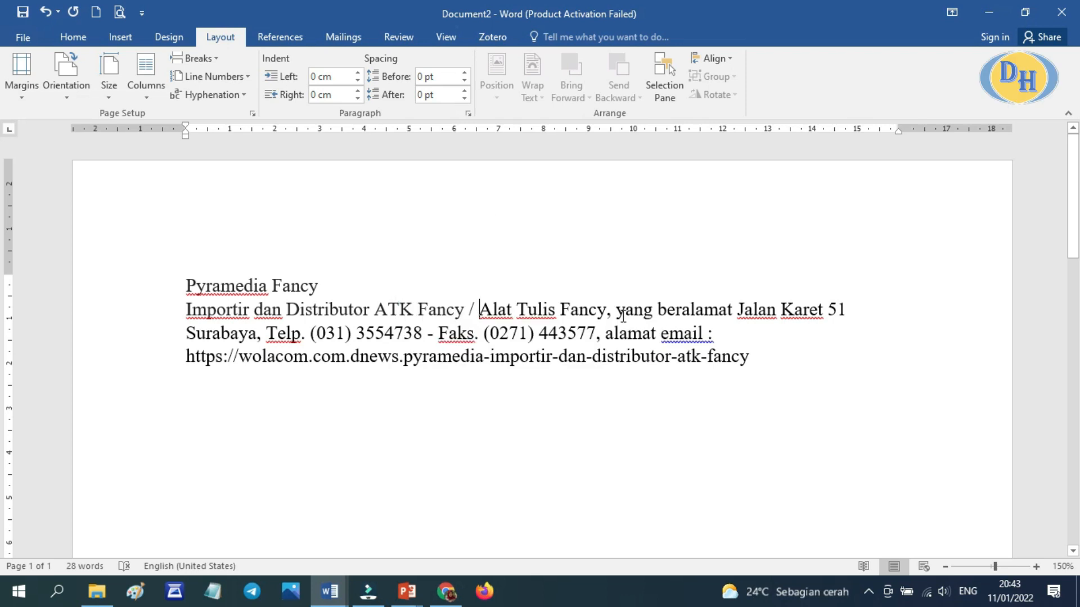
click(608, 314)
text(,)
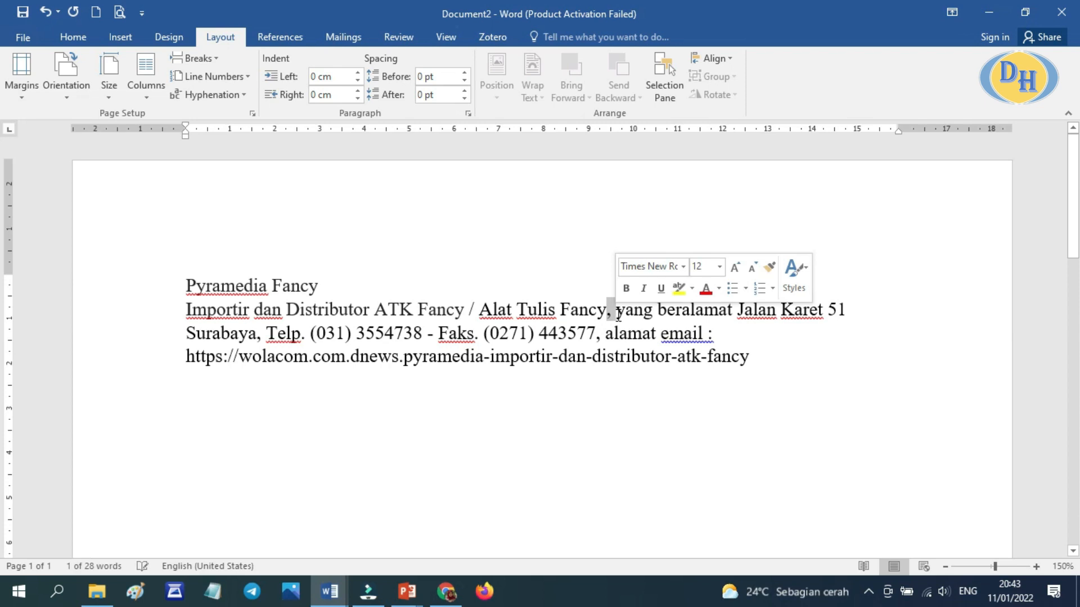
key(Return)
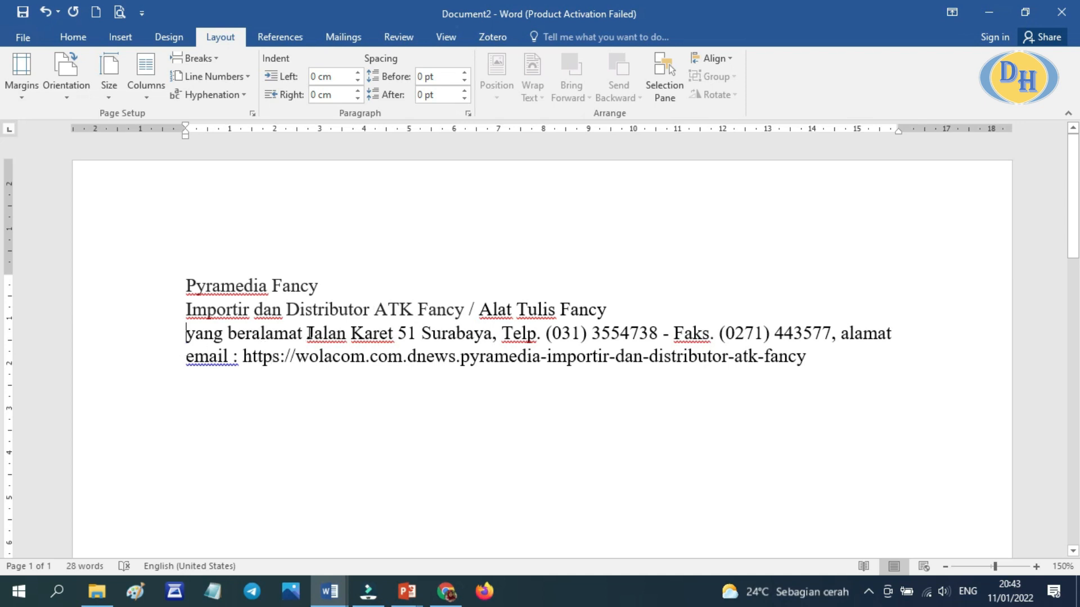
Remove "yang beralamat" before the street address and replace the comma after "Surabaya" with a line break
drag(308, 333, 194, 333)
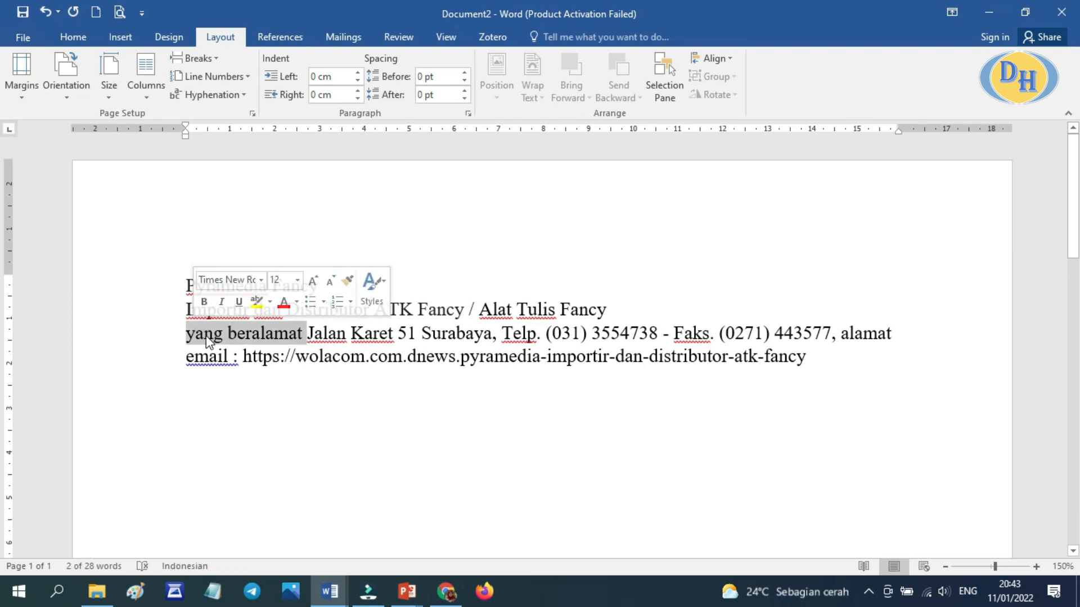
key(BackSpace)
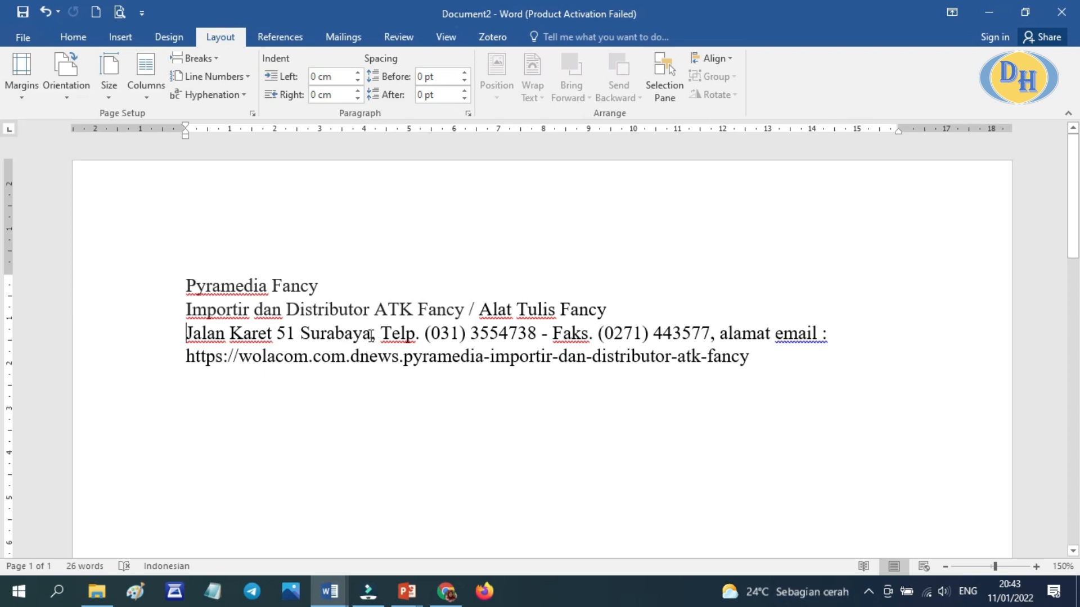
drag(371, 337, 379, 337)
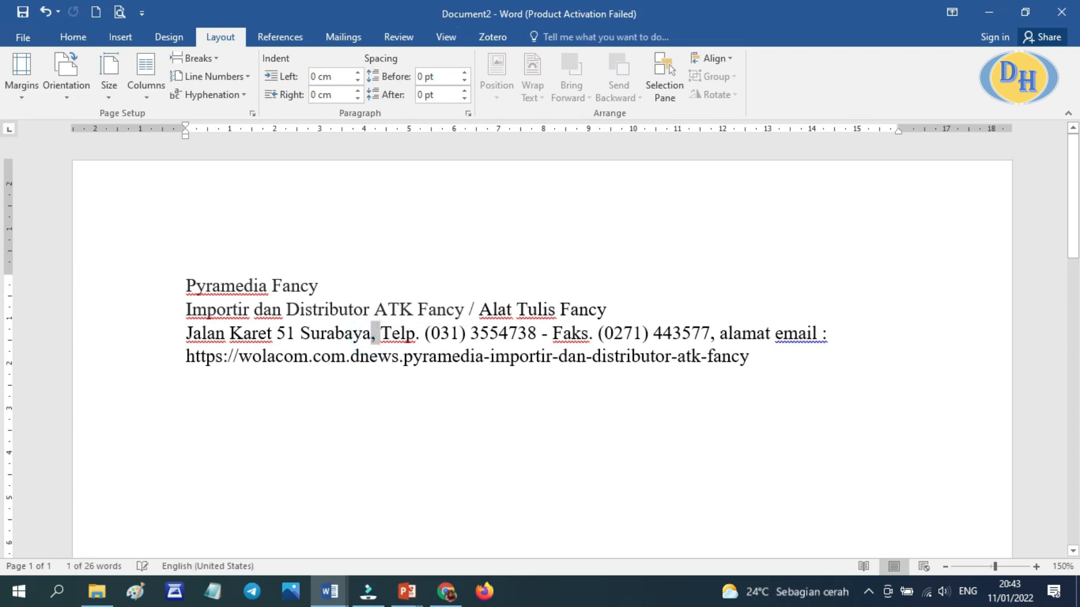
key(Return)
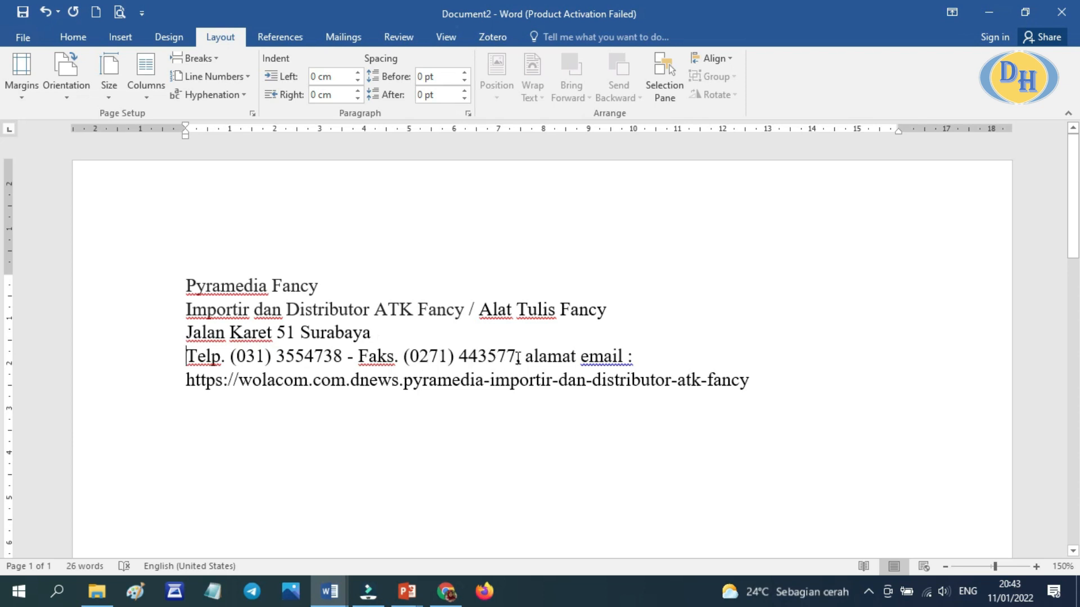
Replace the comma after the fax number with a line break and delete the word "alamat" before "email"
drag(516, 357, 521, 360)
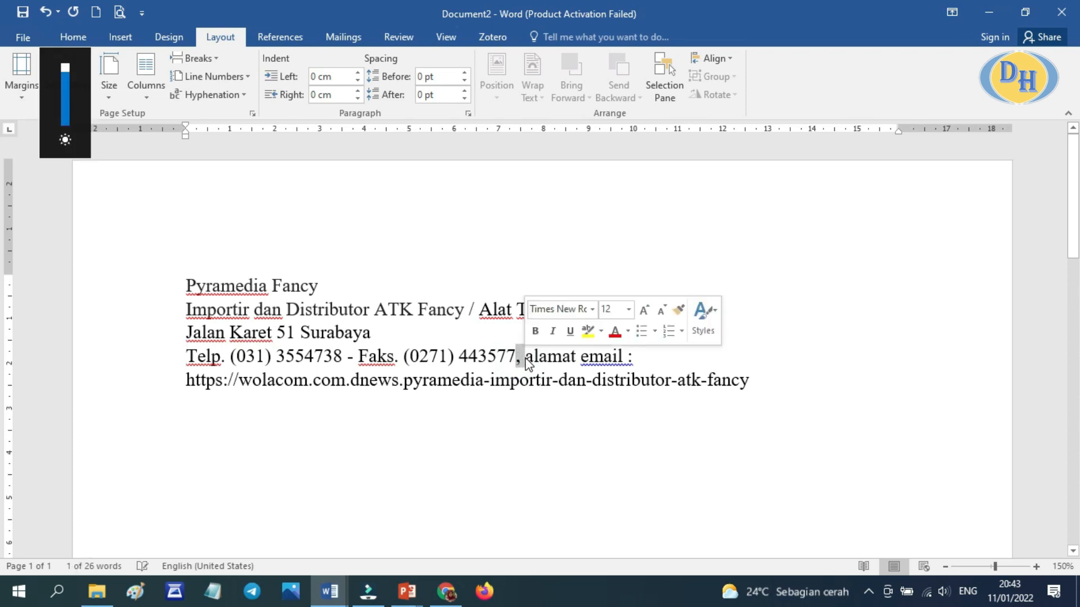
key(Return)
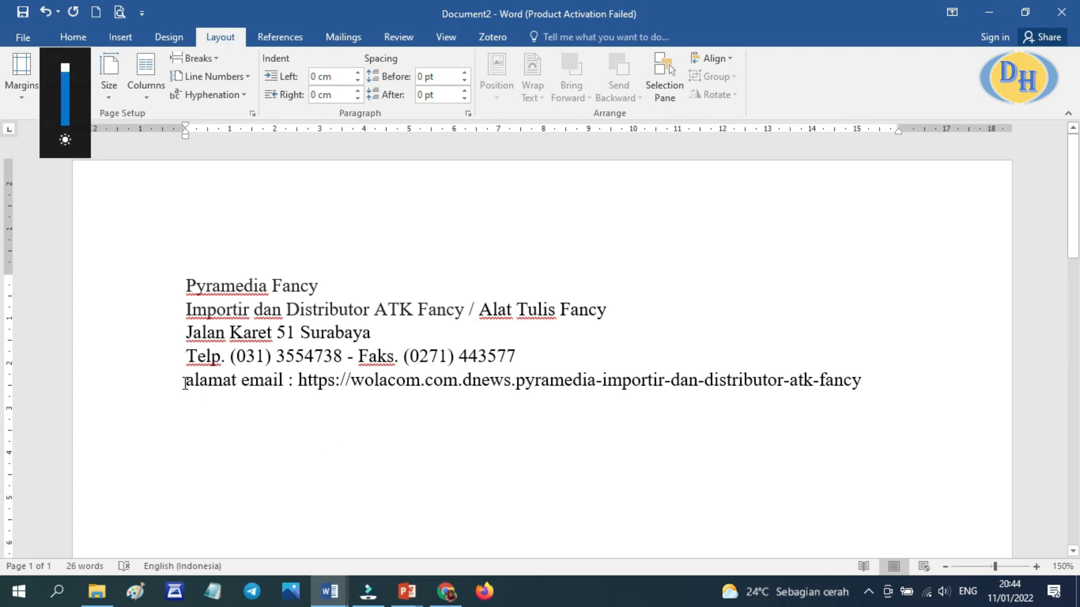
drag(187, 381, 238, 387)
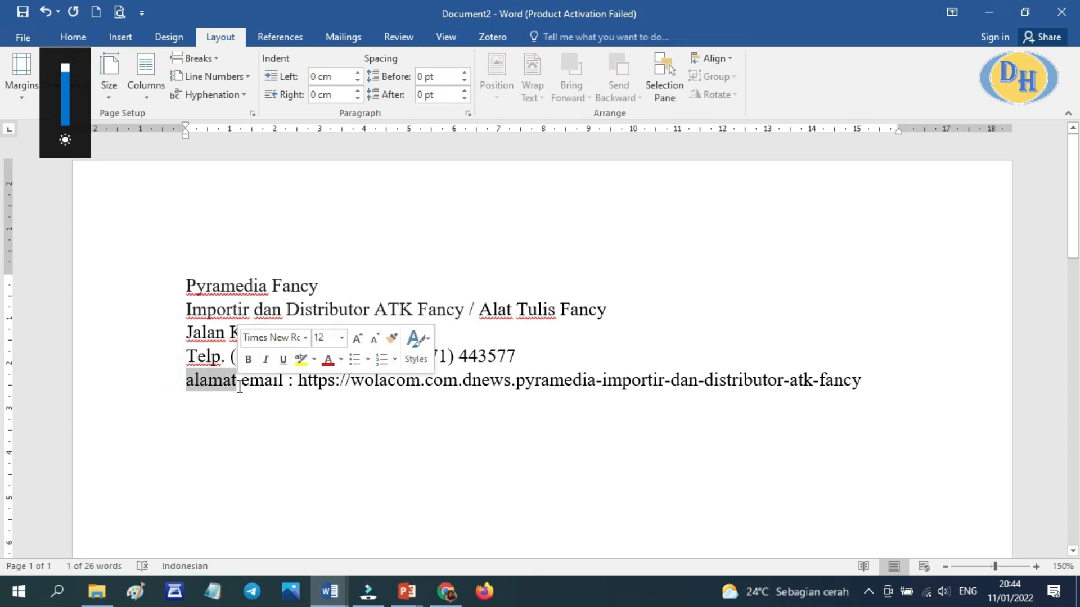
key(BackSpace)
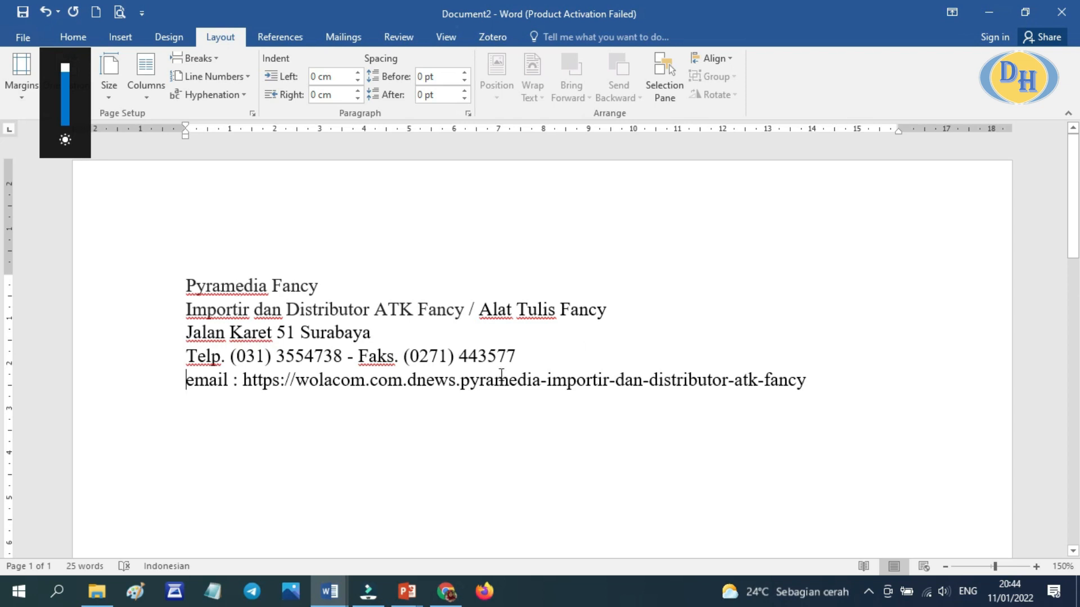
Format the "Pyramedia Fancy" company name line in bold at font size 16
click(242, 290)
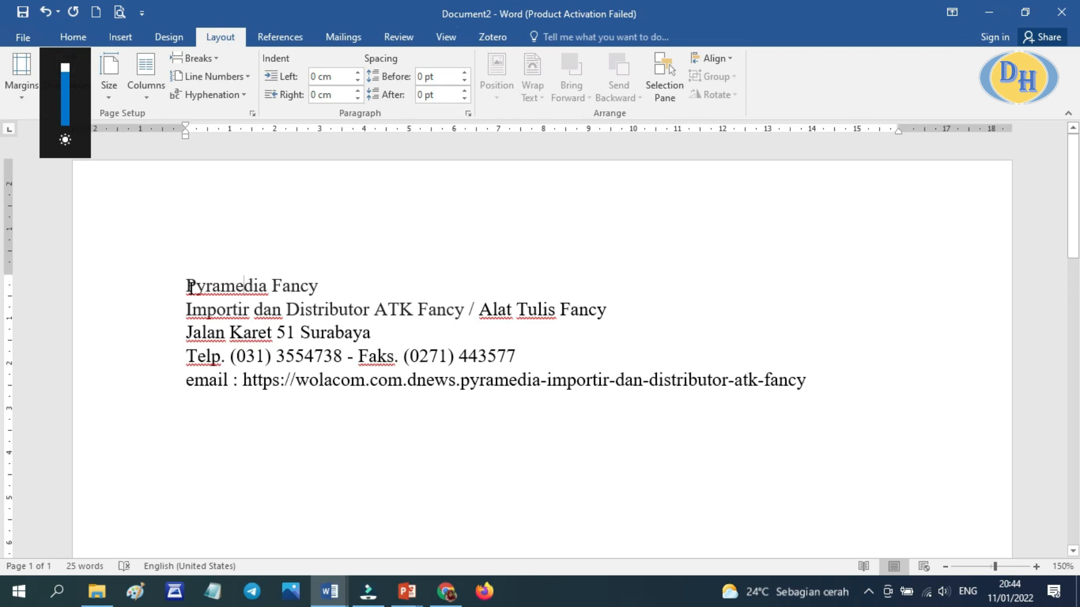
drag(187, 285, 328, 288)
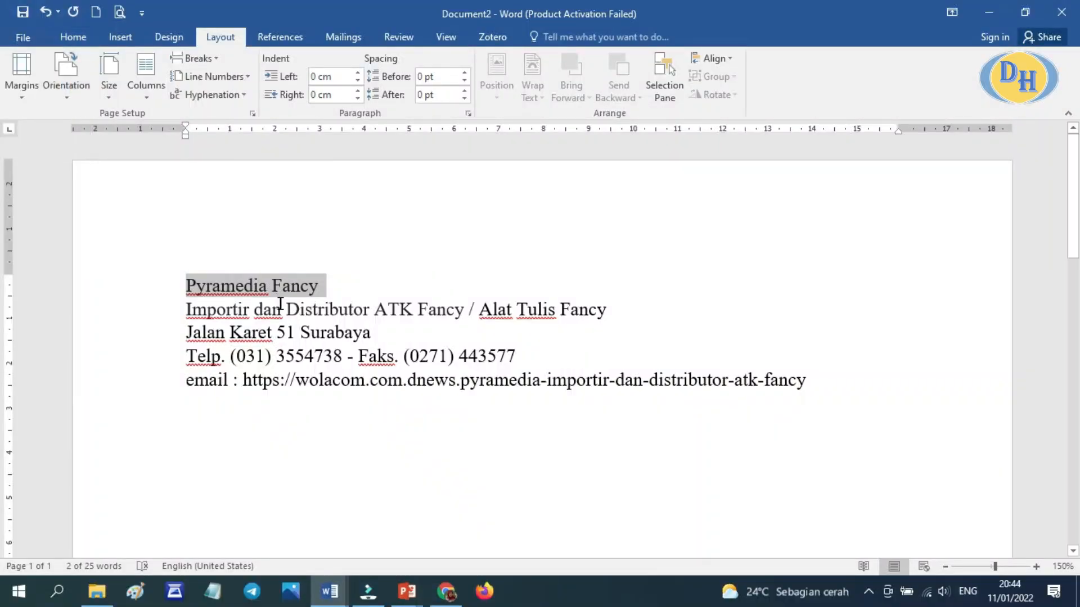
click(79, 38)
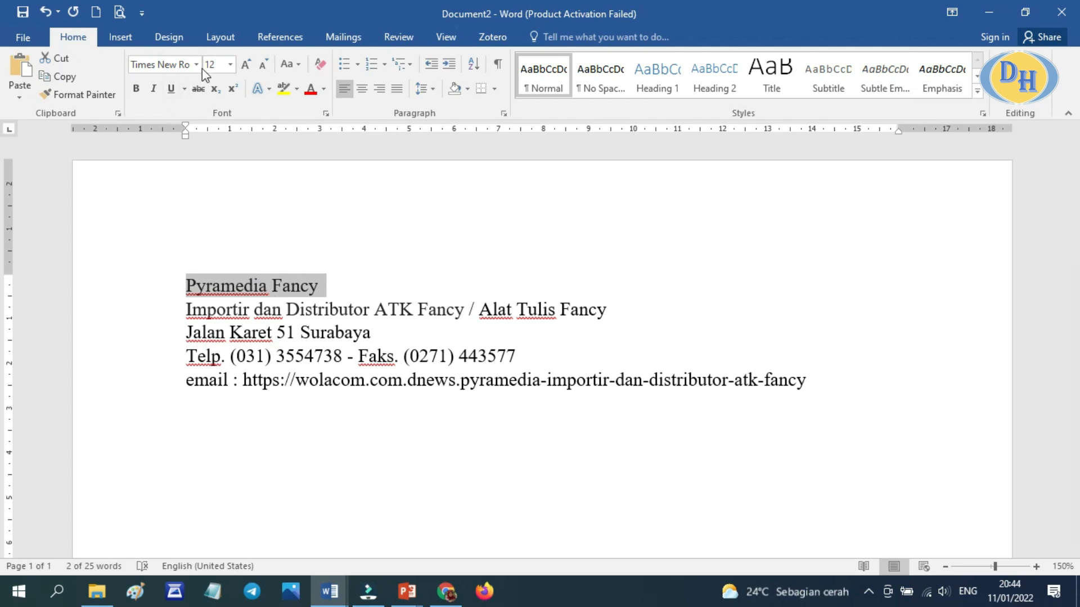
click(234, 62)
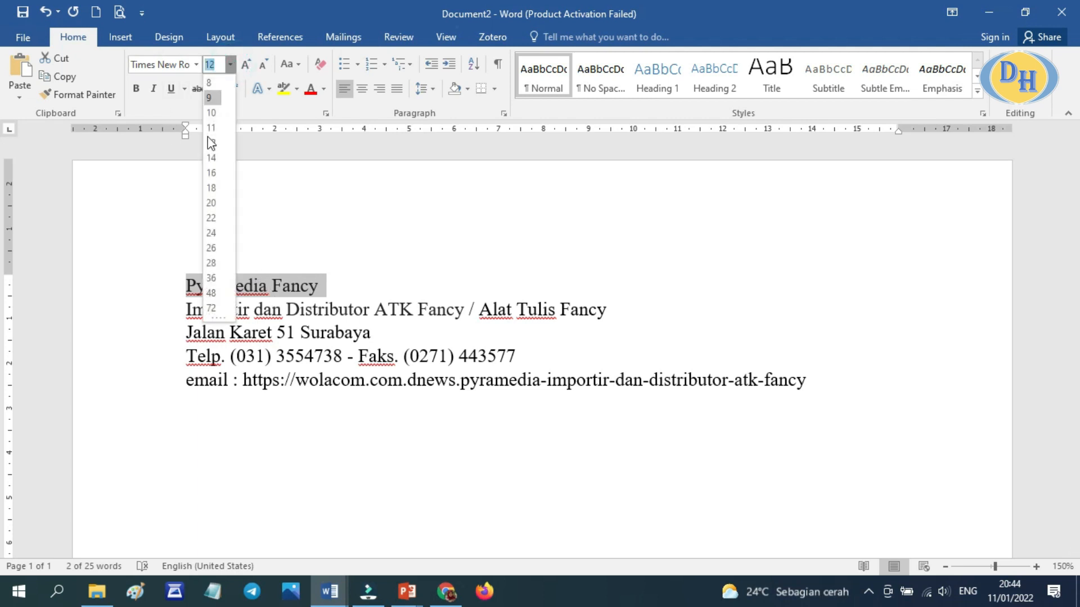
click(212, 174)
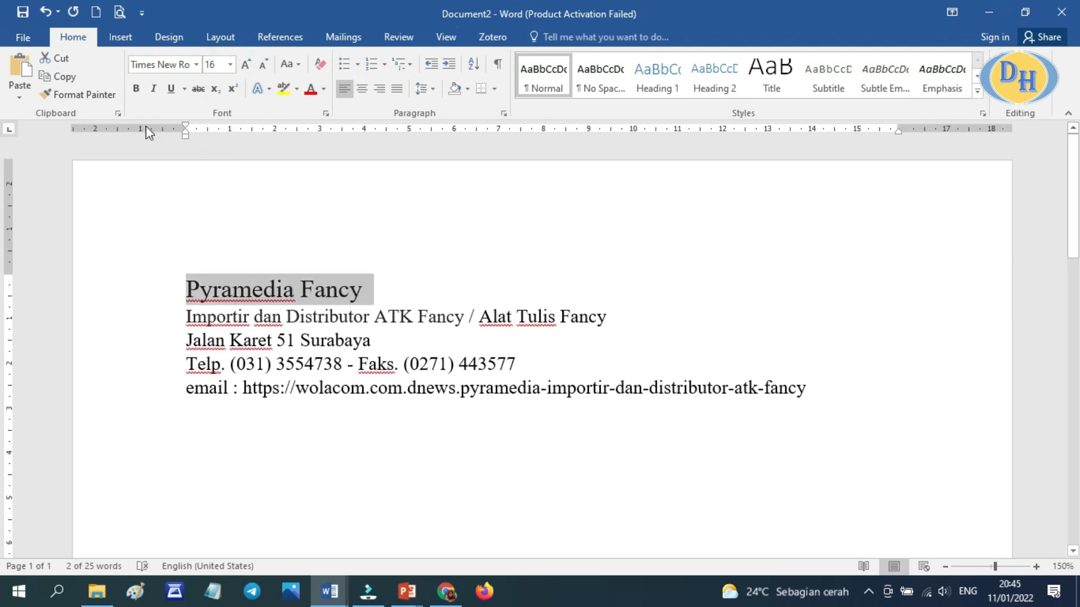
click(136, 89)
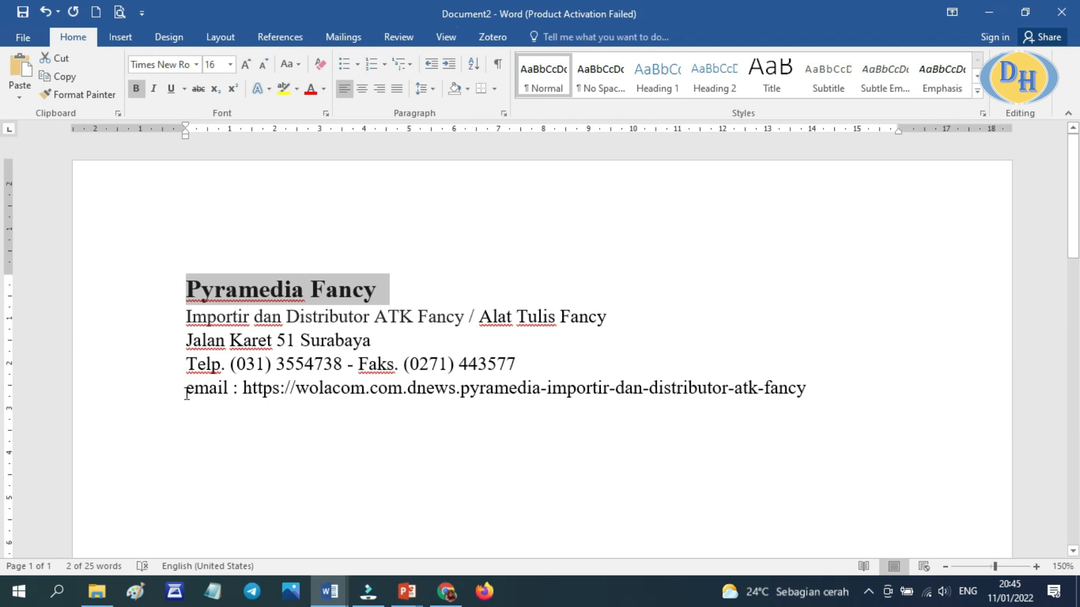
Set the font size of the letterhead's email line to 10
drag(186, 392, 803, 401)
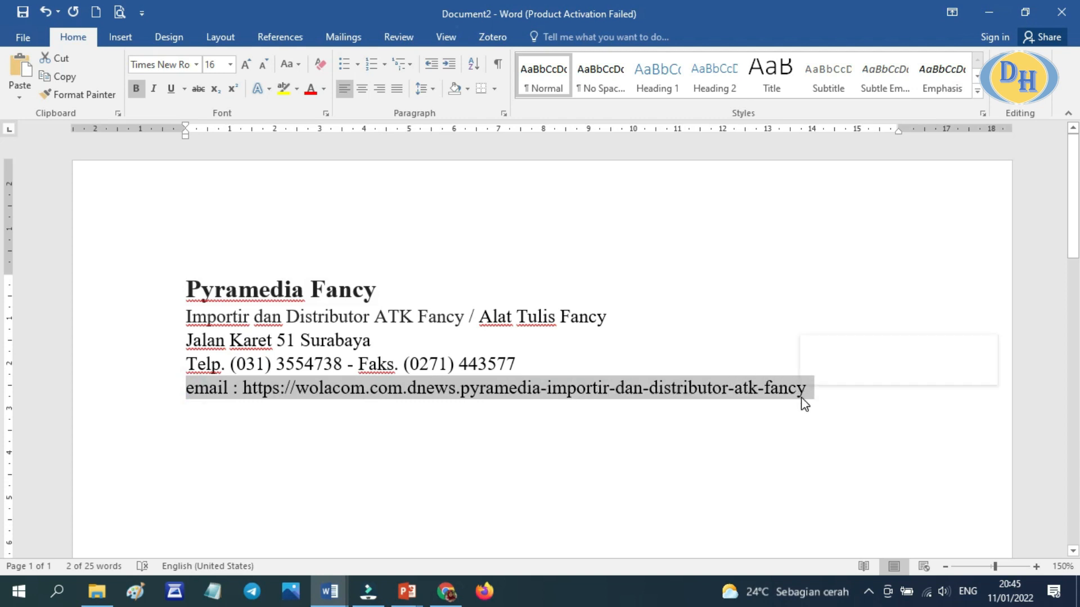
click(229, 65)
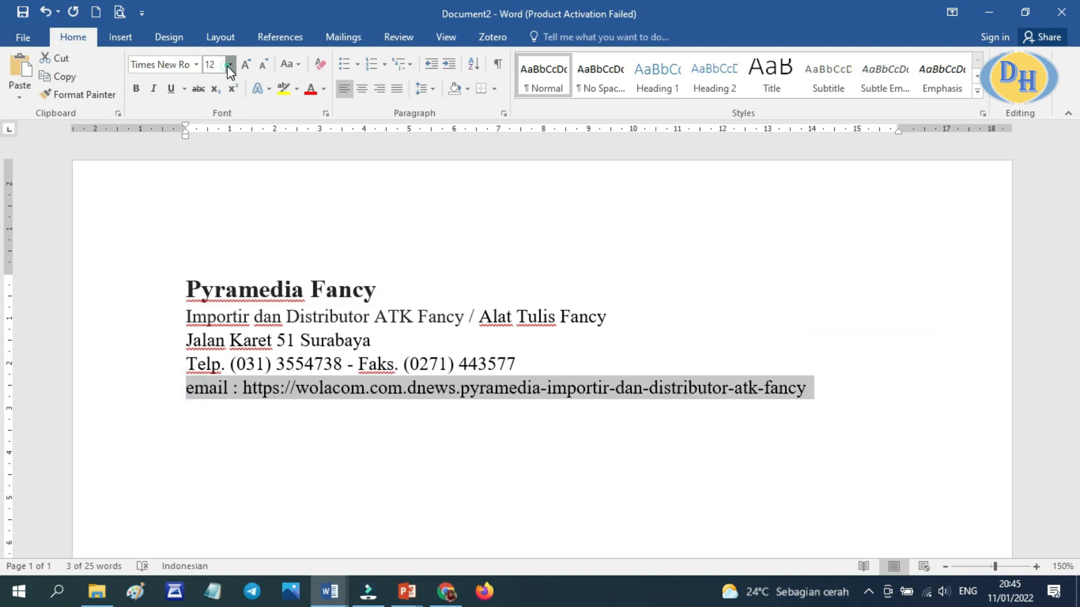
click(217, 114)
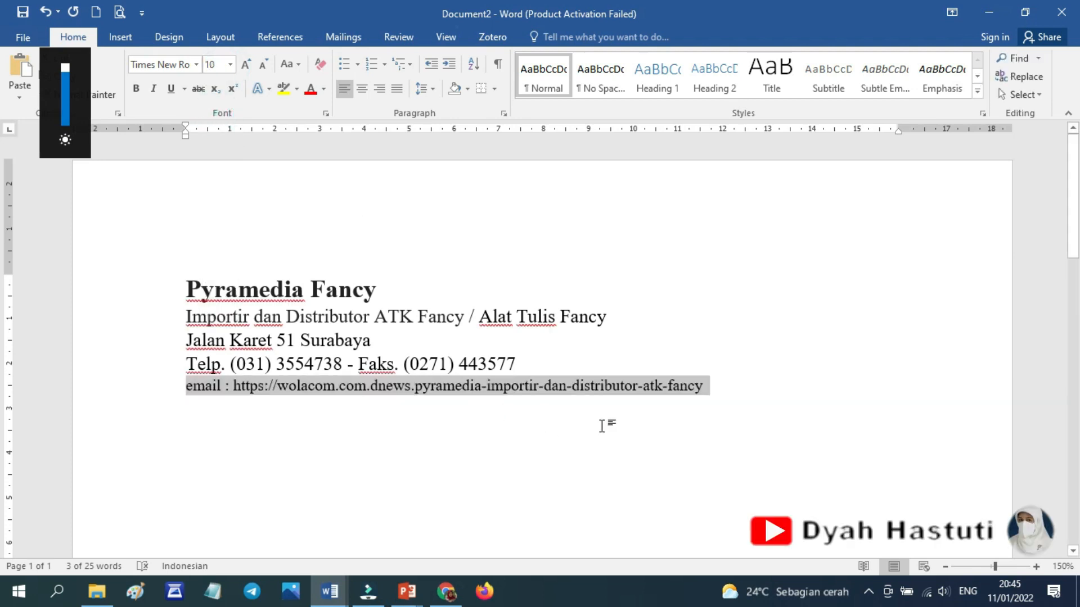
click(713, 385)
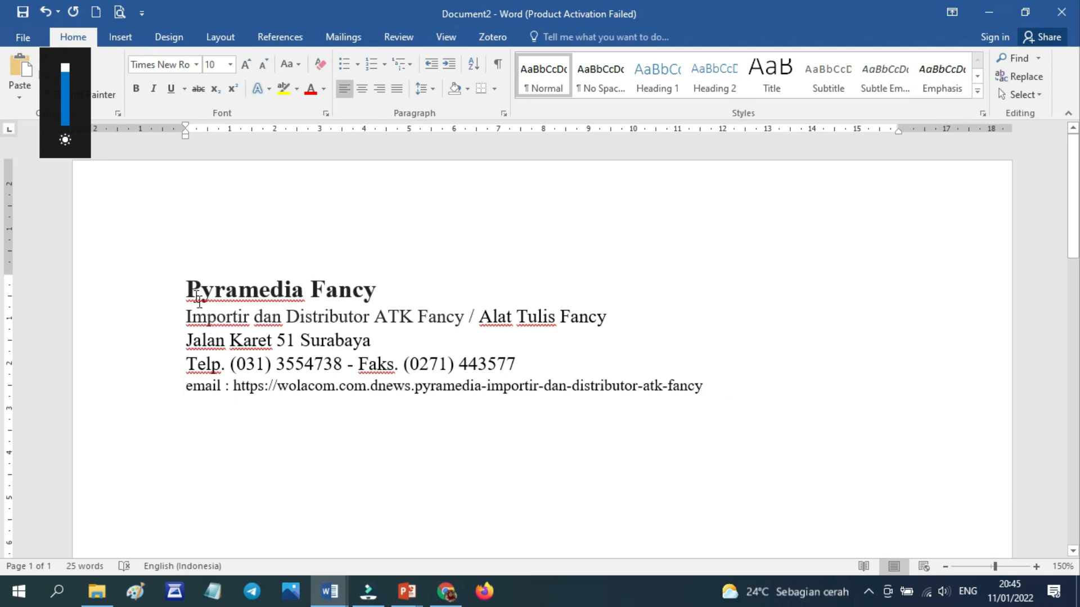
Center all five letterhead lines and start a new empty line below the email line
drag(187, 289, 700, 387)
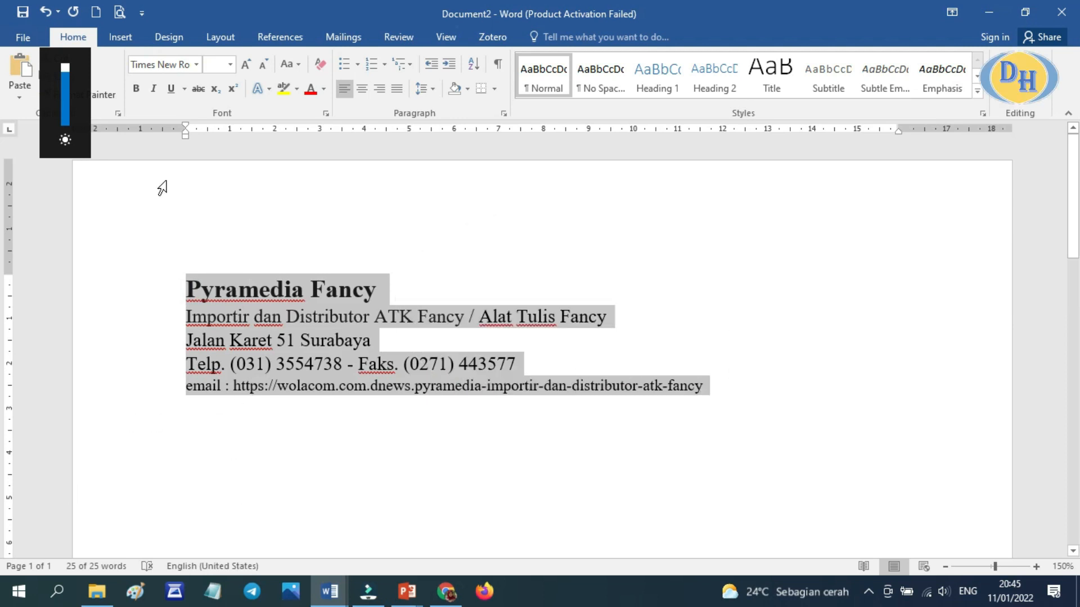
click(363, 90)
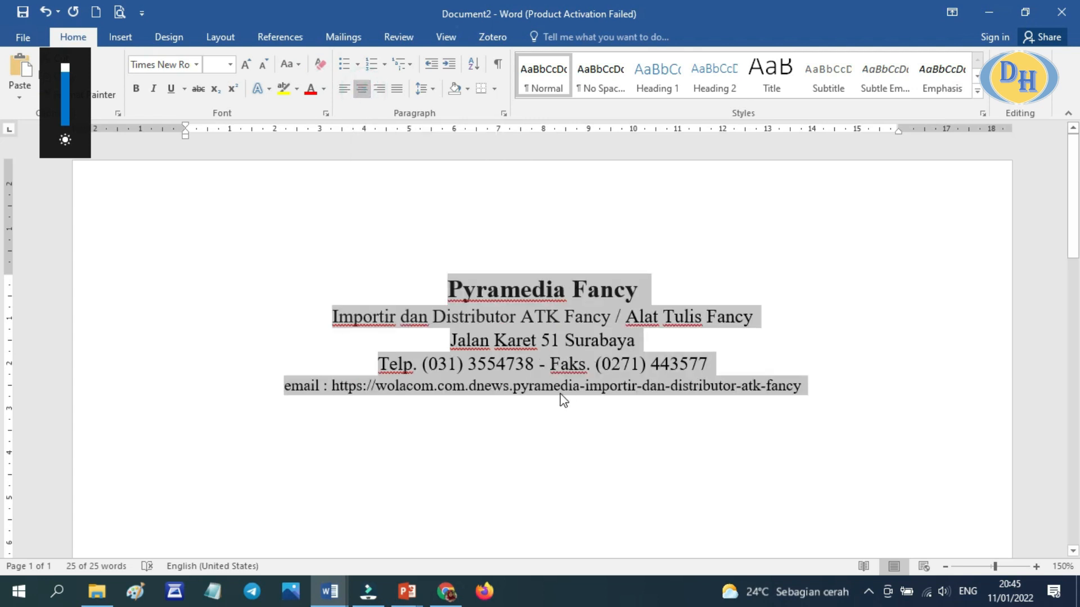
click(554, 408)
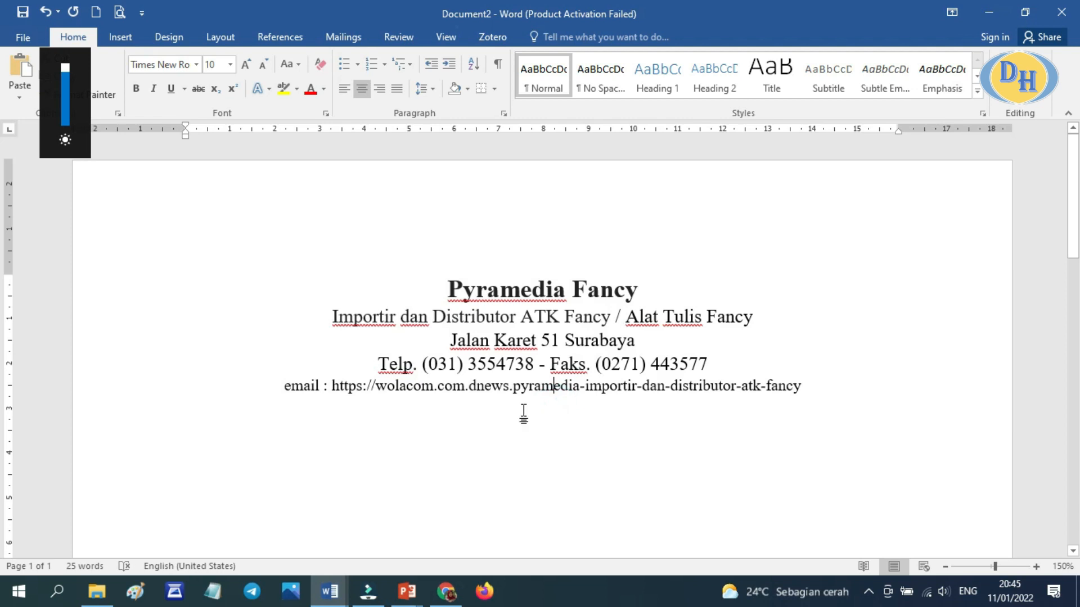
click(830, 385)
key(Return)
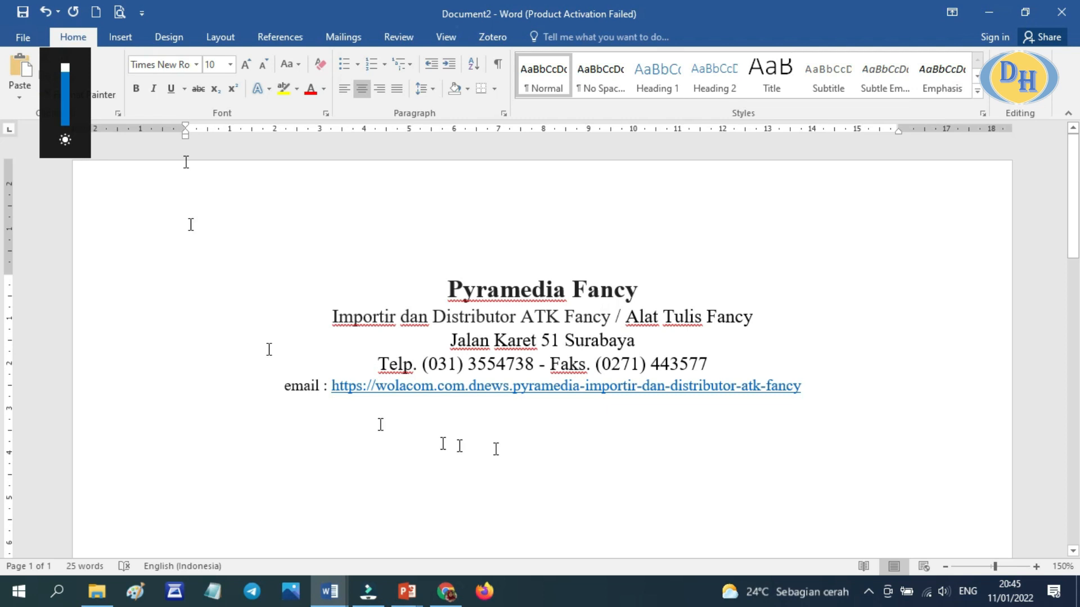
scroll(521, 323, down, 2)
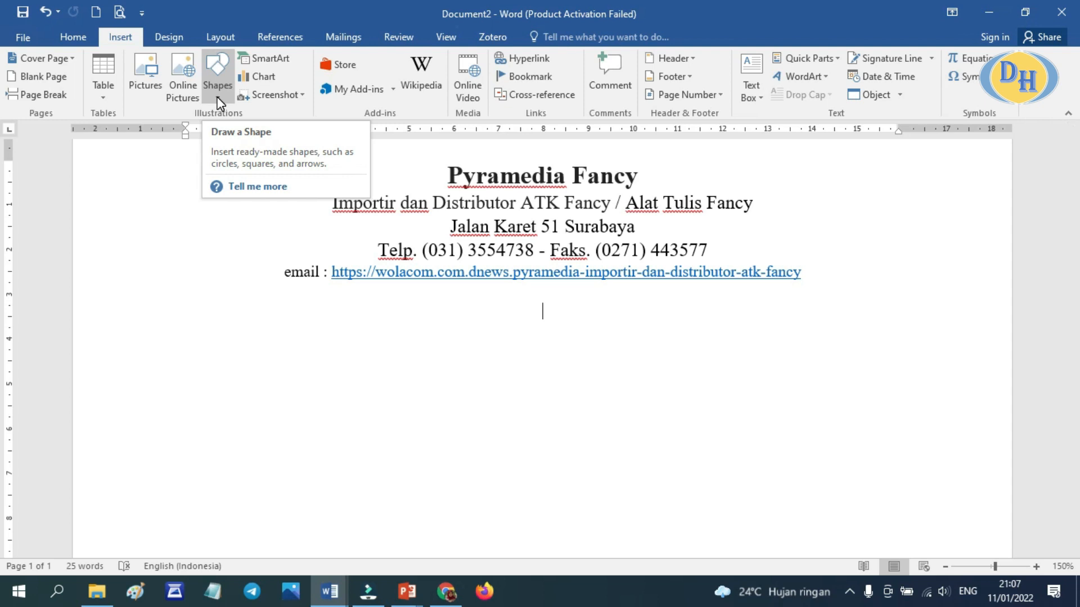
Draw a straight horizontal line about 15 cm long directly below the letterhead's email line
click(218, 100)
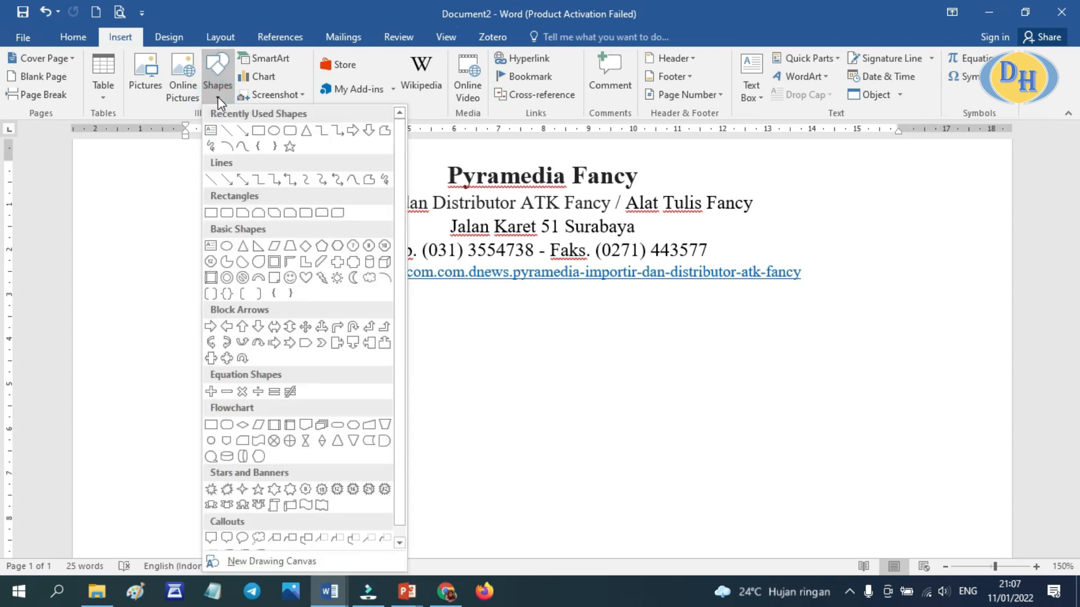
click(226, 135)
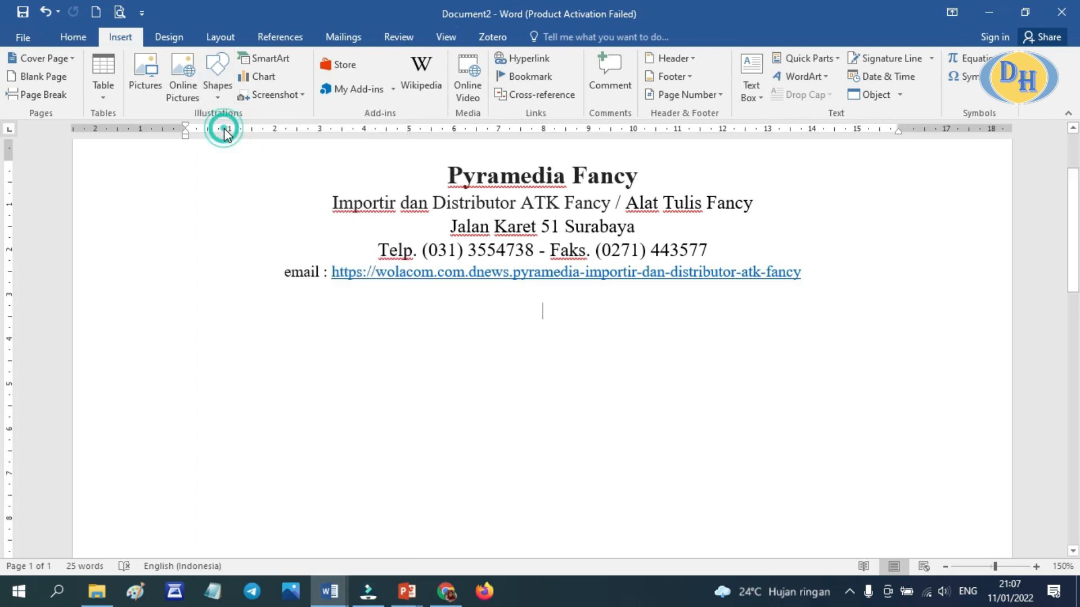
mouse_move(230, 291)
mouse_down()
mouse_move(931, 288)
mouse_move(849, 291)
mouse_move(908, 292)
mouse_up()
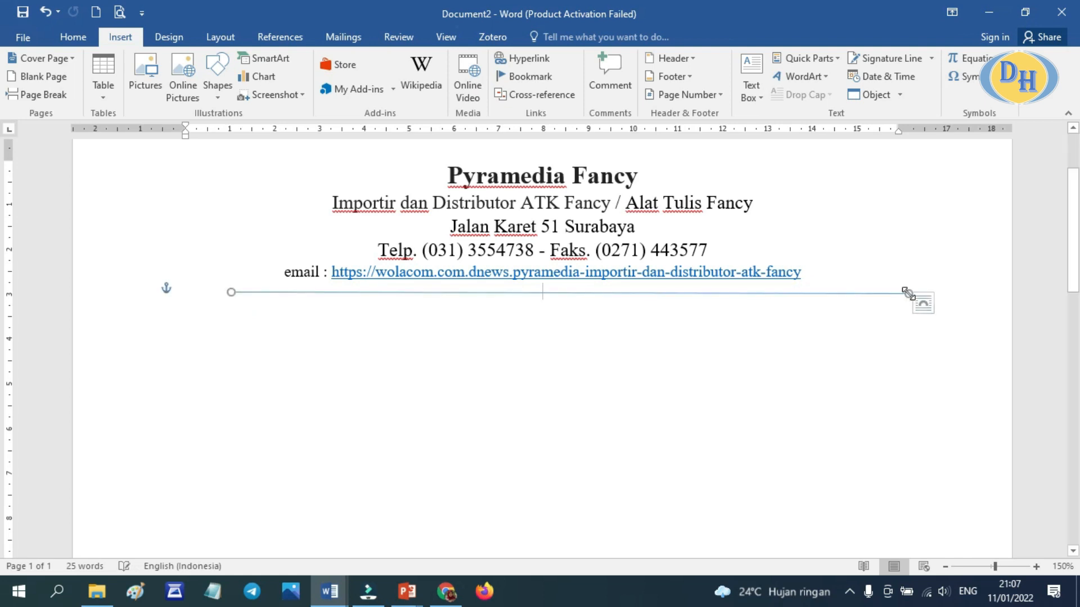
Set the letterhead divider line's outline colour to black and its weight to 3 pt
click(833, 293)
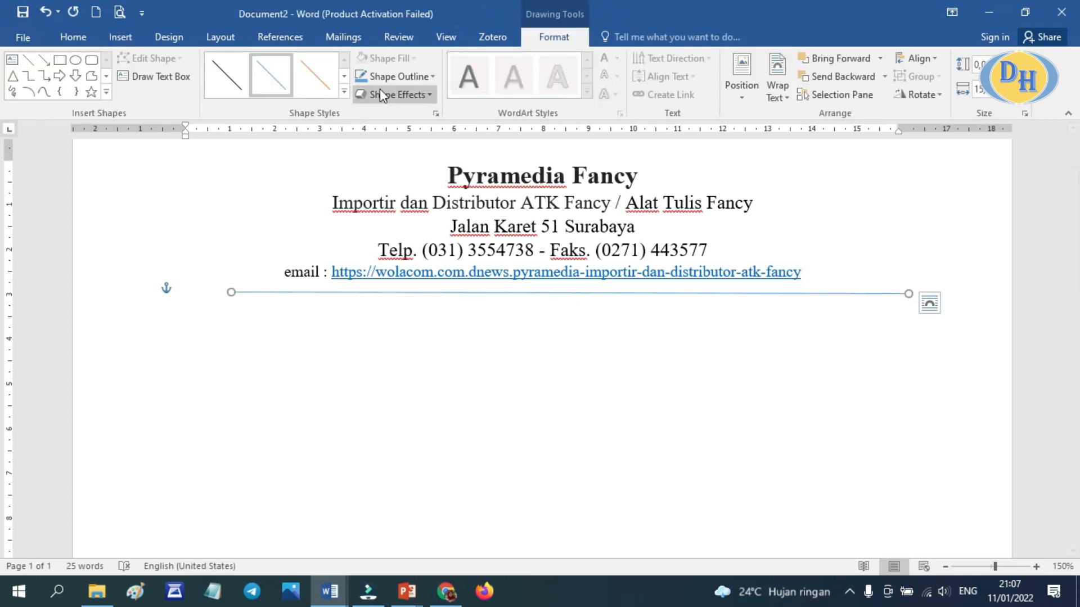
click(409, 77)
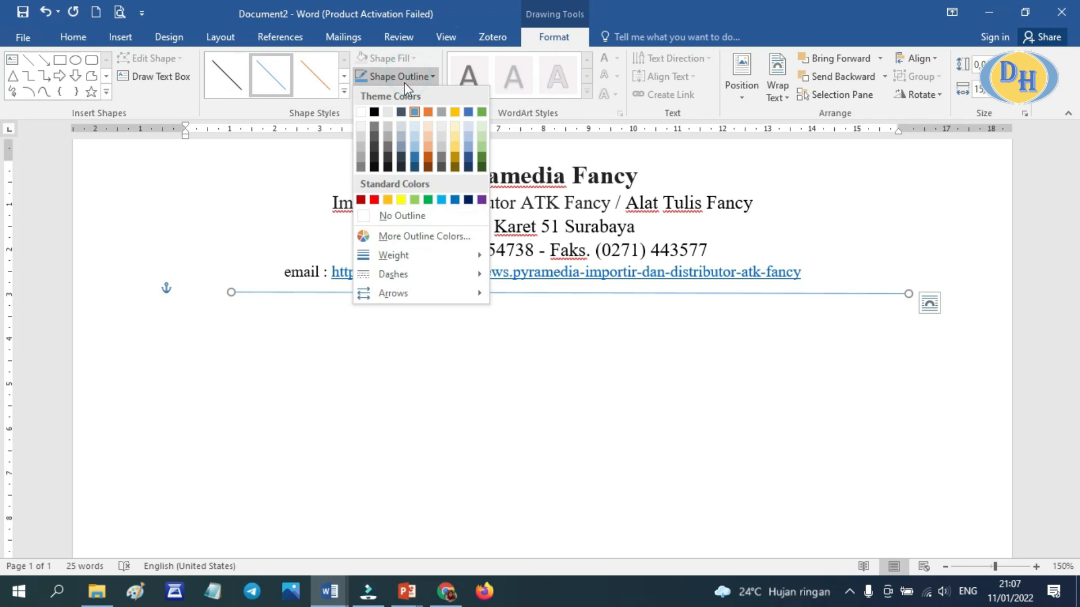
click(377, 107)
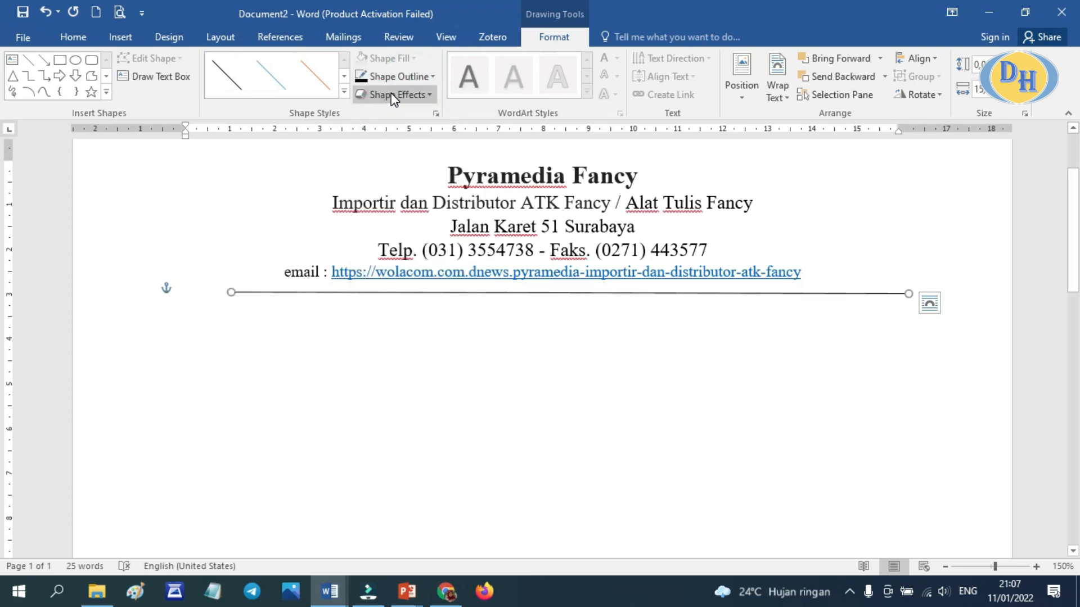
click(397, 95)
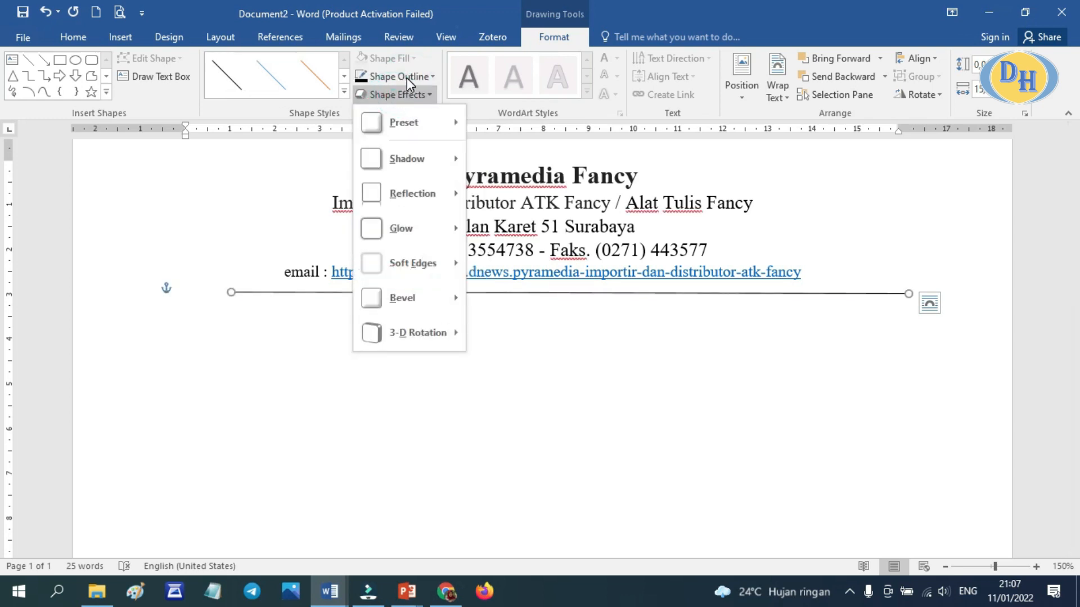
click(407, 77)
mouse_move(413, 255)
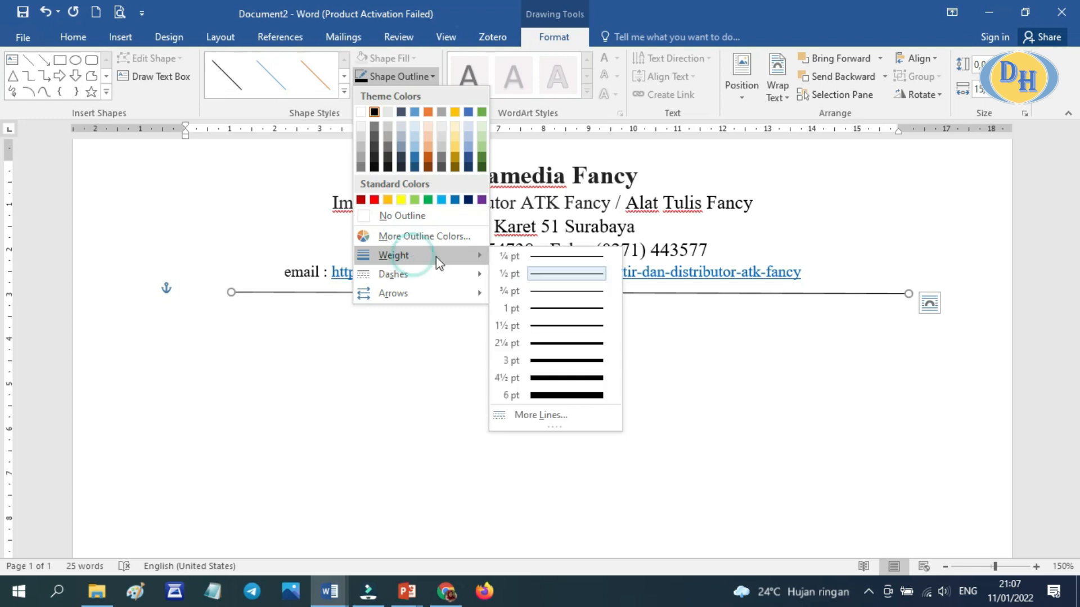
click(553, 360)
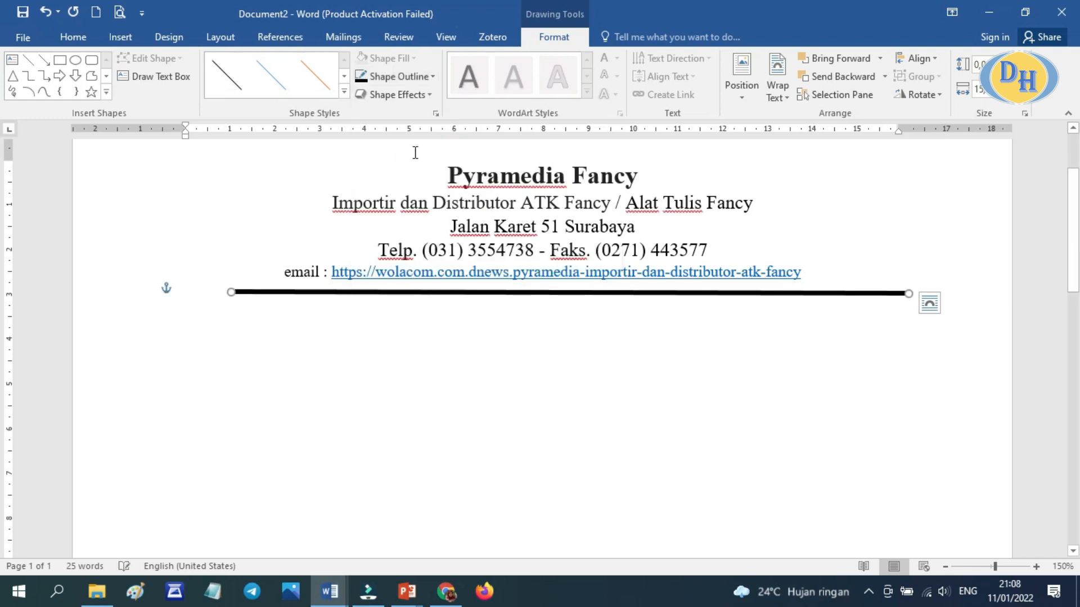
Change the divider line's compound type to a double line with a thick upper and a thin lower stroke
click(422, 79)
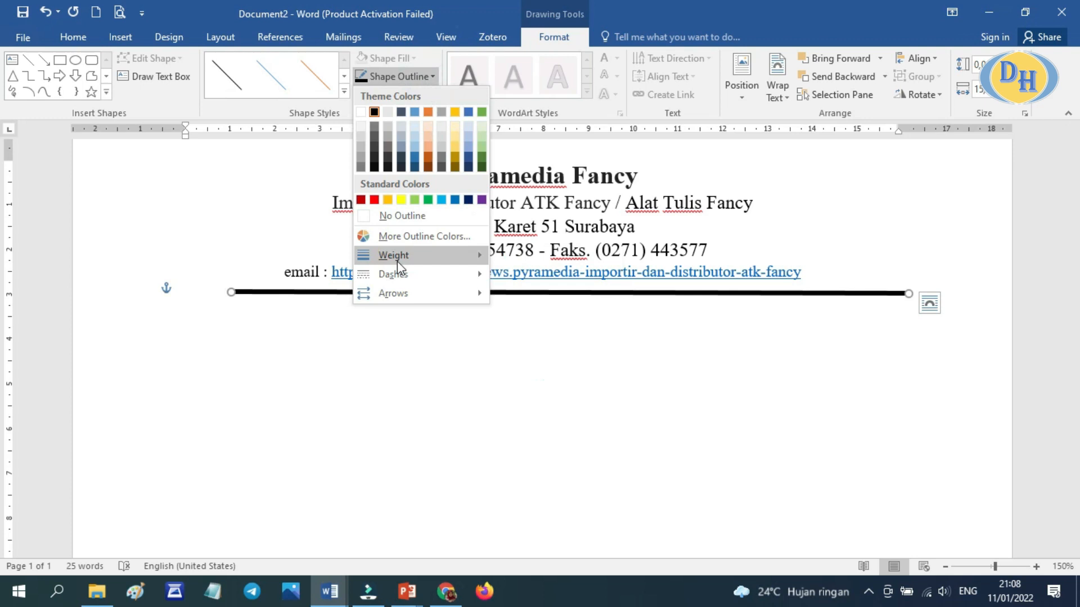
mouse_move(413, 280)
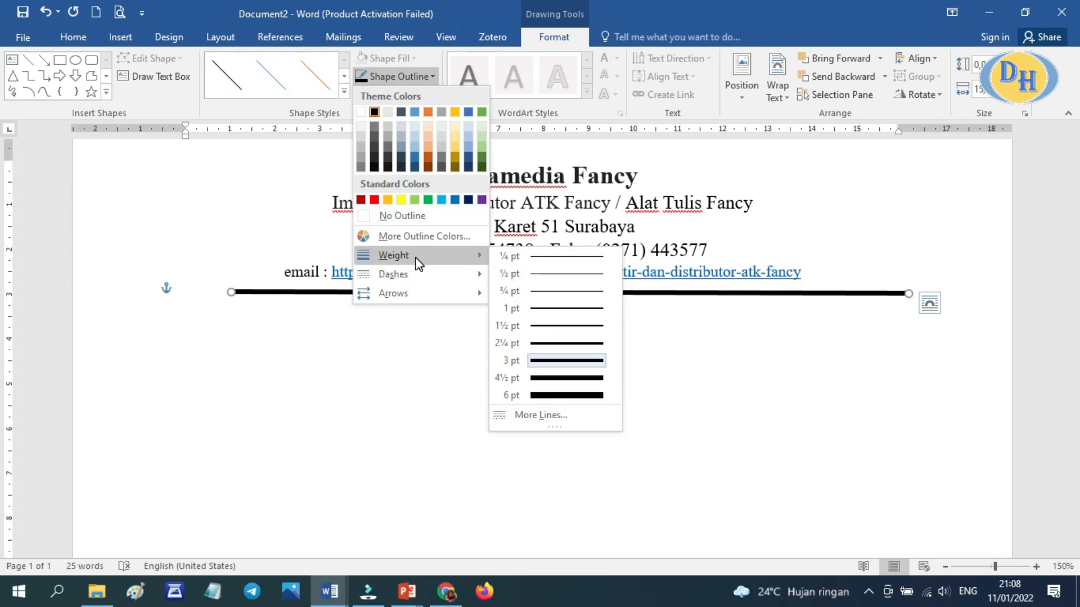
click(542, 417)
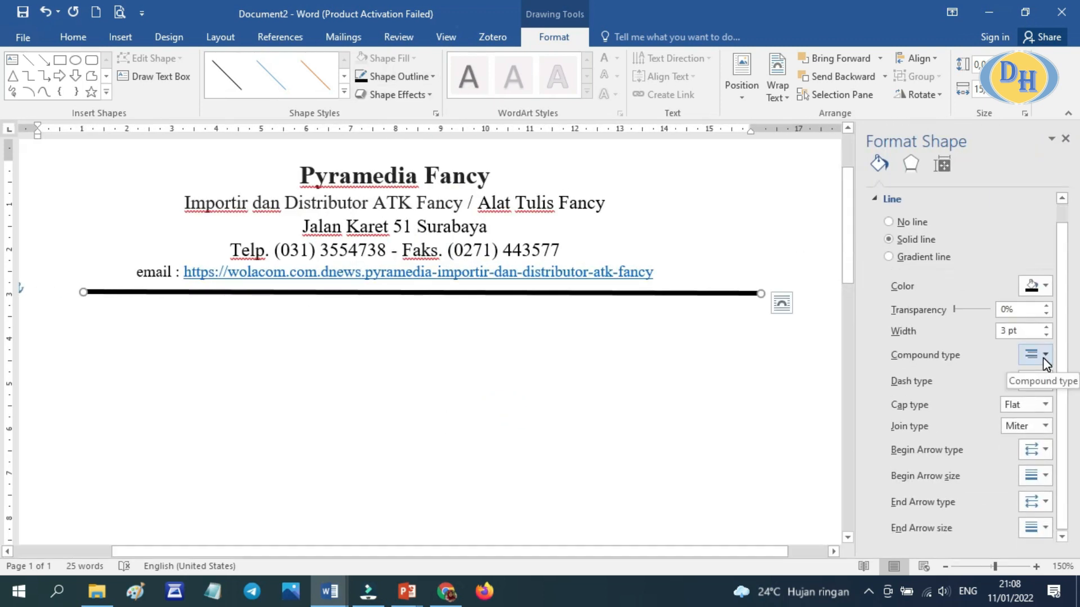
click(1045, 359)
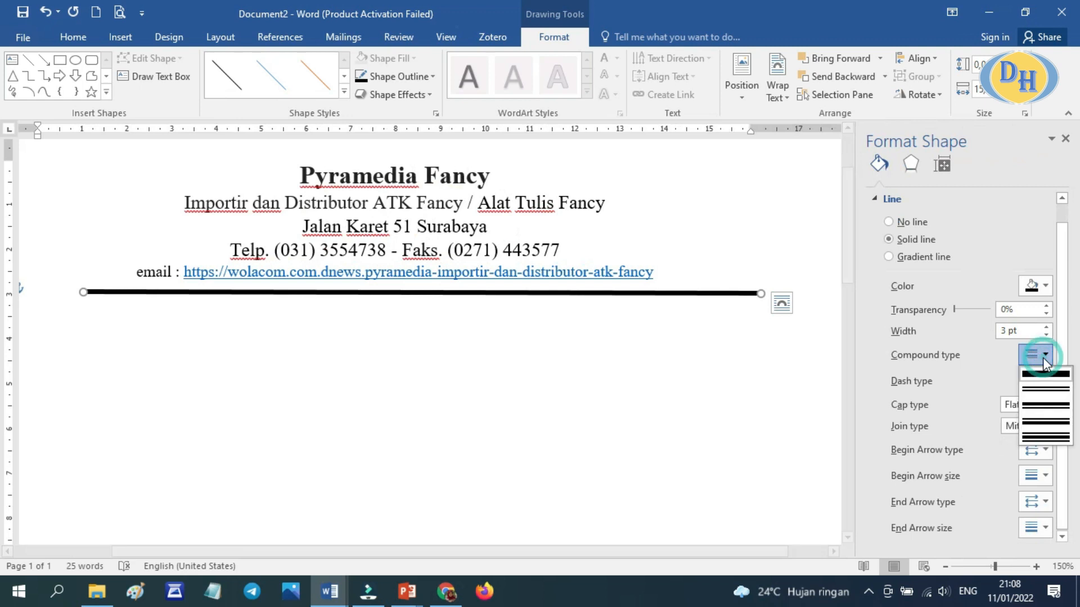
click(1052, 412)
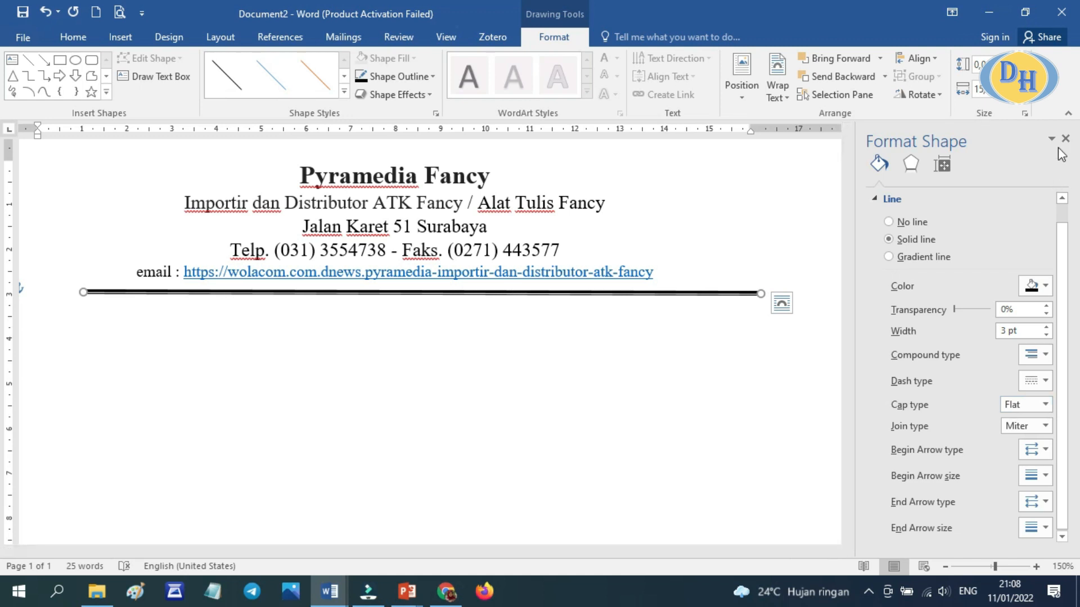
click(1065, 138)
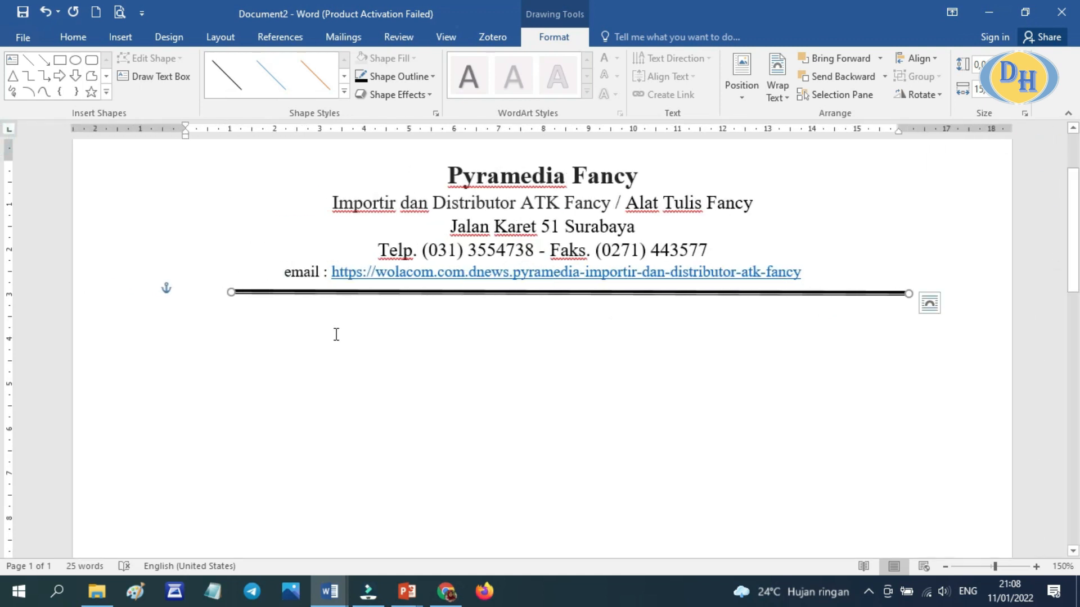
scroll(570, 261, up, 3)
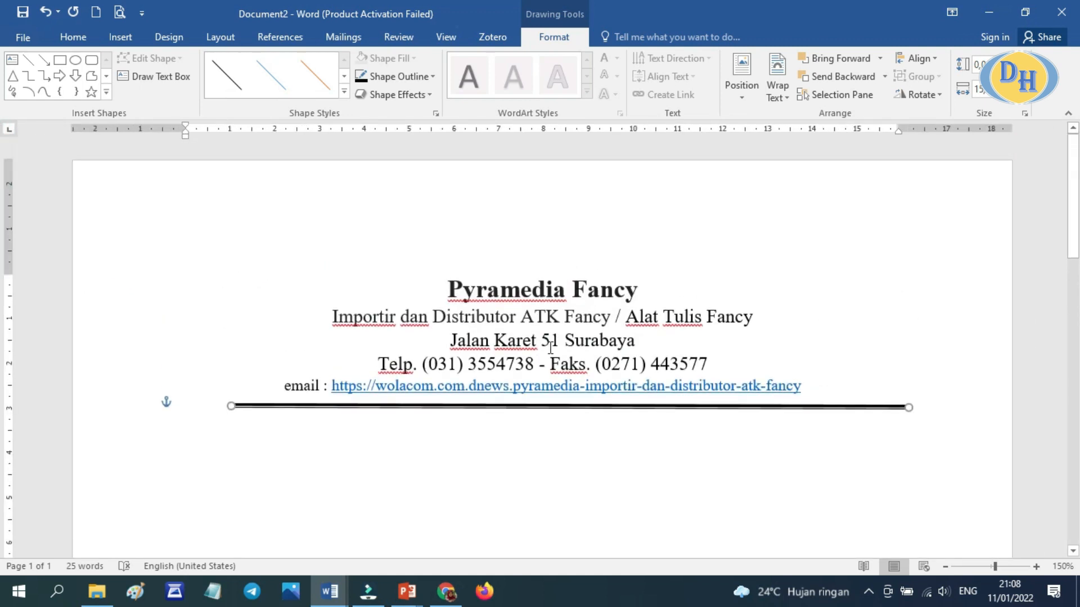
scroll(554, 353, down, 1)
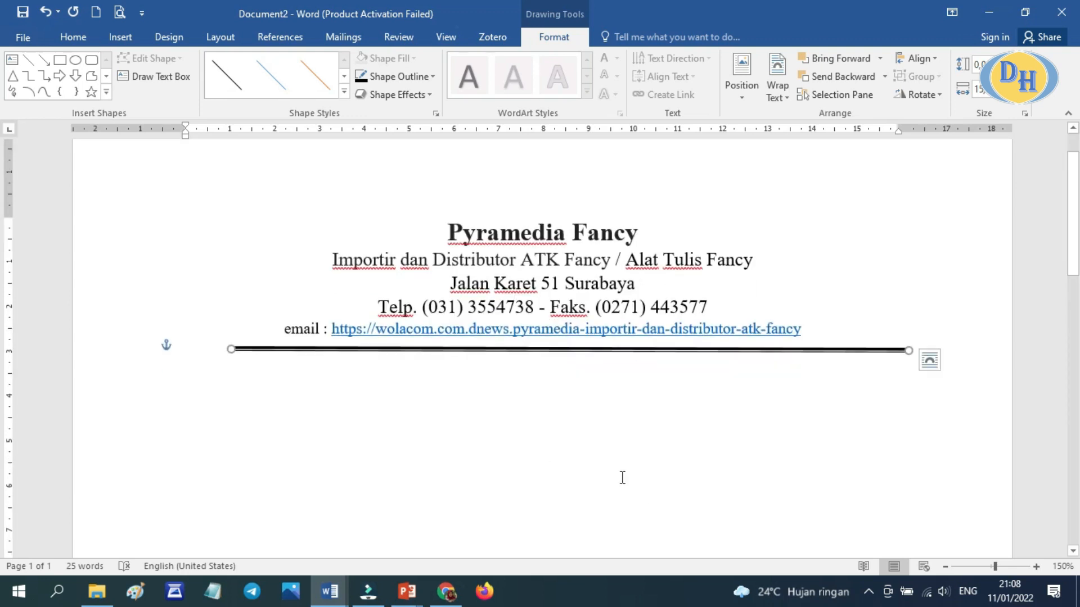
Enter the letter-number line "Nomor :" below the divider, leaving a blank gap before "/PF/I/2022"
click(546, 369)
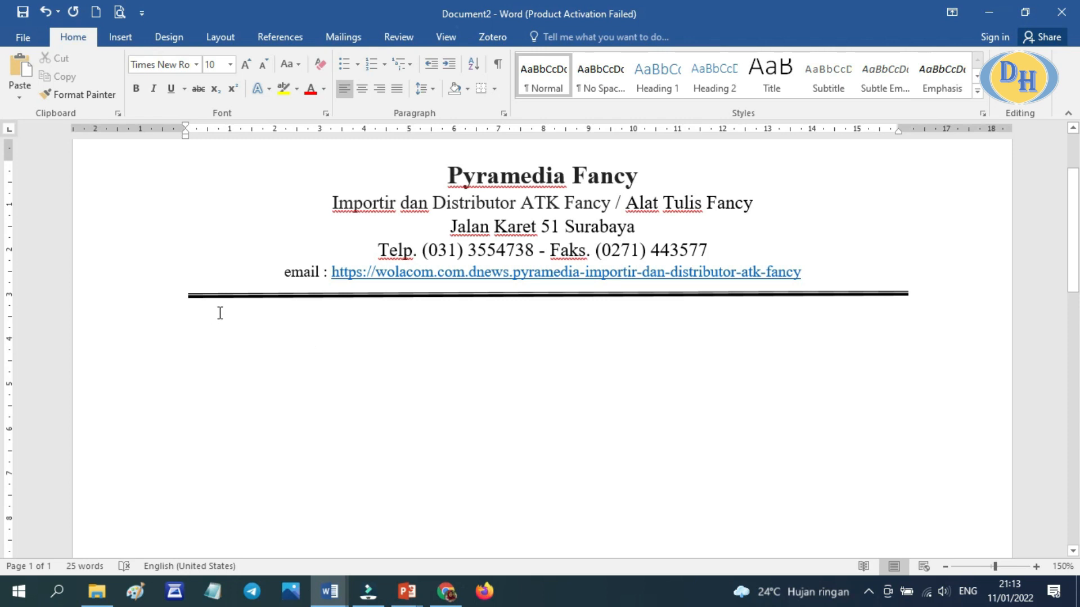
text(nomor)
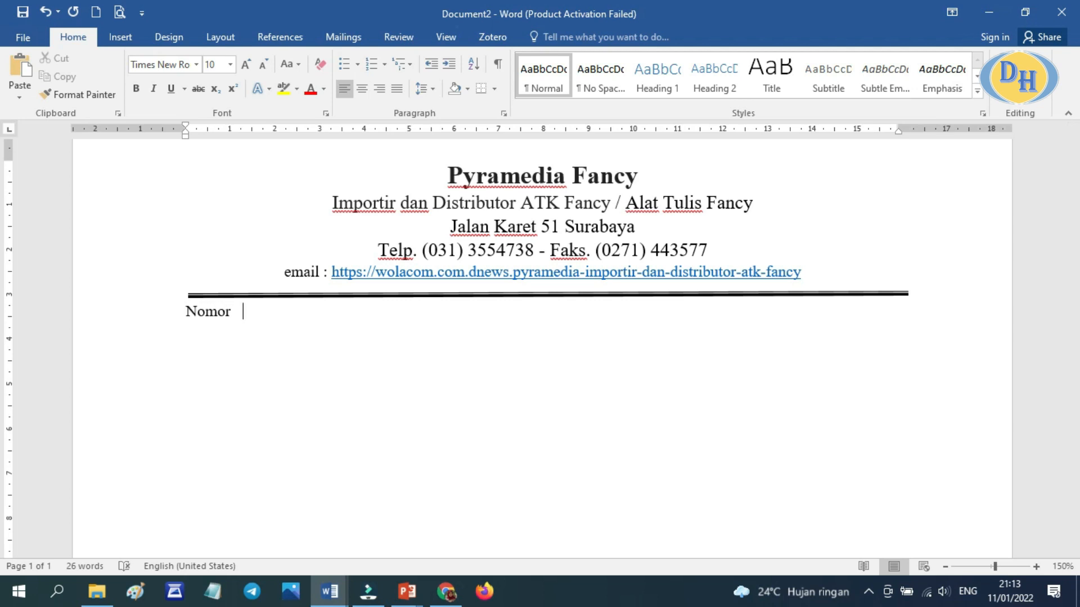
key(Tab)
text(:)
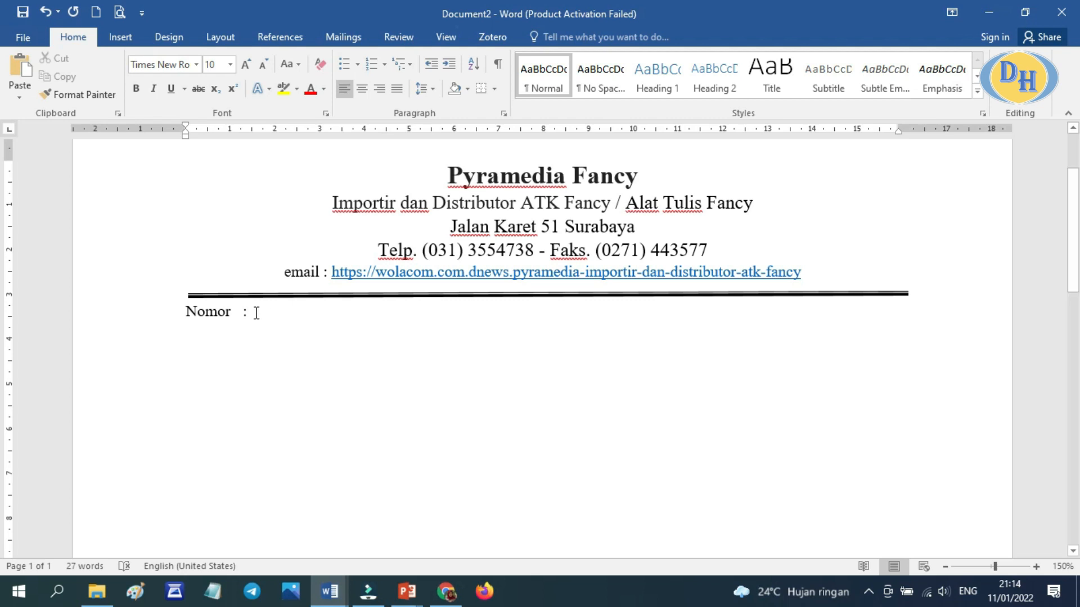
click(289, 313)
text(/)
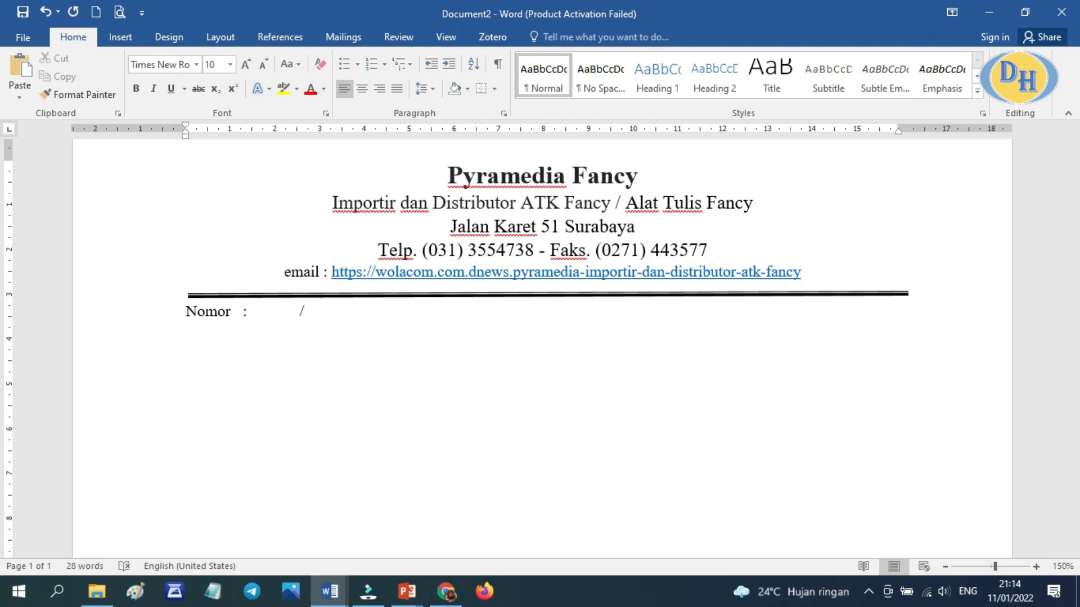
text(PF/)
text(I/2022)
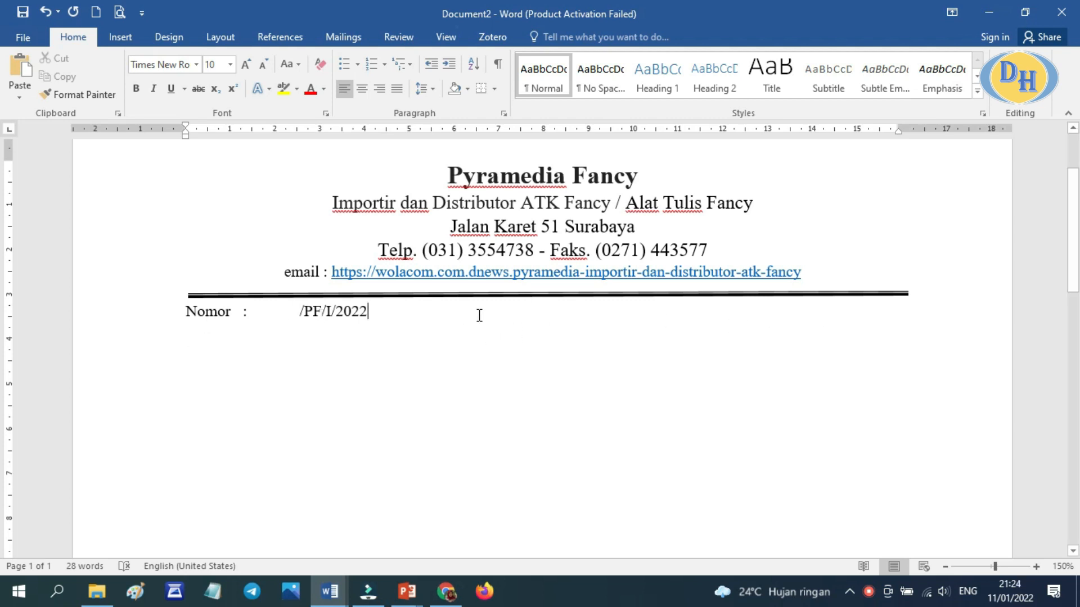
Add tab spacing after "/PF/I/2022" to make room for the letter date on the same line
key(Tab)
key(Tab)
key(Tab)
key(Tab)
key(Tab)
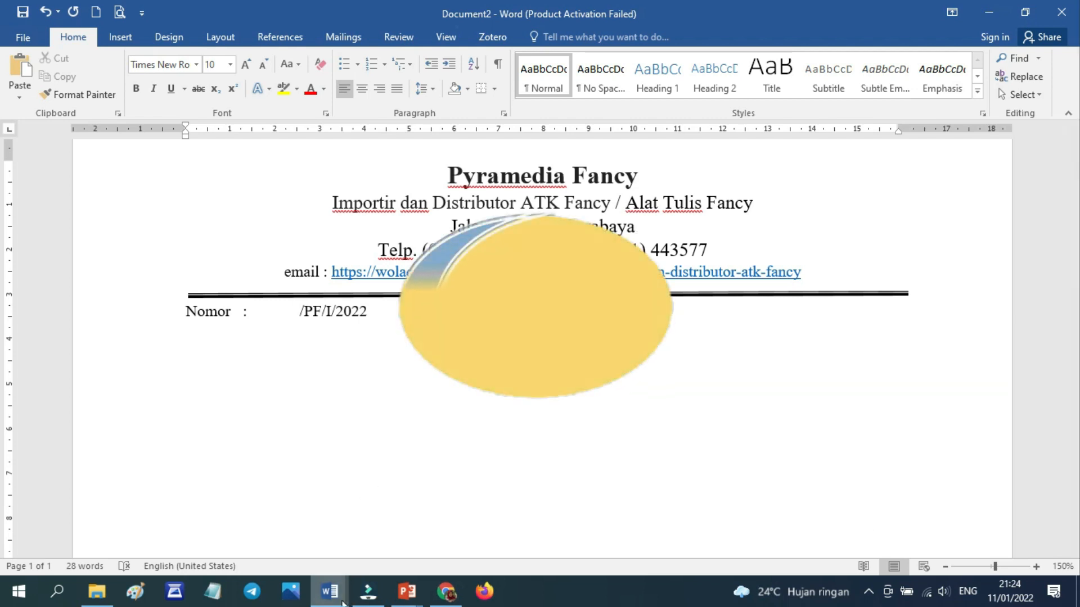
Check the meeting date in the UKK exam document and the January 2022 page of KALENDER 2022, and return to Document2
mouse_move(343, 603)
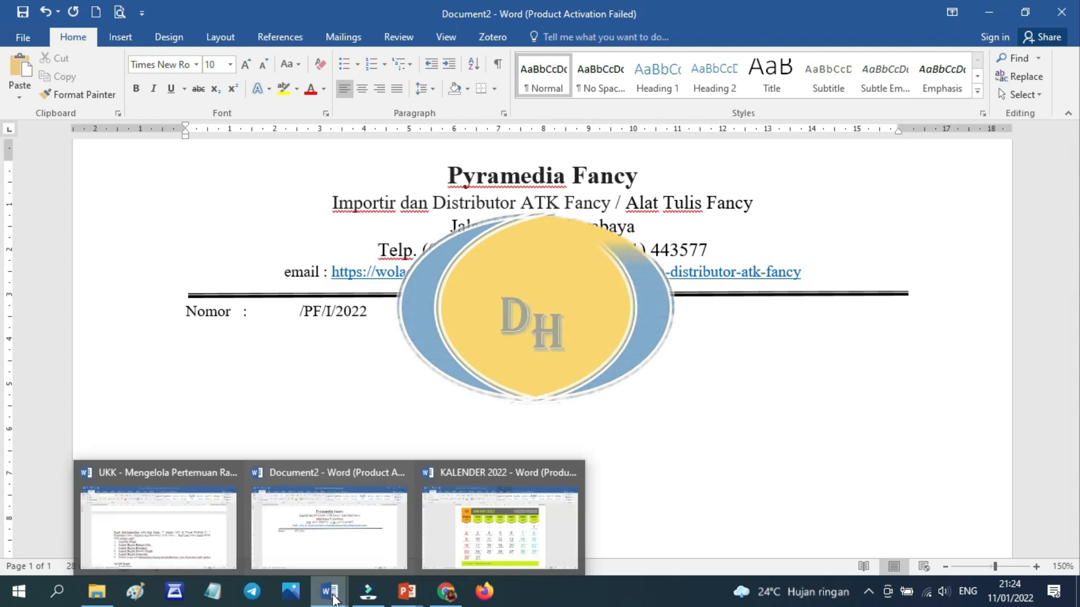
click(169, 543)
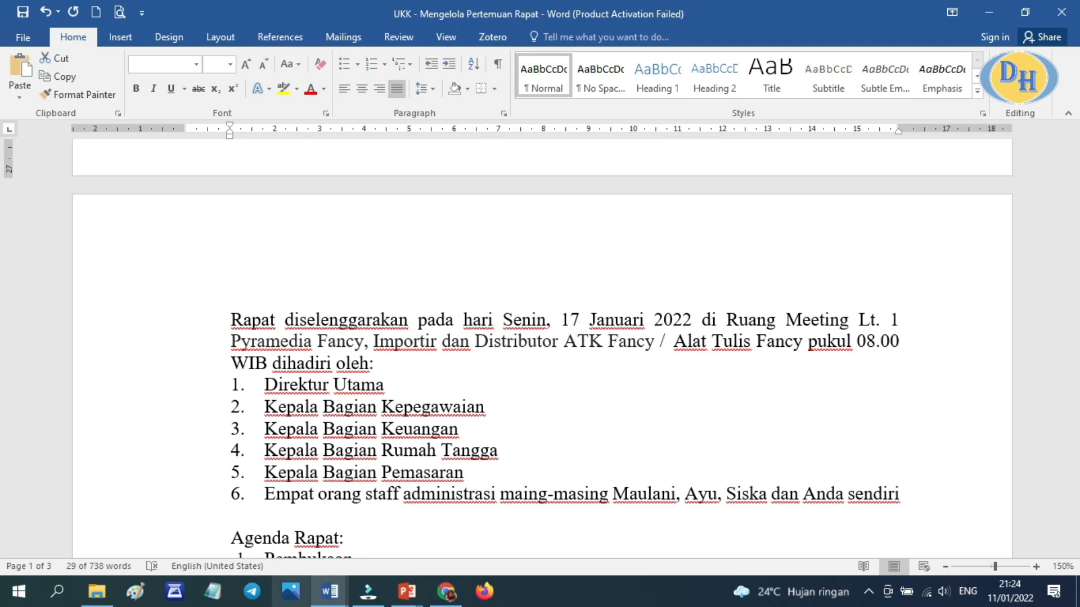
mouse_move(331, 598)
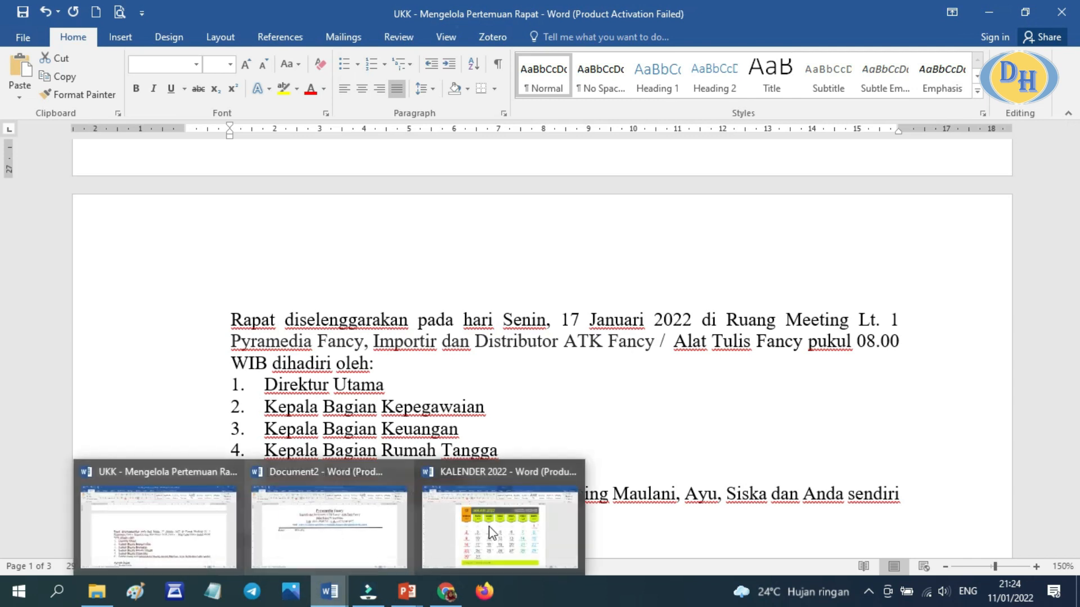
click(525, 543)
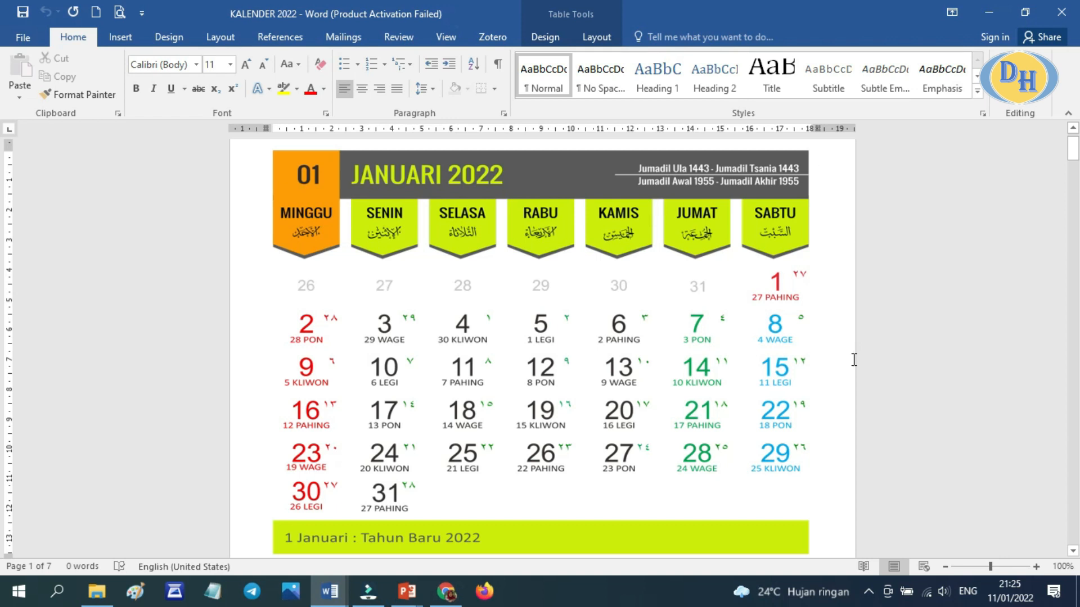
key(XF86MonBrightnessUp)
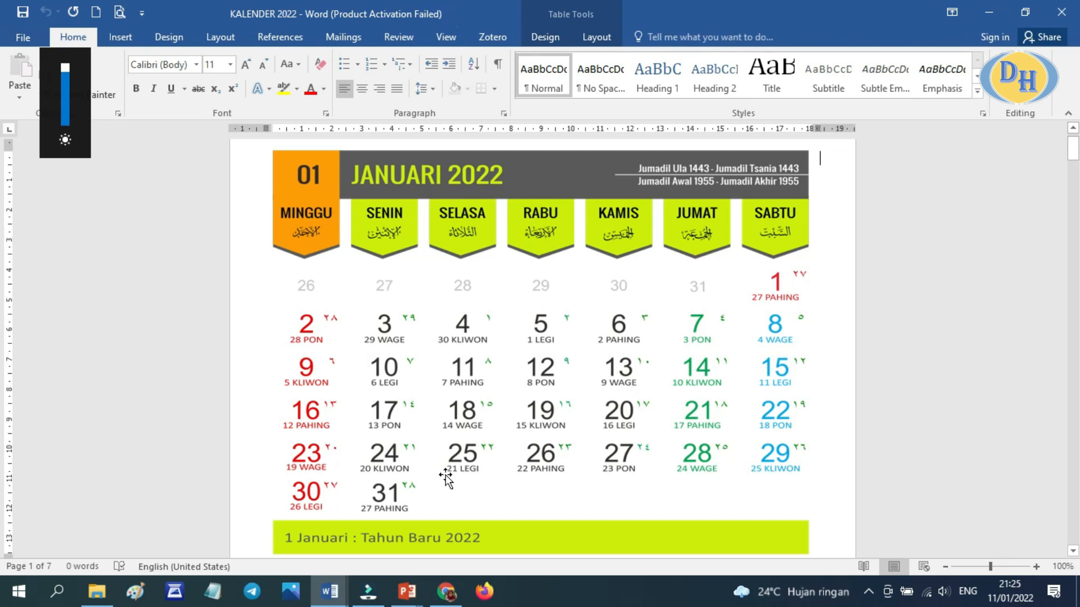
mouse_move(334, 597)
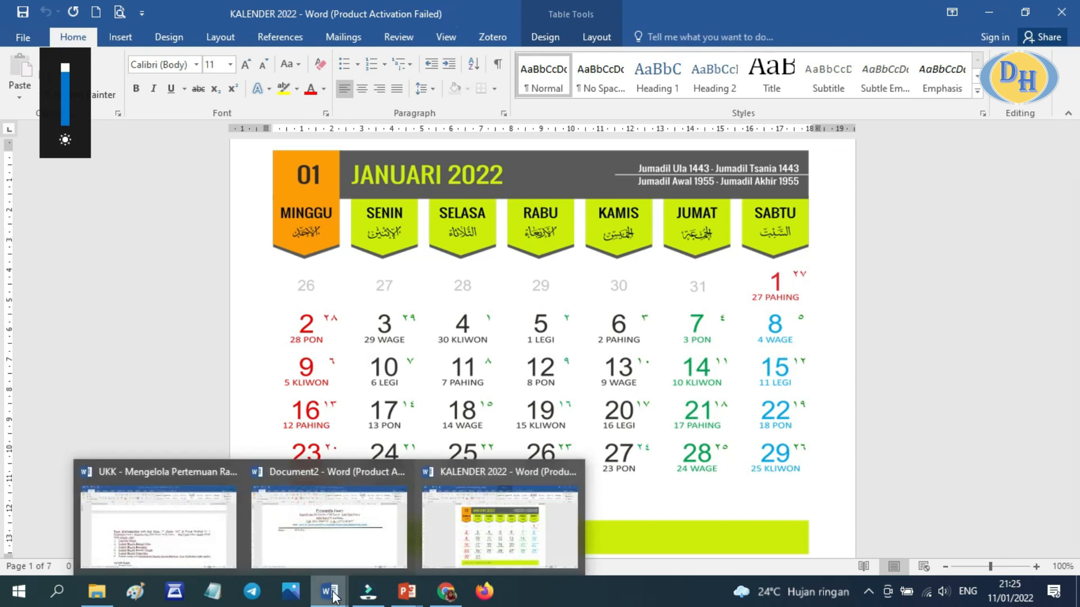
click(330, 542)
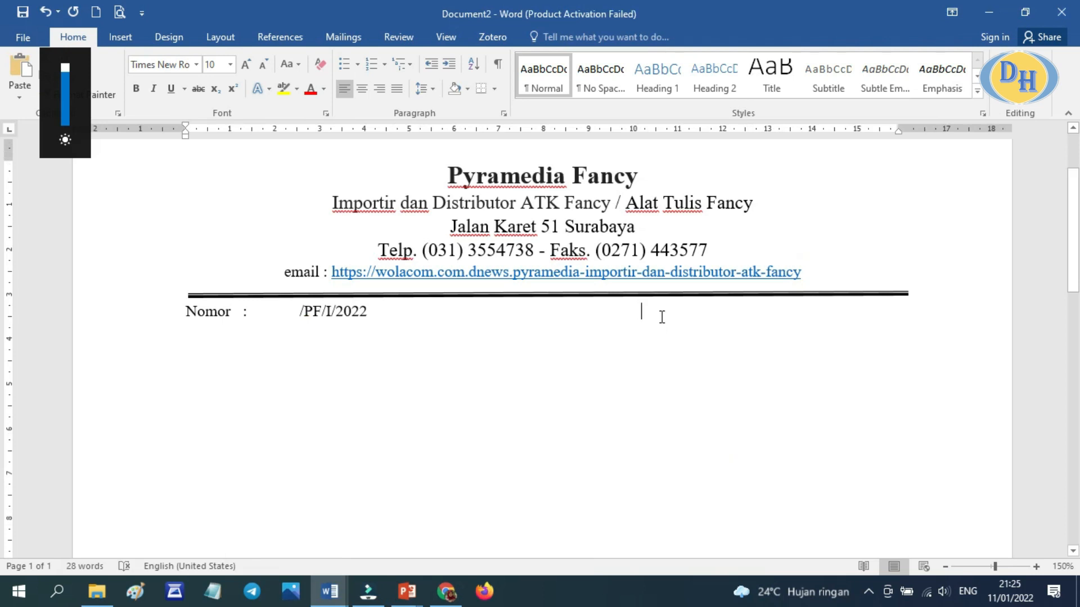
Enter the letter date "13 Januari 2022" on the Nomor line and shift it one tab further right
text(13 Januari 2022)
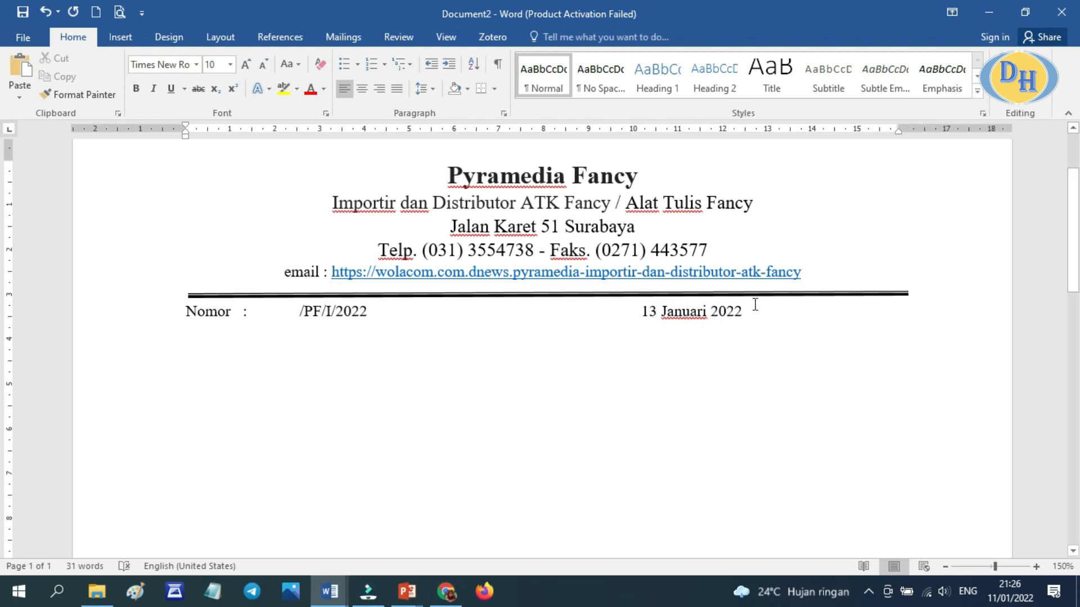
click(638, 311)
key(Tab)
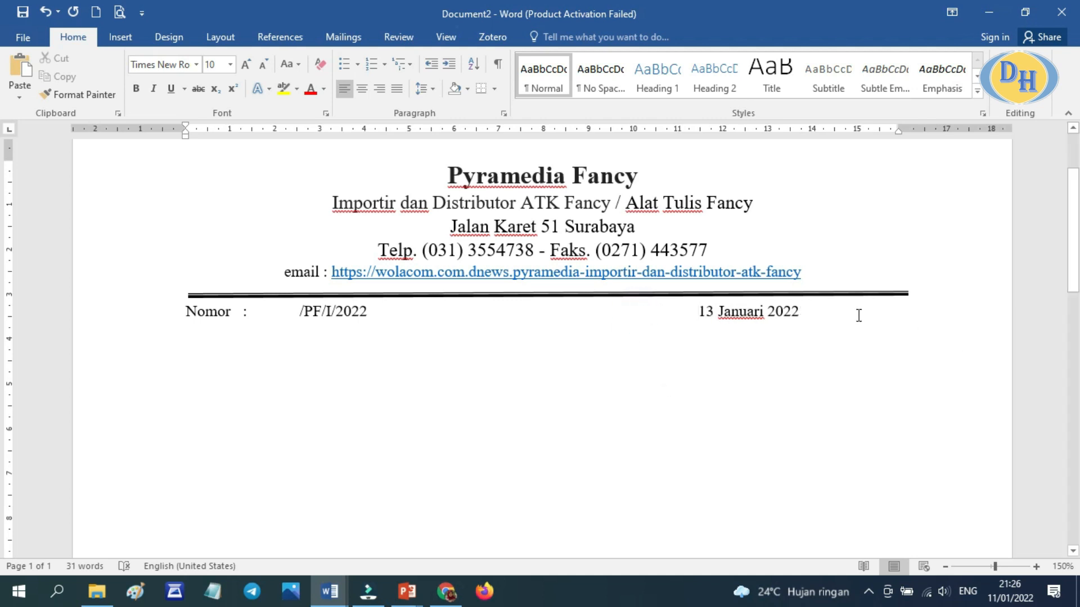
key(Tab)
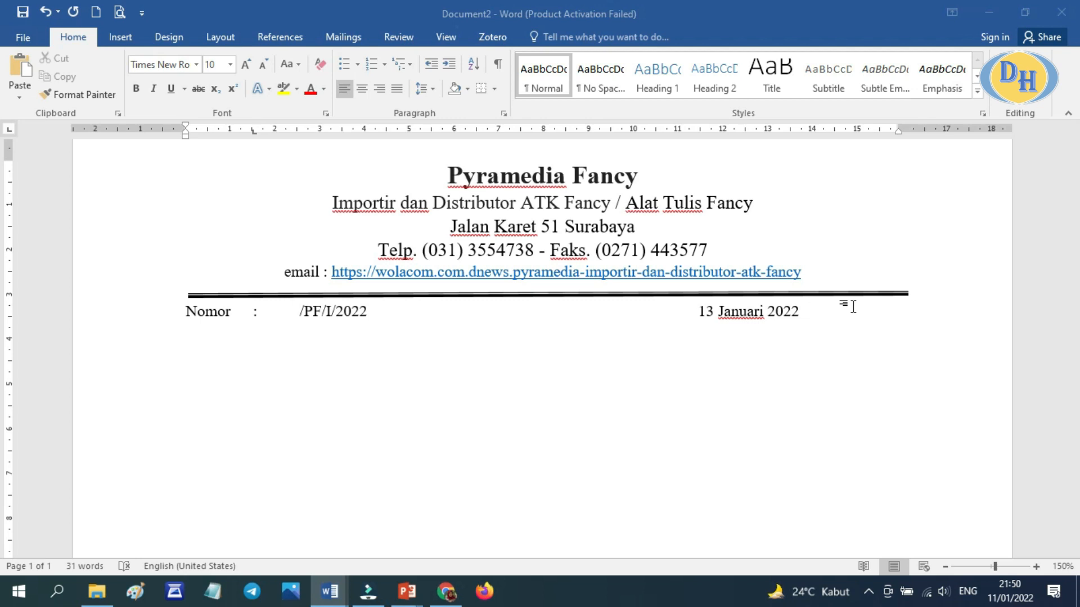
Add the attachment line "Lampiran : 1 lembar" below the Nomor line
key(Return)
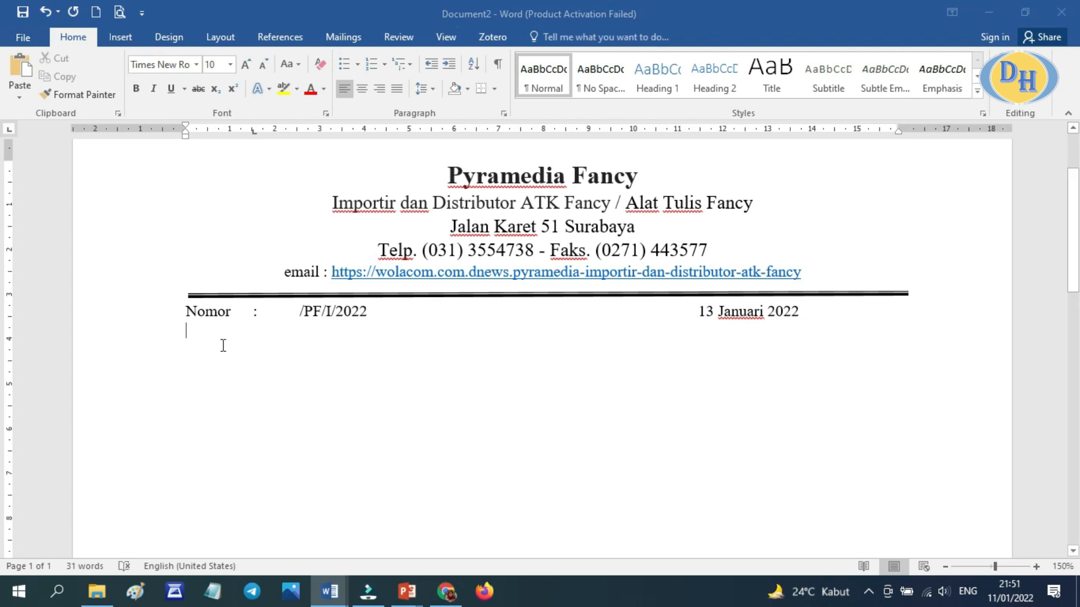
text(la)
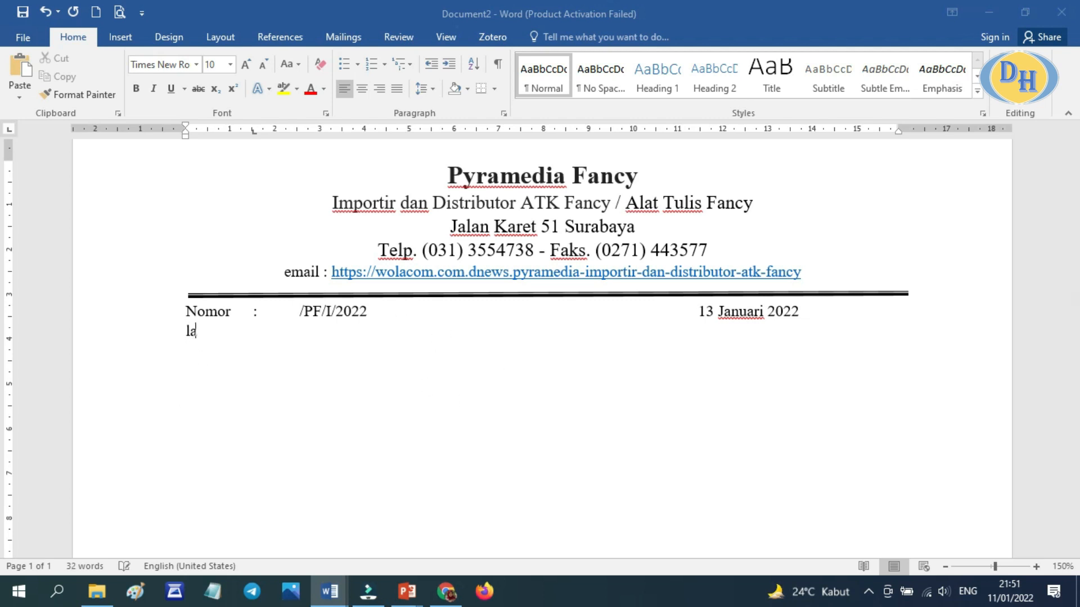
text(mpiran :)
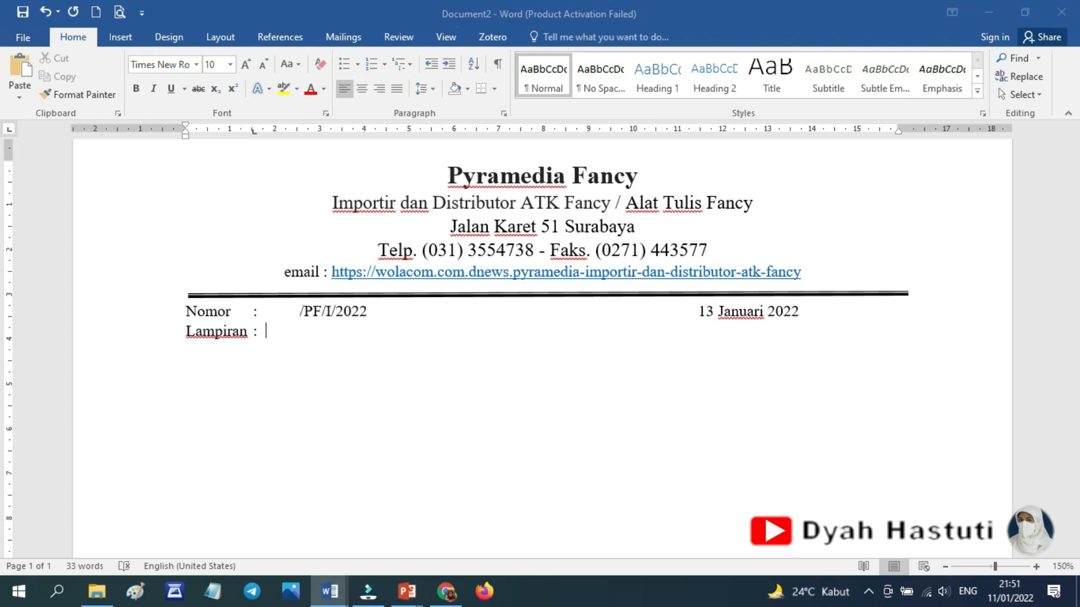
text( 1)
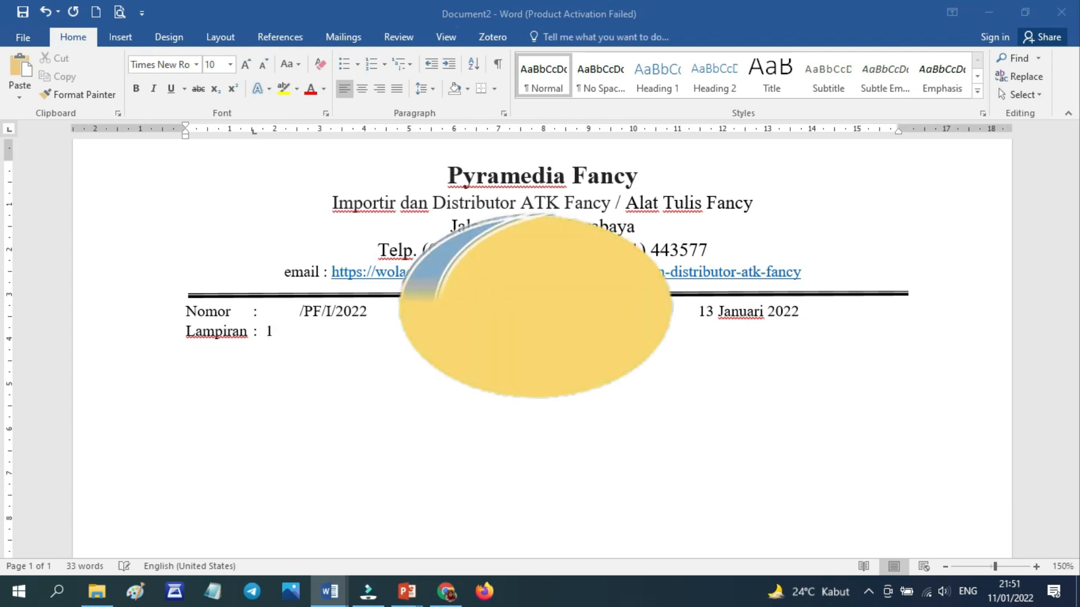
text( lembar)
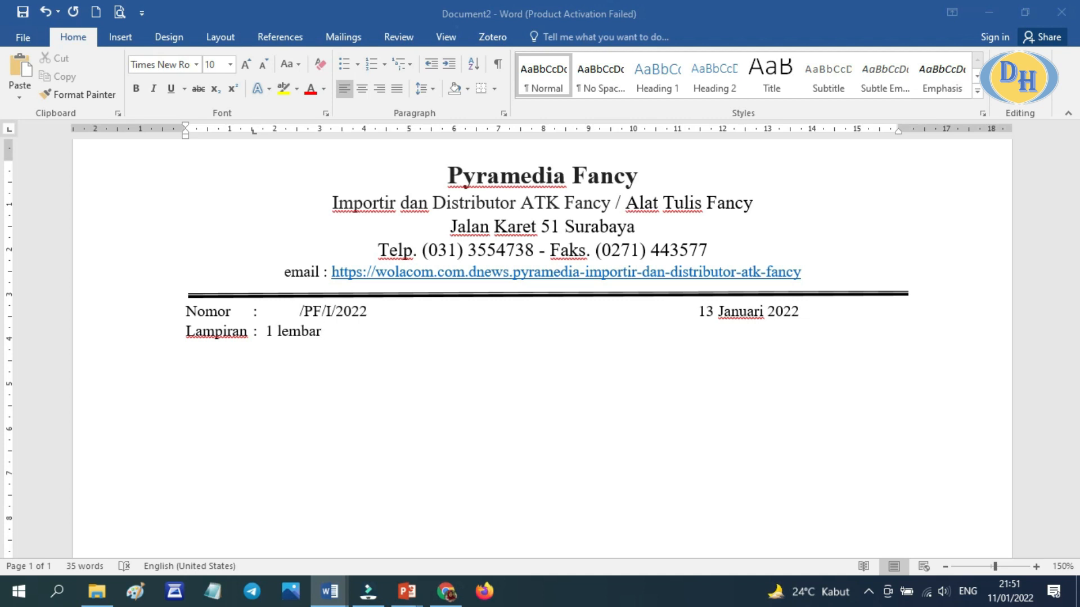
Add the subject line "Perihal : Undangan Rapat" below the Lampiran line, with its colon aligned to the lines above
key(Return)
text(perihal)
key(Tab)
text(:)
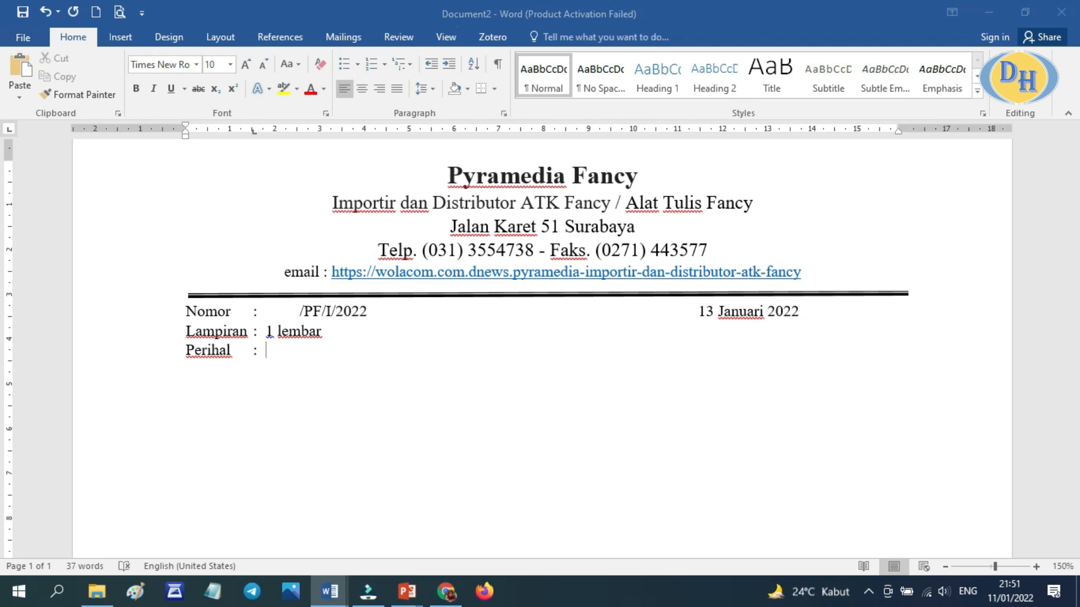
text(Undangan Rapat)
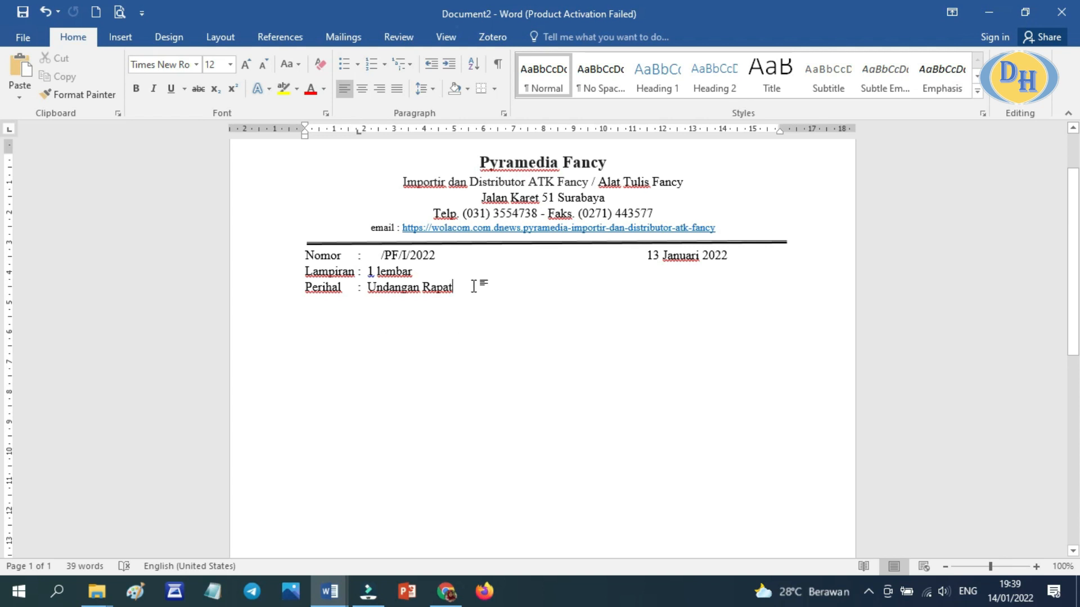
Leave two blank lines below Perihal and start the recipient block with "Kepada" and "Yth." on separate lines
key(Return)
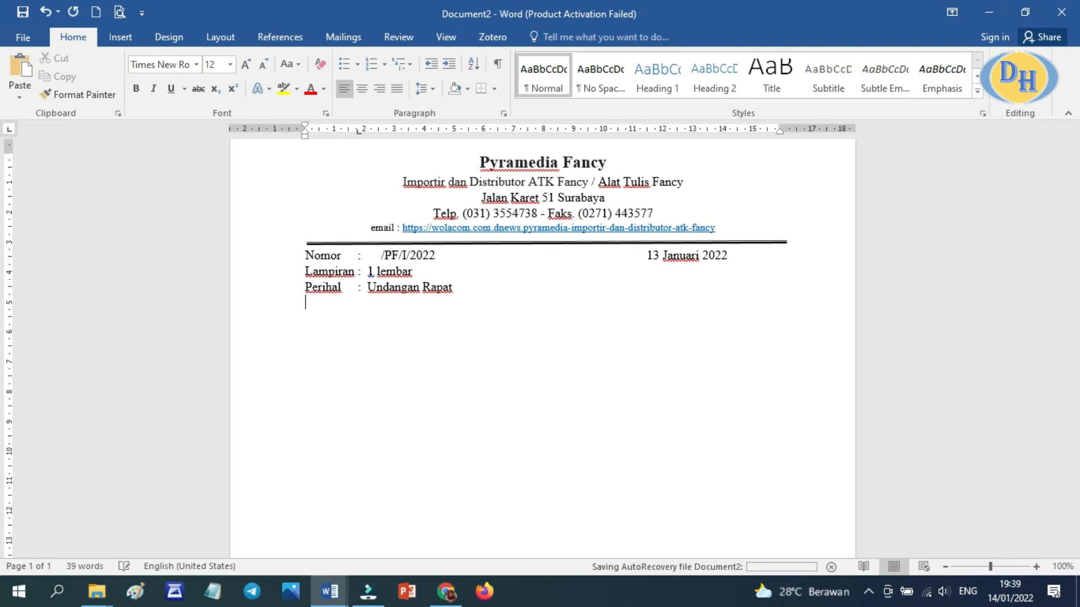
key(Return)
key(Return)
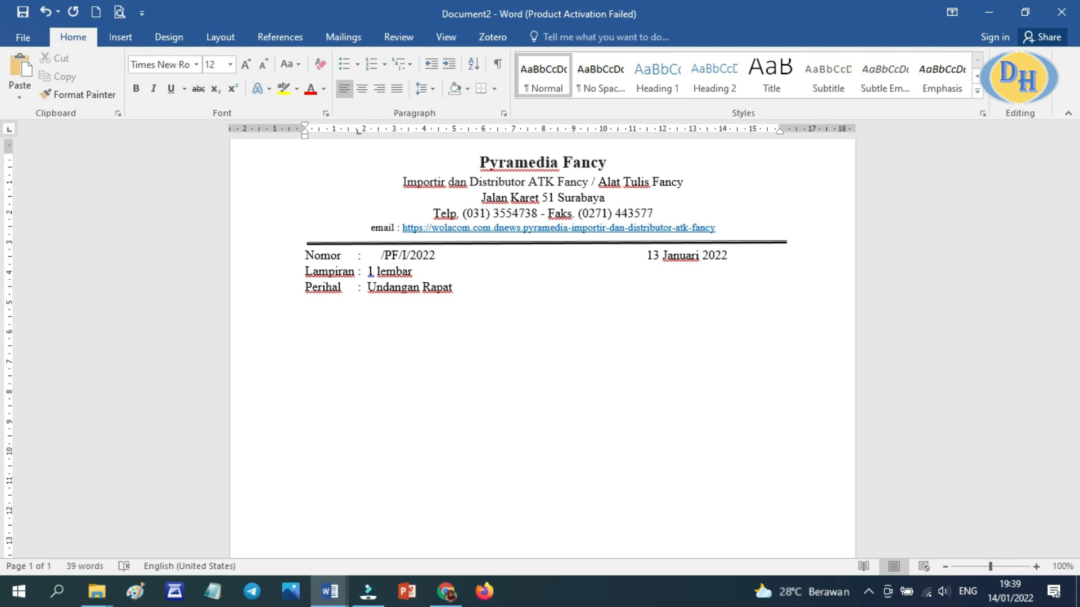
text(kepada)
key(Return)
text(yth.)
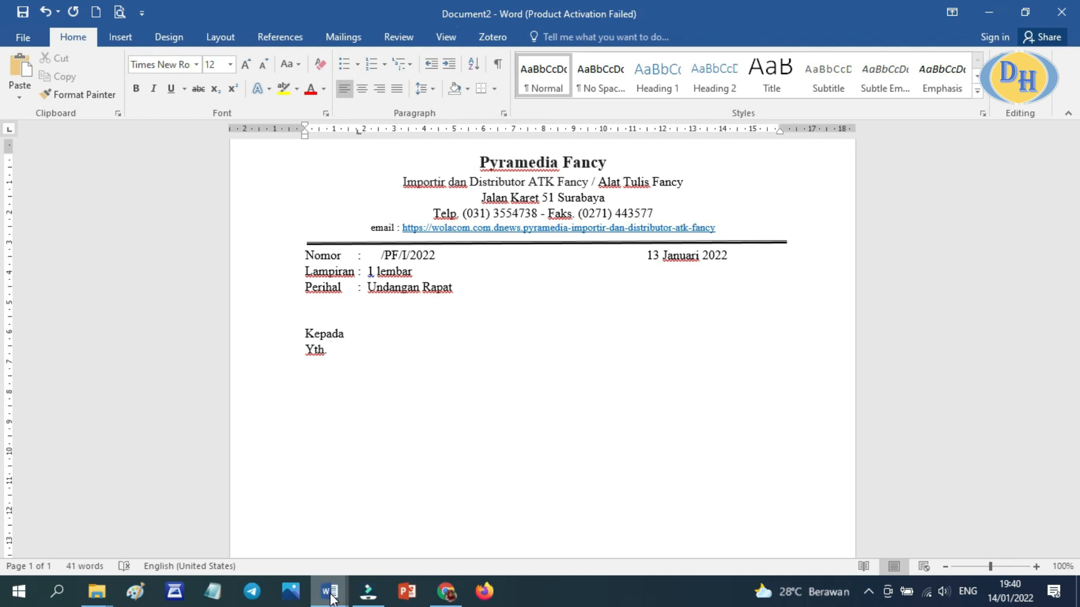
Check the meeting attendee list in the UKK - Mengelola Pertemuan Rapat document and return to Document2
mouse_move(330, 598)
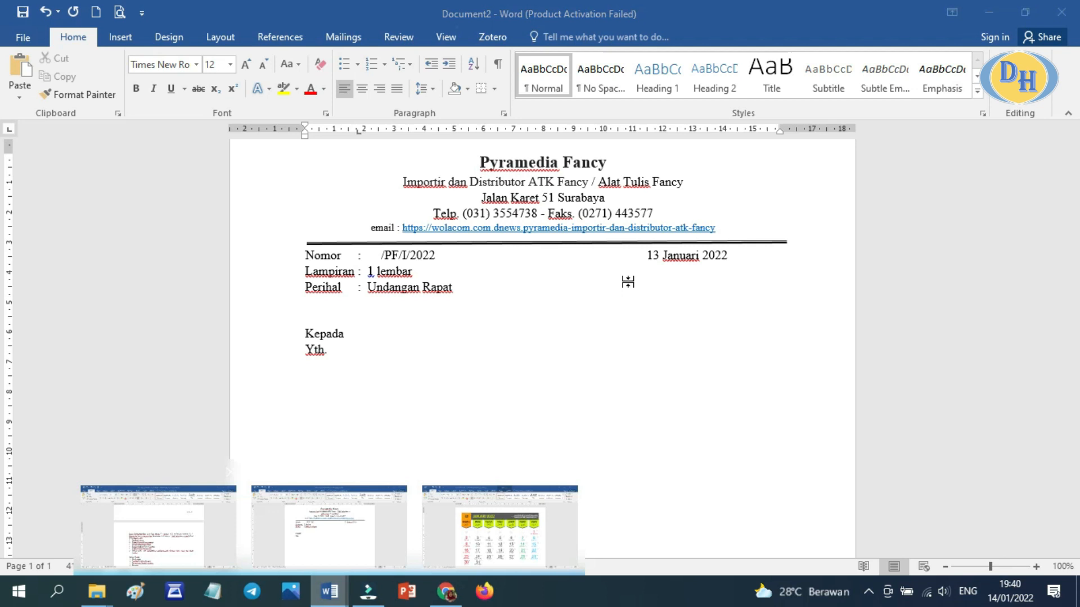
click(158, 526)
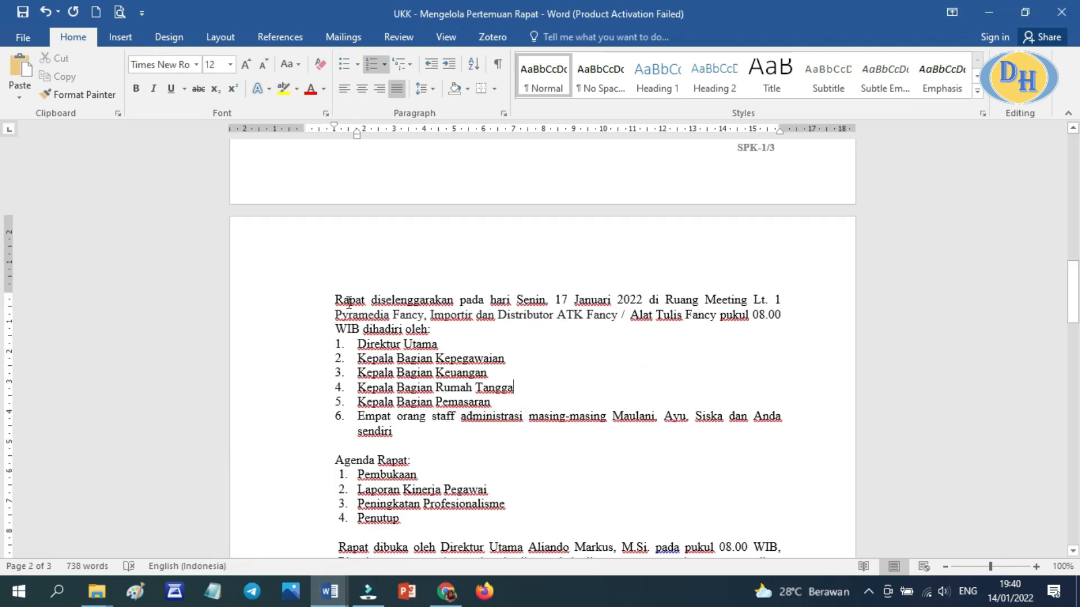
scroll(672, 471, up, 2)
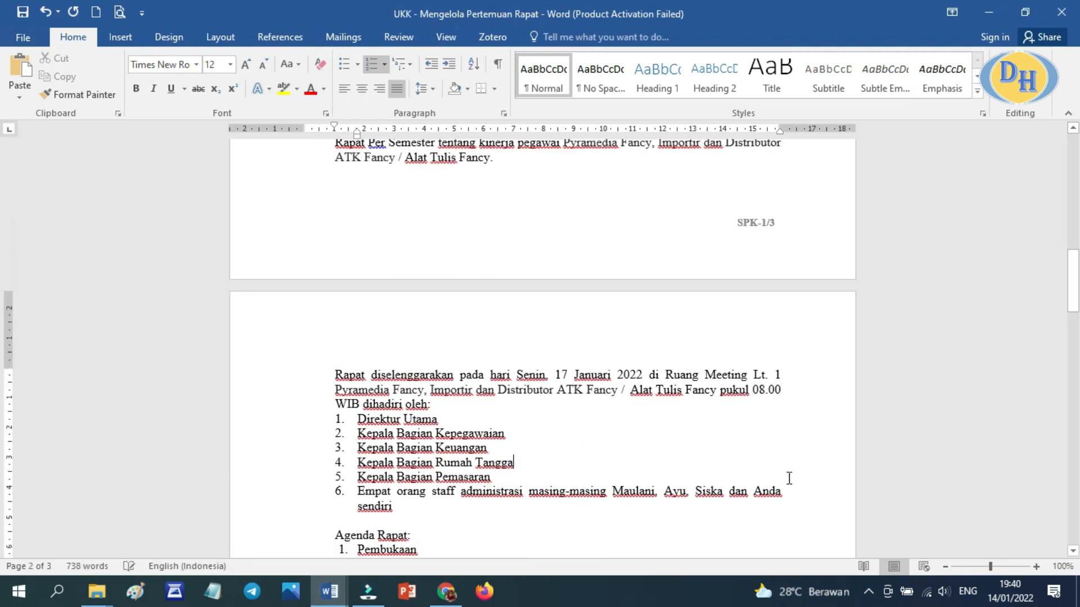
scroll(619, 436, down, 2)
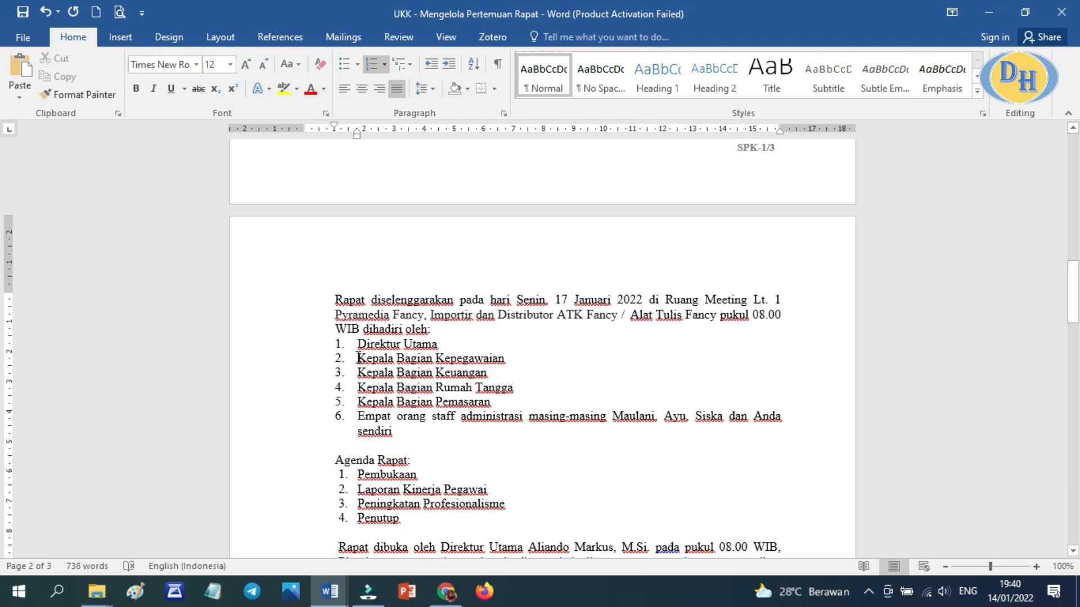
drag(357, 358, 443, 403)
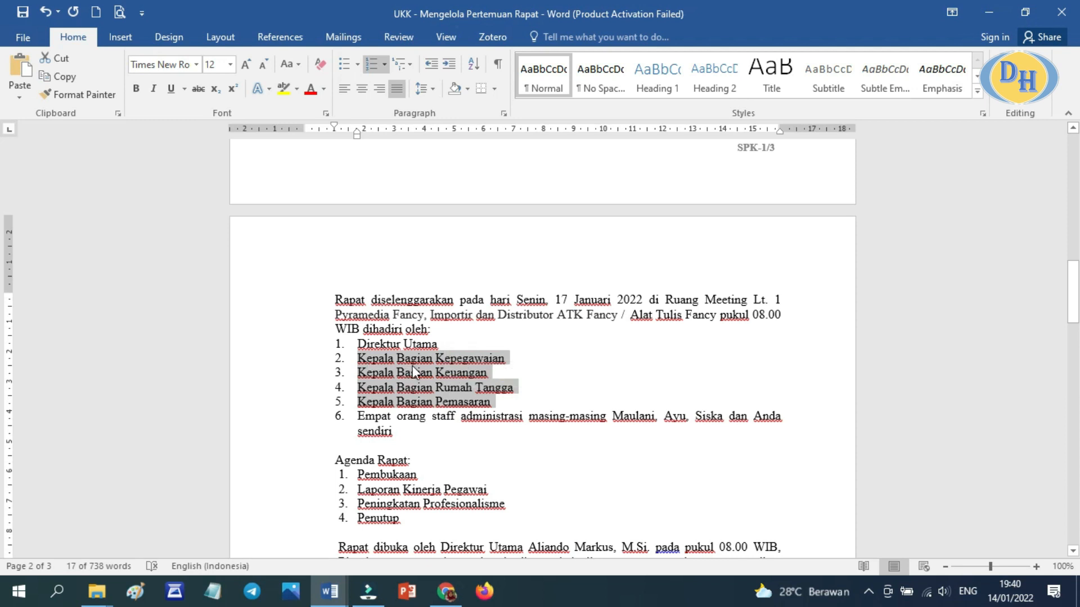
drag(432, 416, 498, 417)
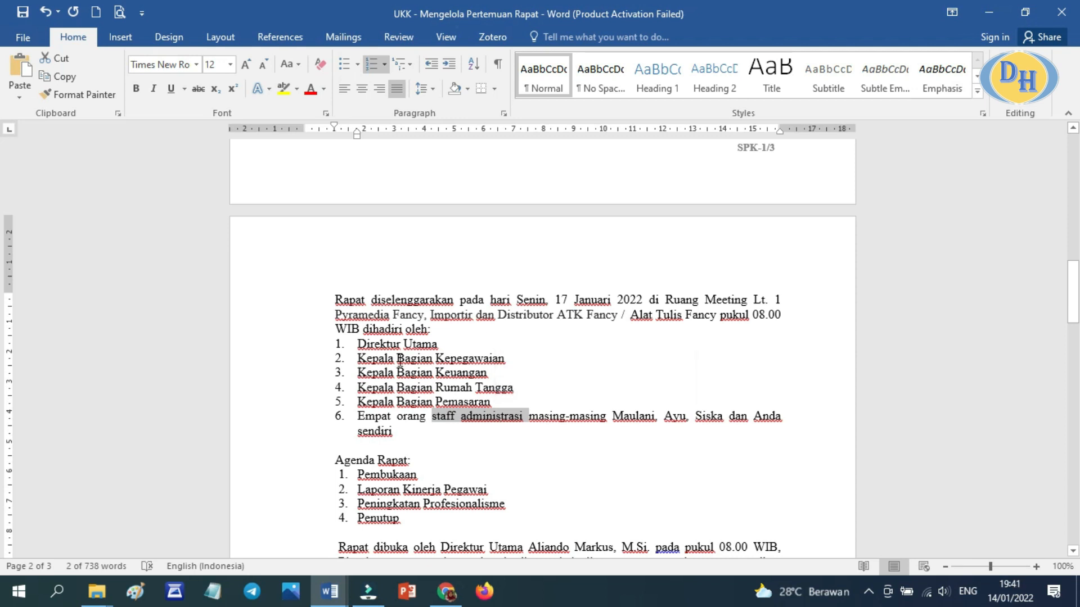
click(337, 599)
click(340, 535)
Complete the "Yth." line with "Seluruh Kepala Bagian dan Staf Administrasi" and start a new line below it
text(Seluruh Kepala)
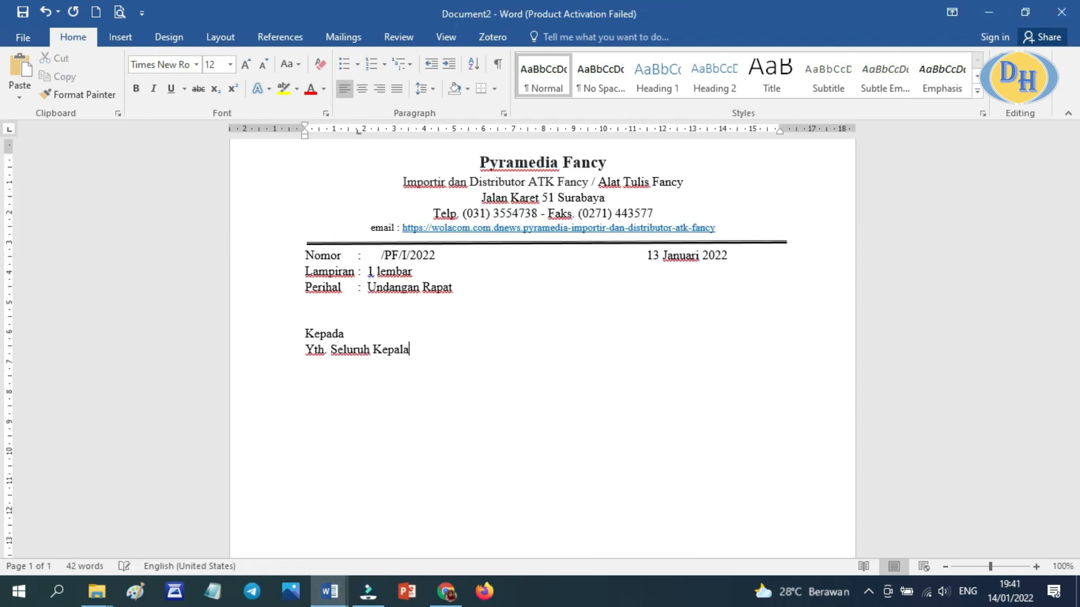
text( Bagian dan S)
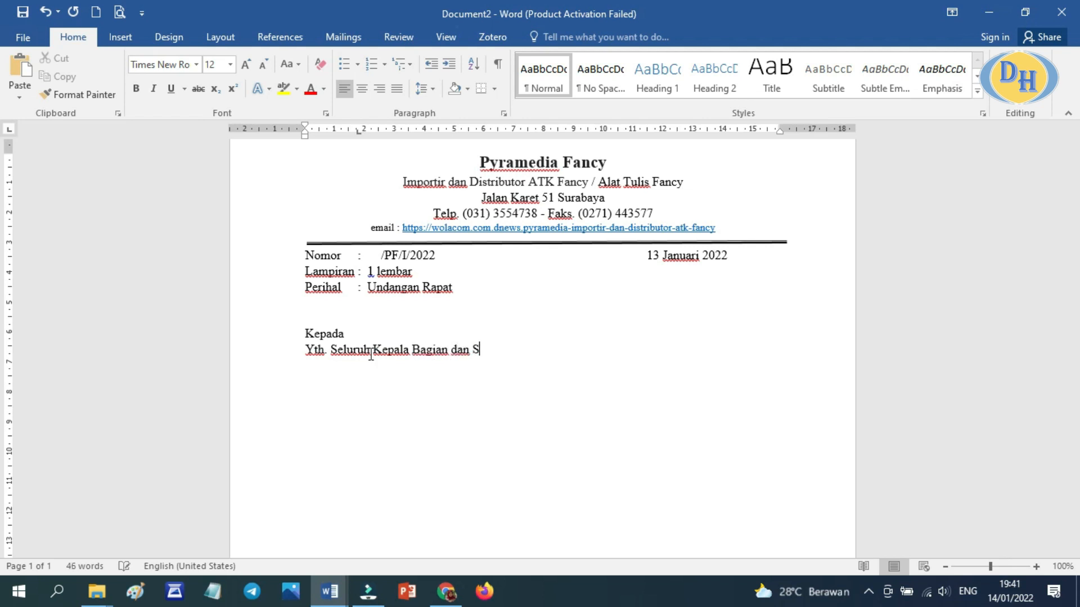
text(taf Administrasi)
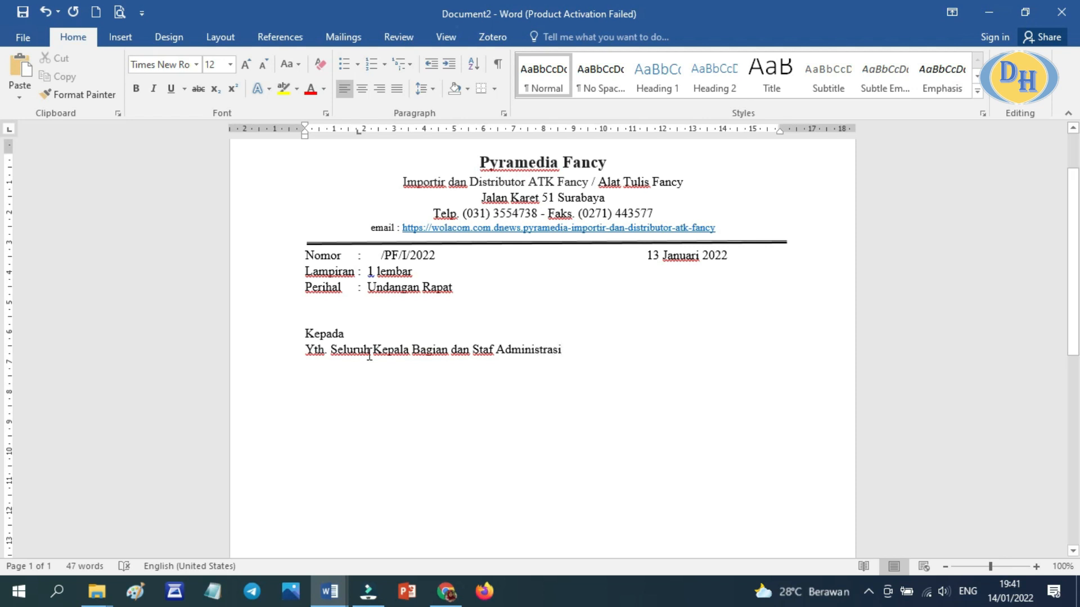
key(Return)
Copy the company name "Pyramedia Fancy" from the letterhead and paste it as text only below the Yth. line
drag(480, 165, 596, 165)
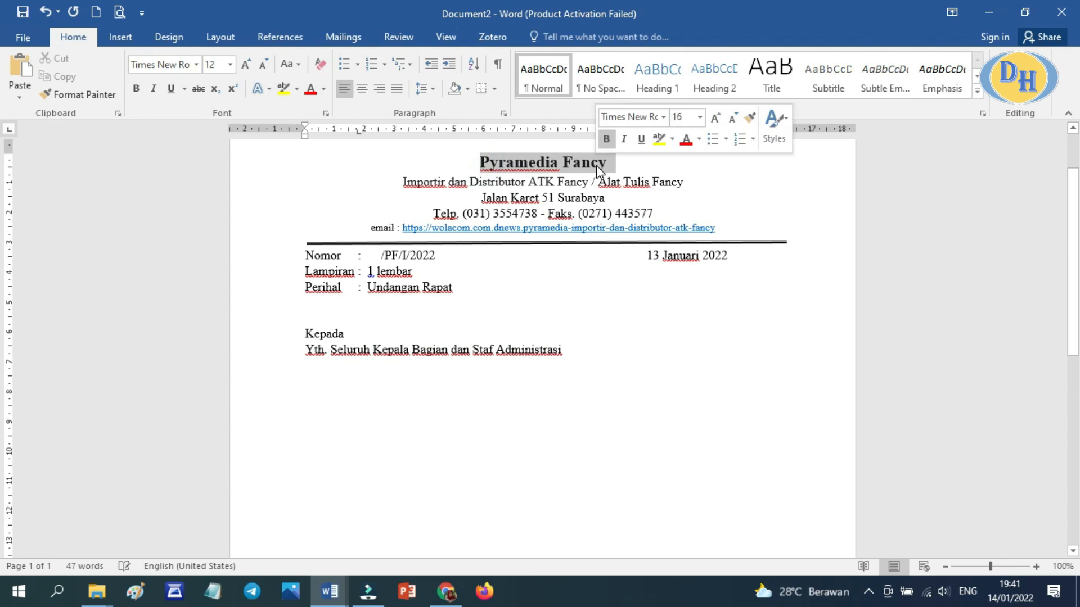
right_click(599, 166)
click(614, 195)
click(313, 366)
right_click(314, 366)
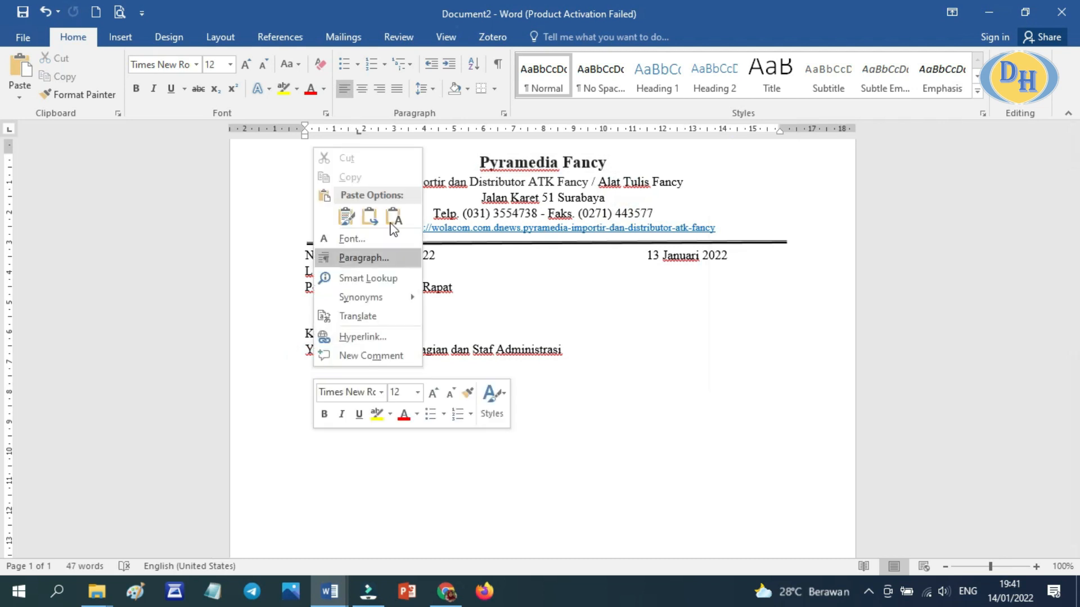
click(388, 216)
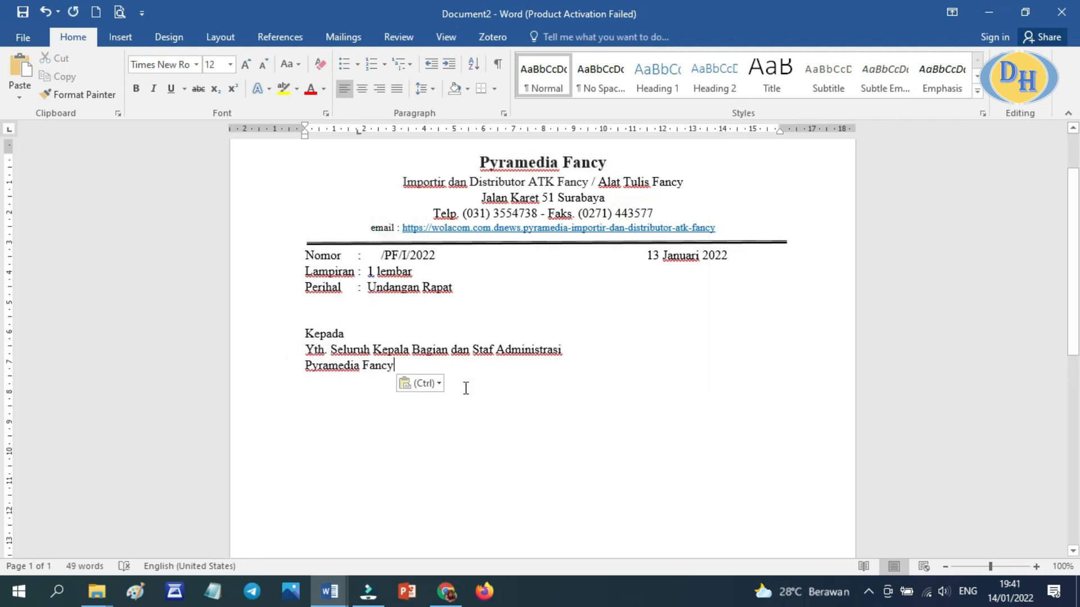
Copy the company's street address from the letterhead and paste it as text only on a new line below the recipient's company name
key(Return)
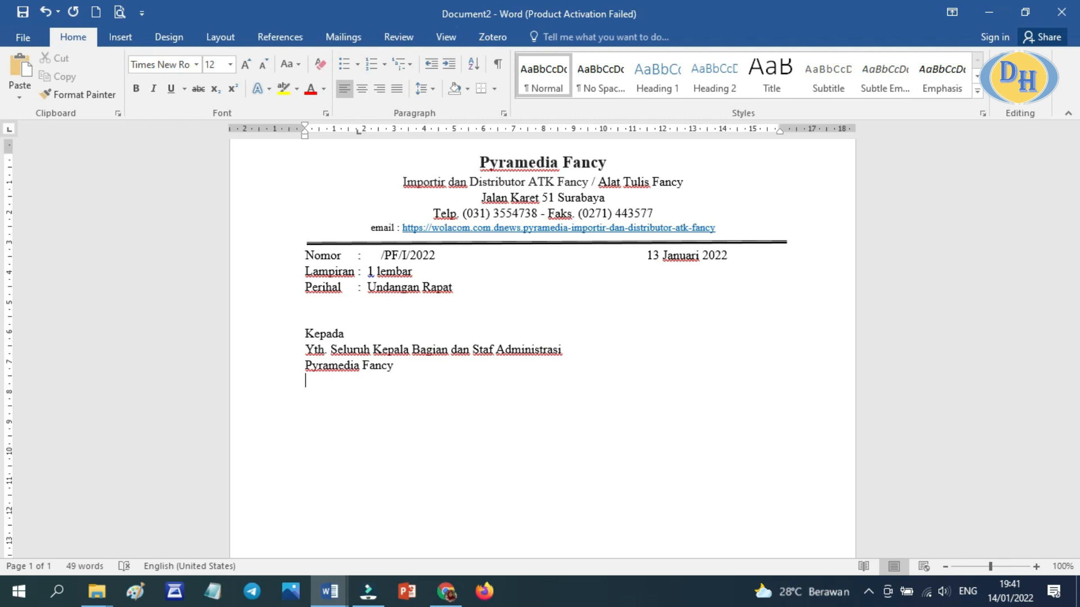
drag(482, 201, 589, 205)
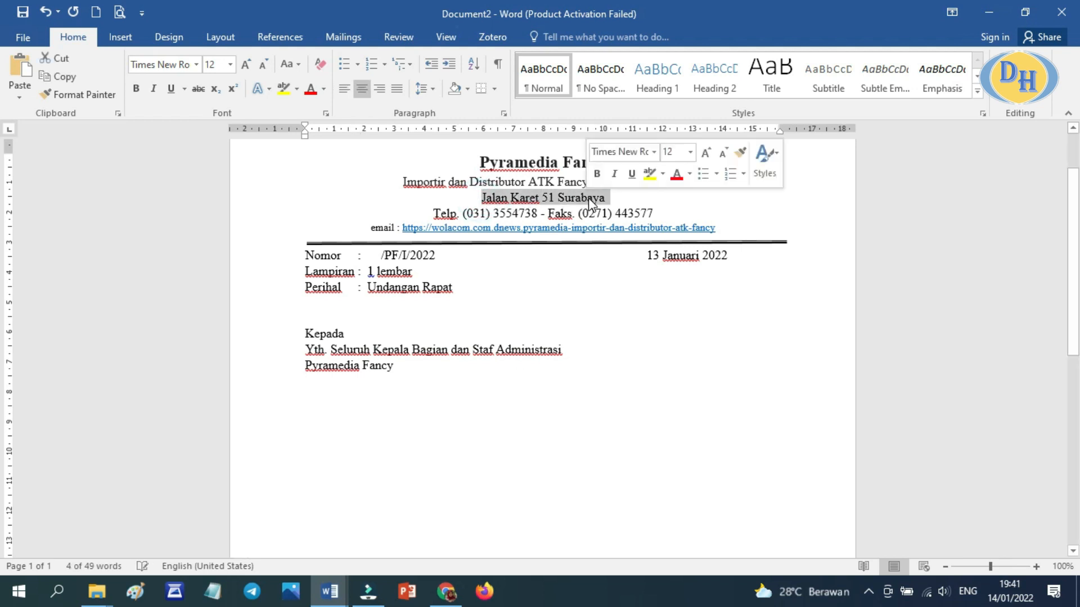
right_click(590, 205)
click(613, 226)
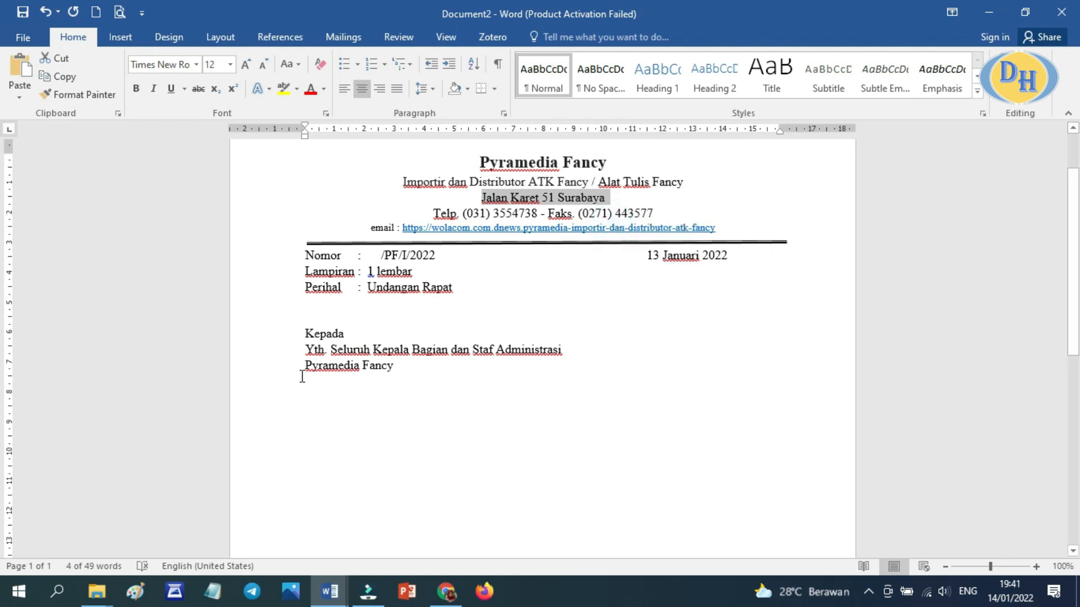
click(316, 381)
right_click(316, 380)
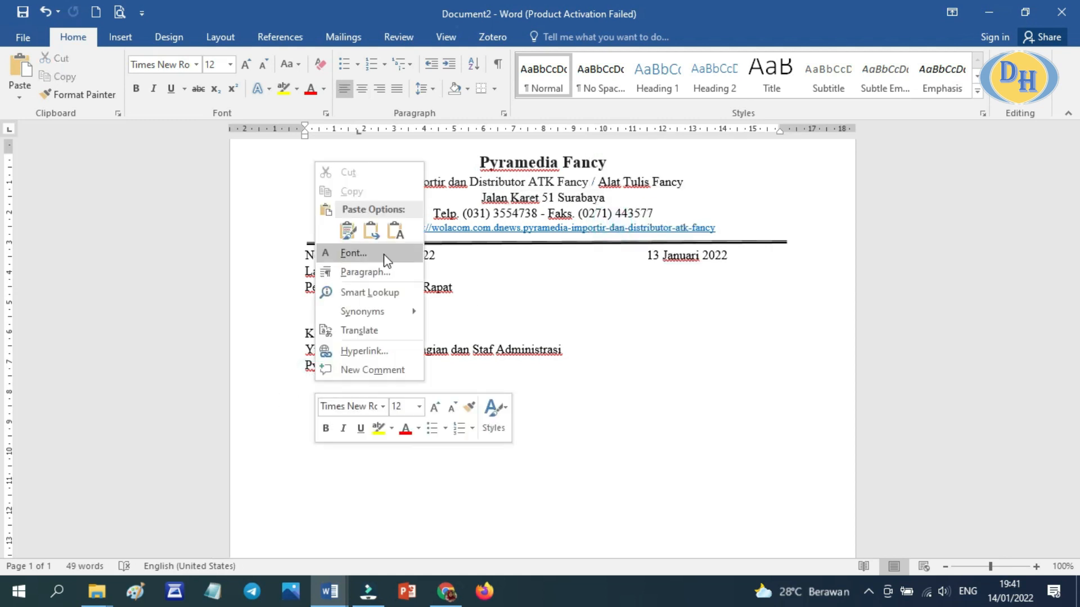
click(390, 232)
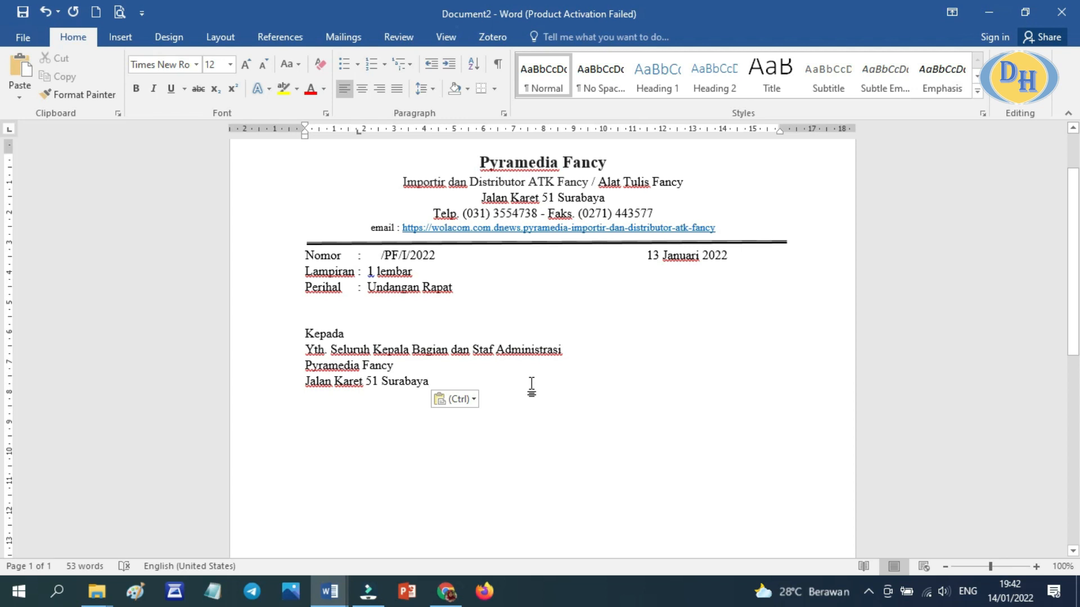
Leave two blank lines below the recipient address, enter the salutation "Dengan hormat," and start a new line after it
key(Return)
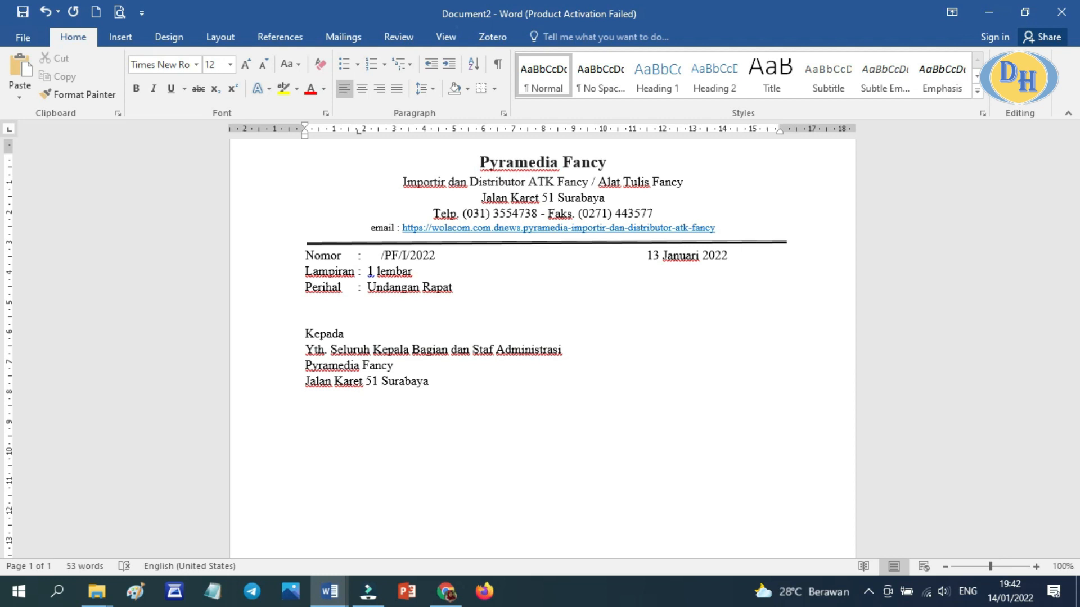
key(Return)
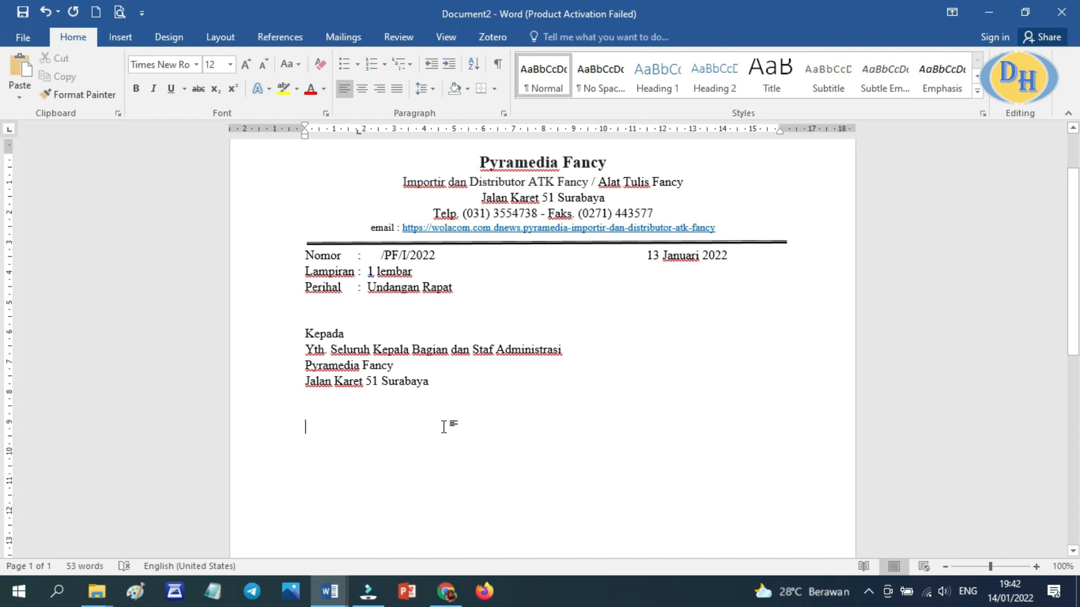
text(Dengan hormat)
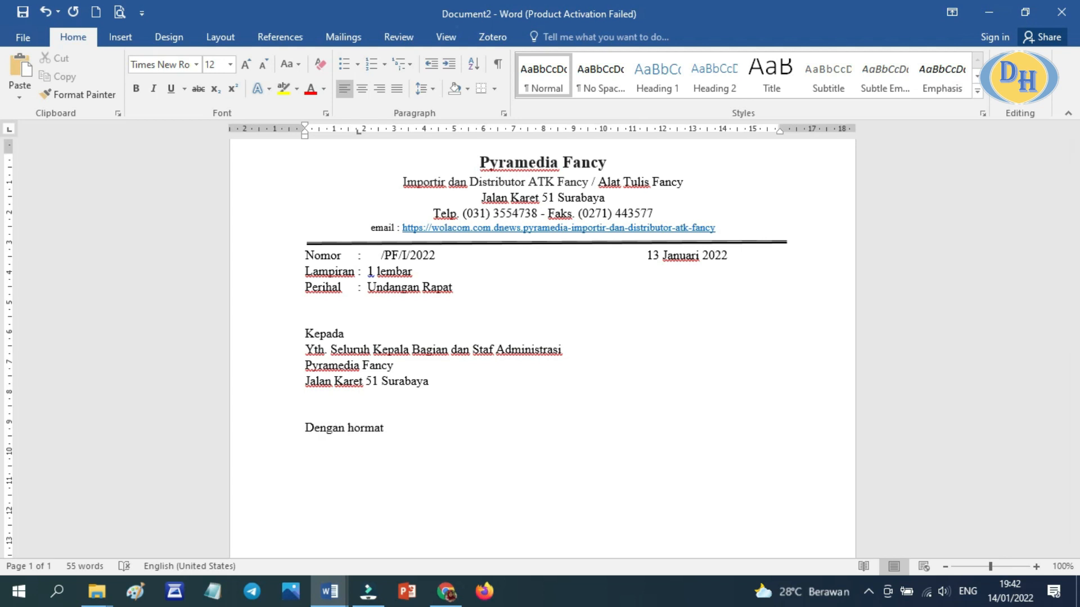
text(,)
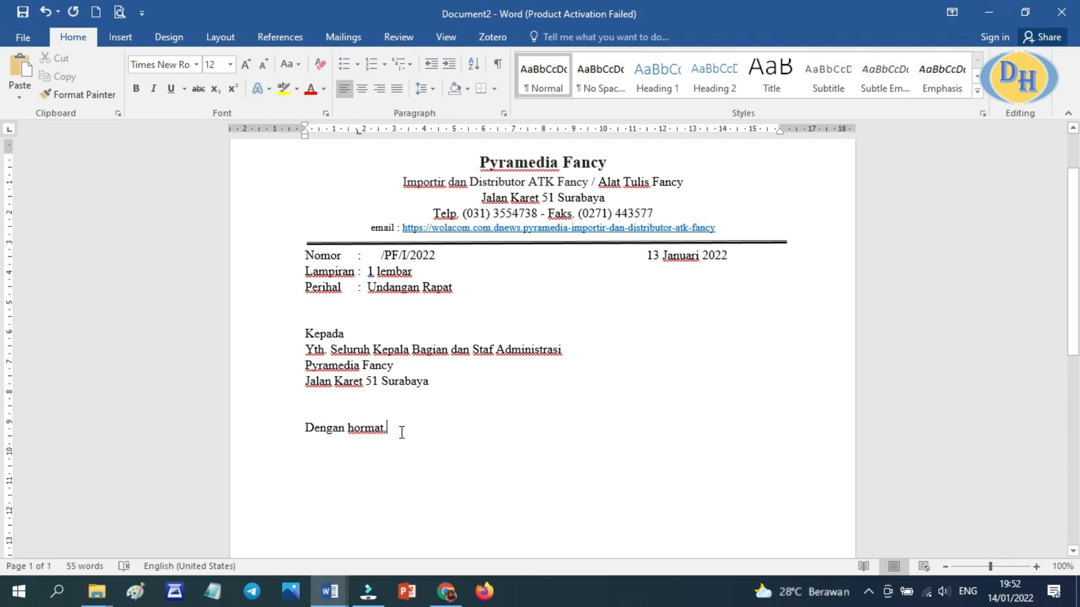
key(Return)
scroll(391, 447, down, 3)
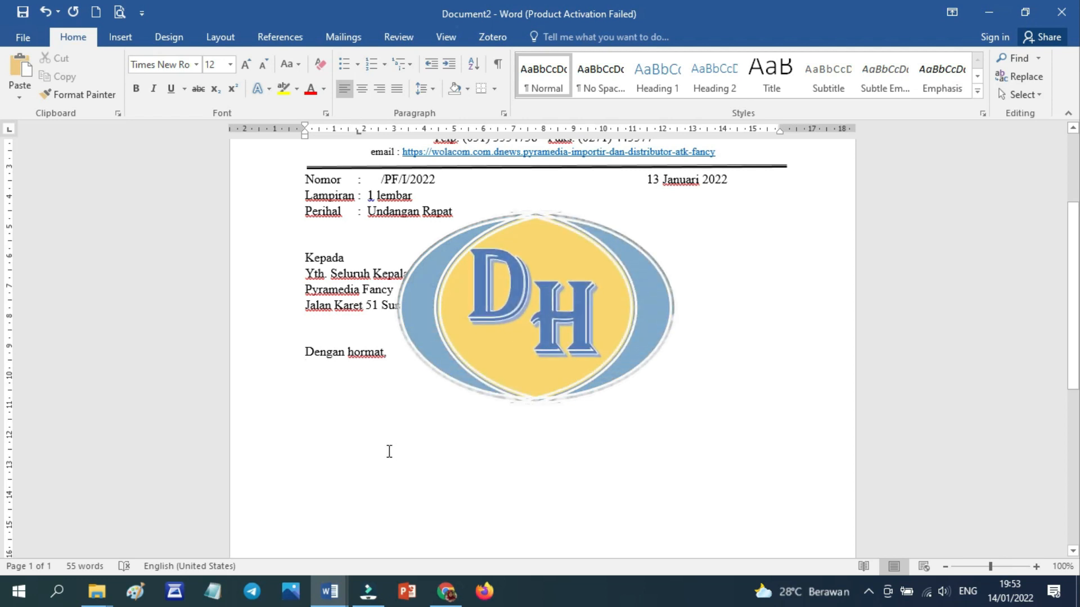
scroll(389, 452, up, 3)
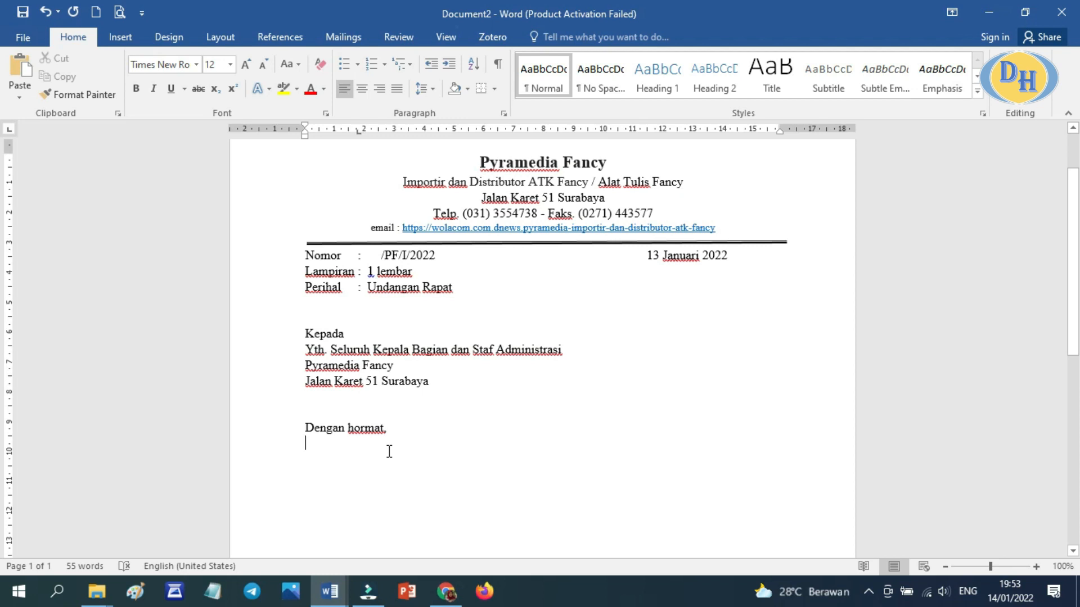
scroll(385, 450, down, 1)
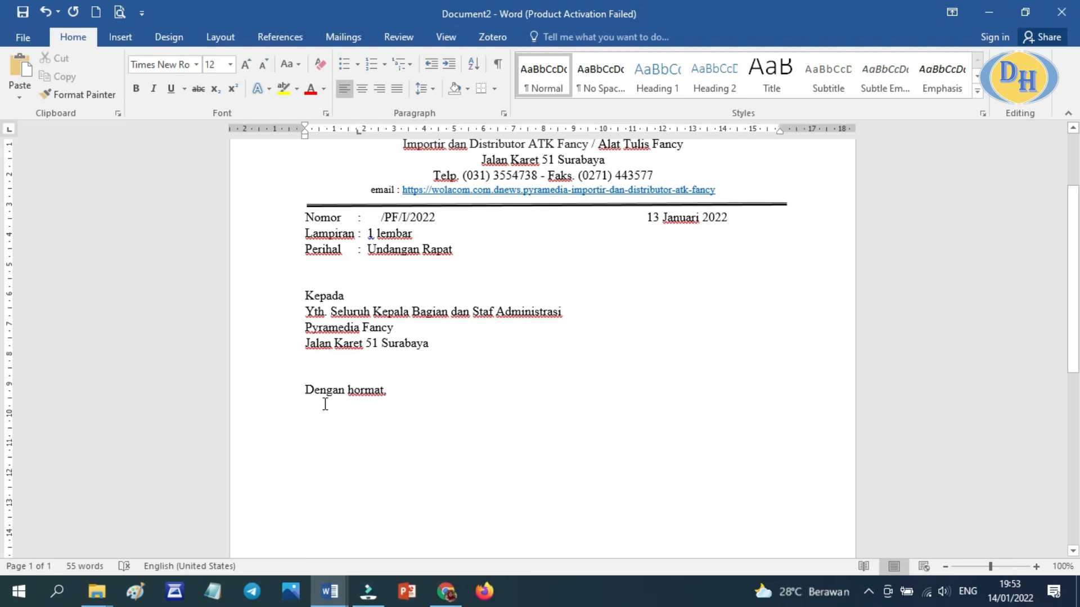
scroll(325, 405, down, 1)
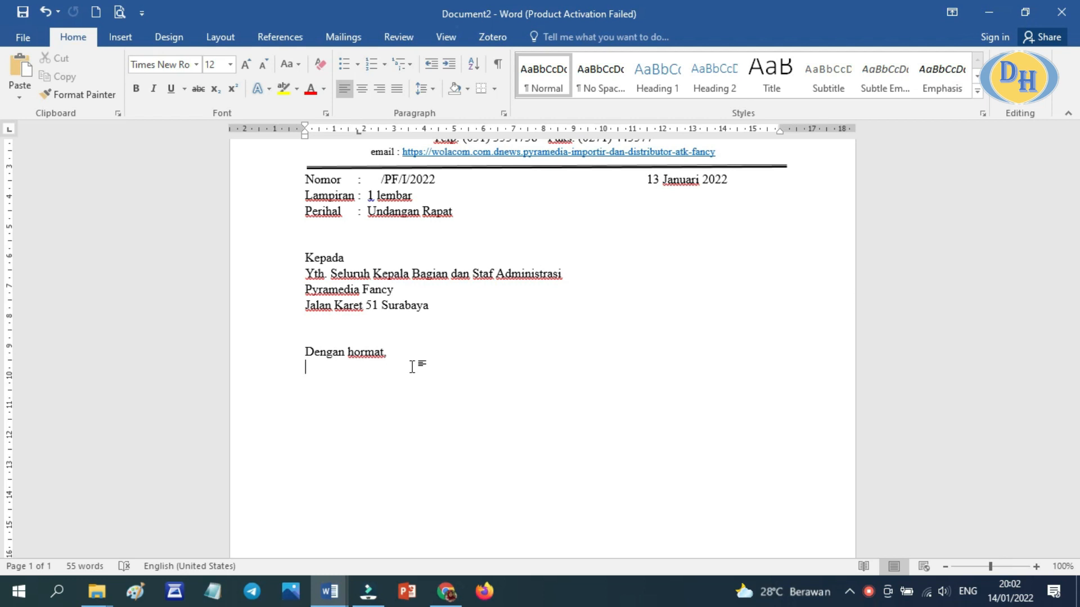
Begin the letter body with "Dengan ini kami mengundang Saudara pada acara" and switch to the UKK - Mengelola Pertemuan Rapat document
text(Dengan ini kami mengundang Saudara)
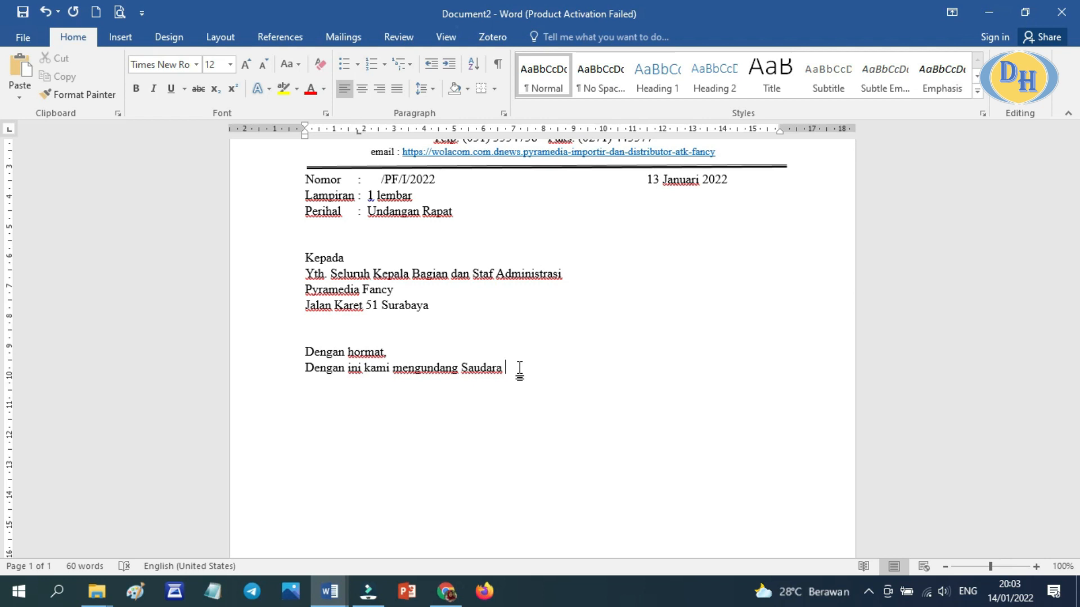
text(pada acara)
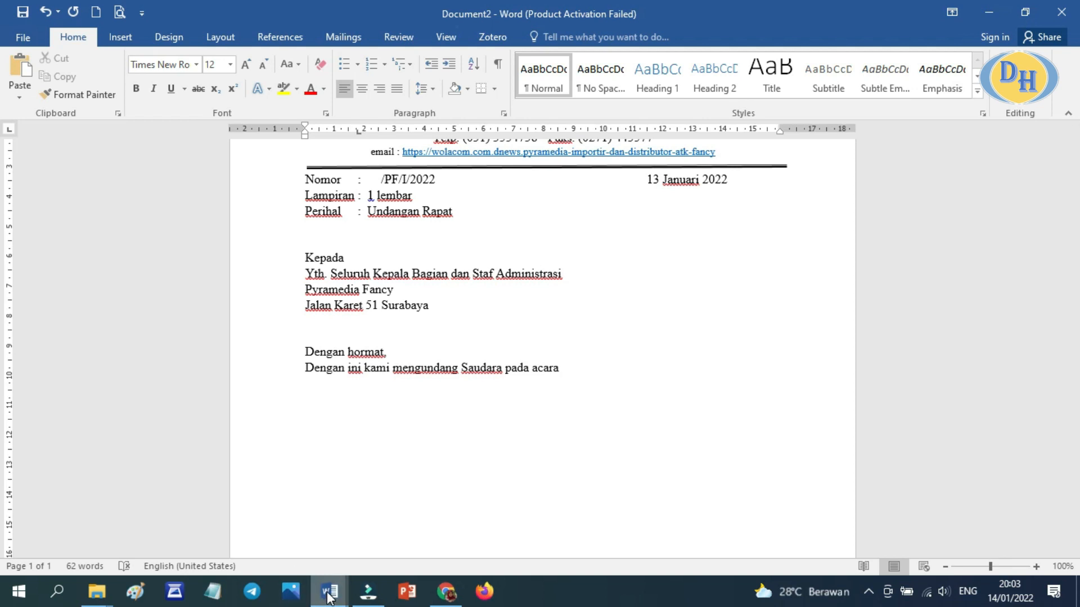
mouse_move(329, 596)
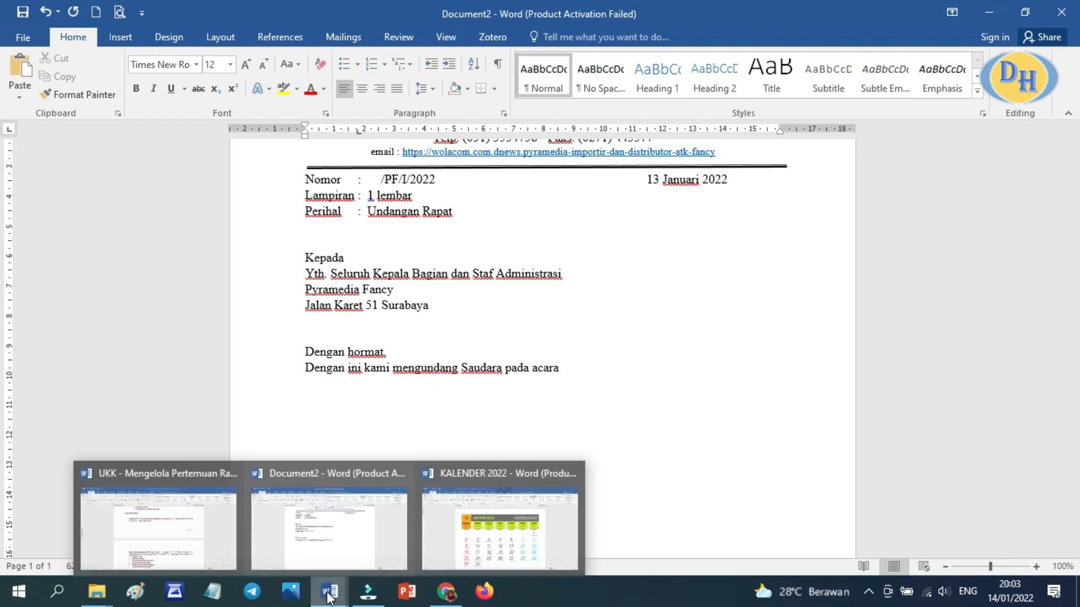
click(211, 549)
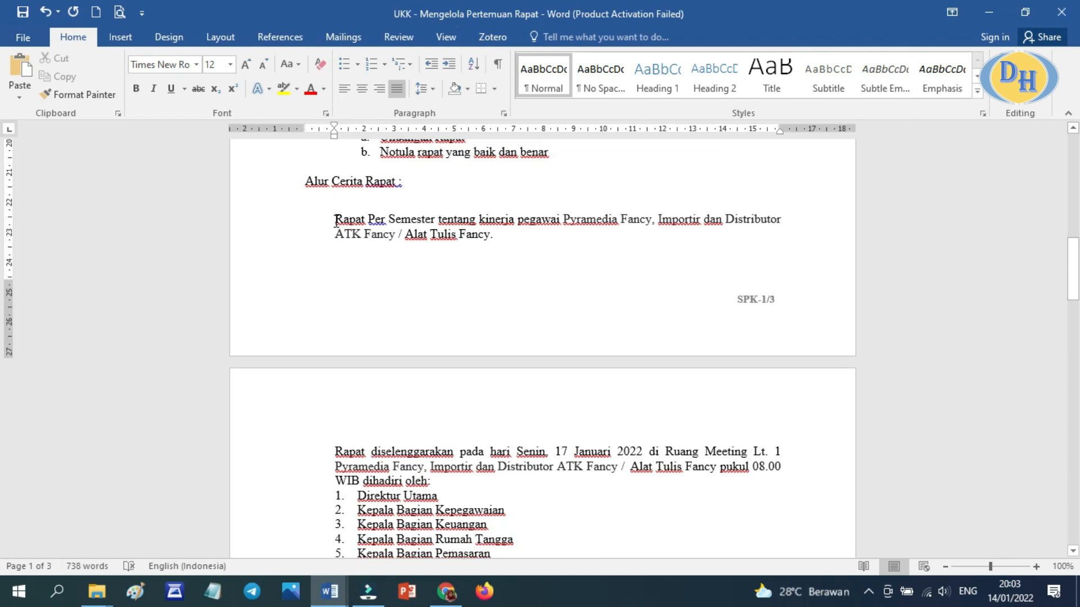
drag(336, 219, 513, 229)
right_click(479, 226)
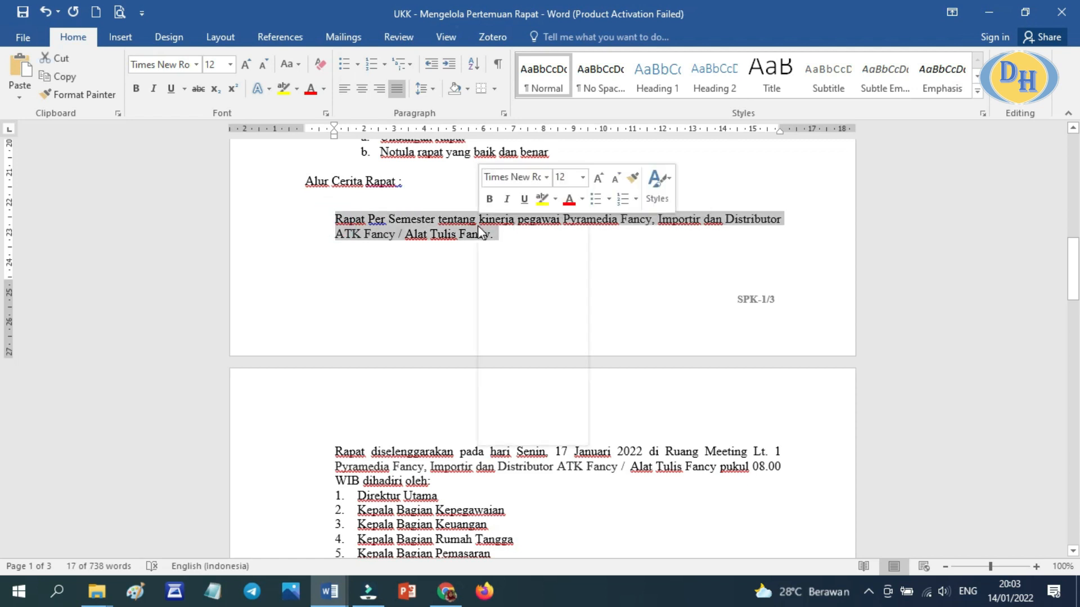
key(Escape)
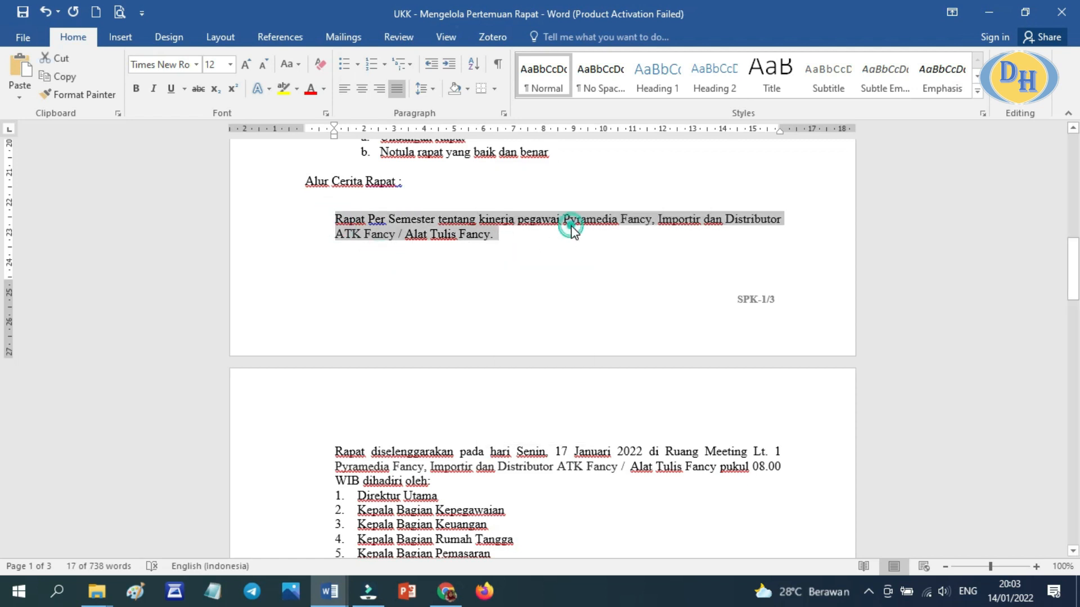
key(Right)
Copy "Rapat Per Semester tentang kinerja pegawai Pyramedia Fancy" from the task document and paste it as text only after "pada acara" in the letter
drag(334, 219, 633, 222)
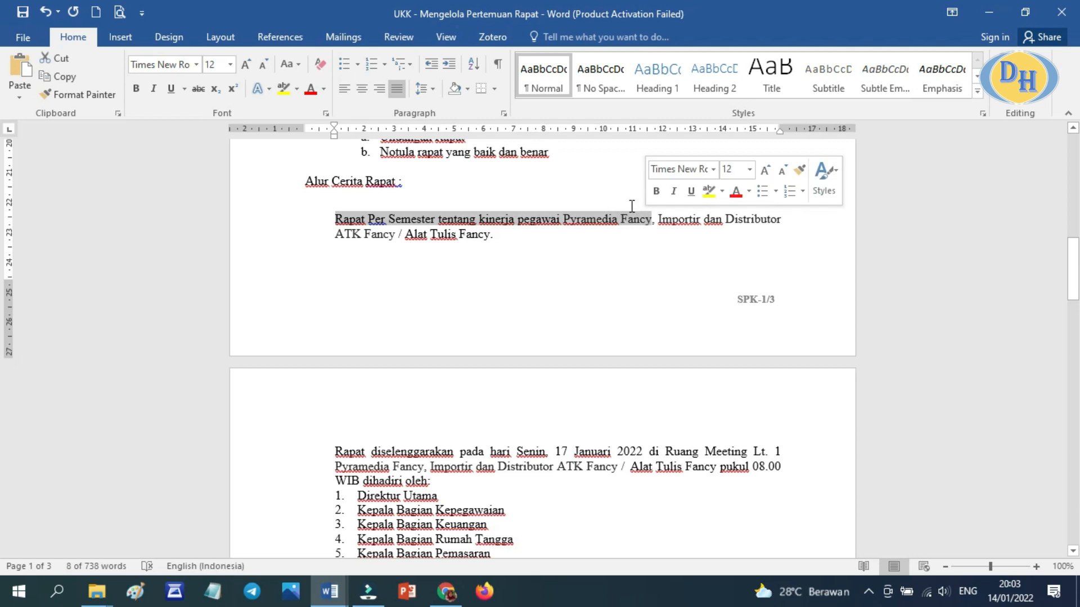
right_click(622, 219)
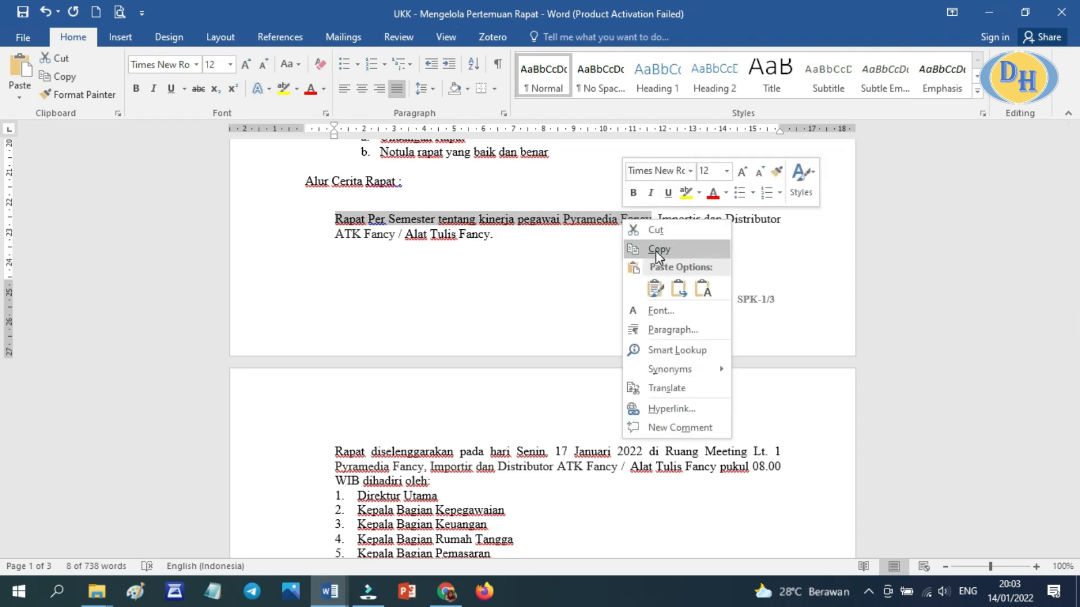
click(655, 251)
click(330, 591)
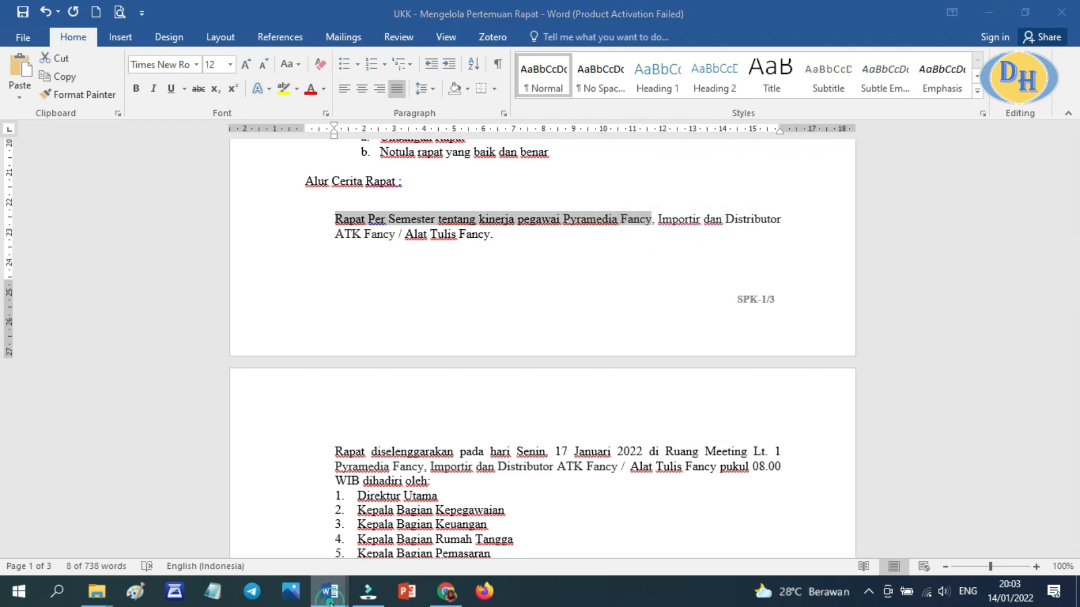
click(380, 551)
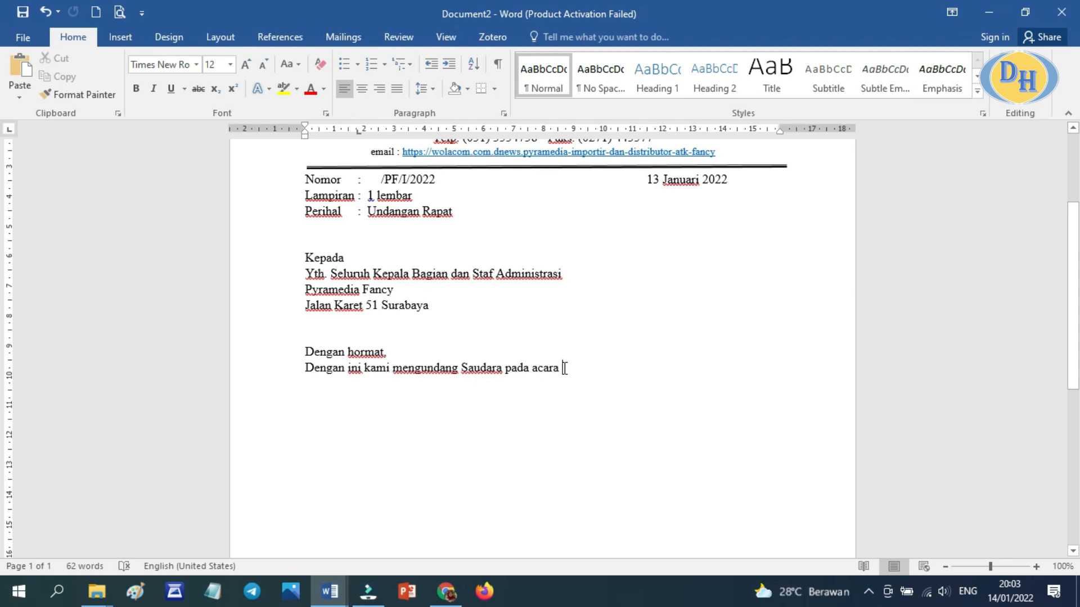
right_click(564, 368)
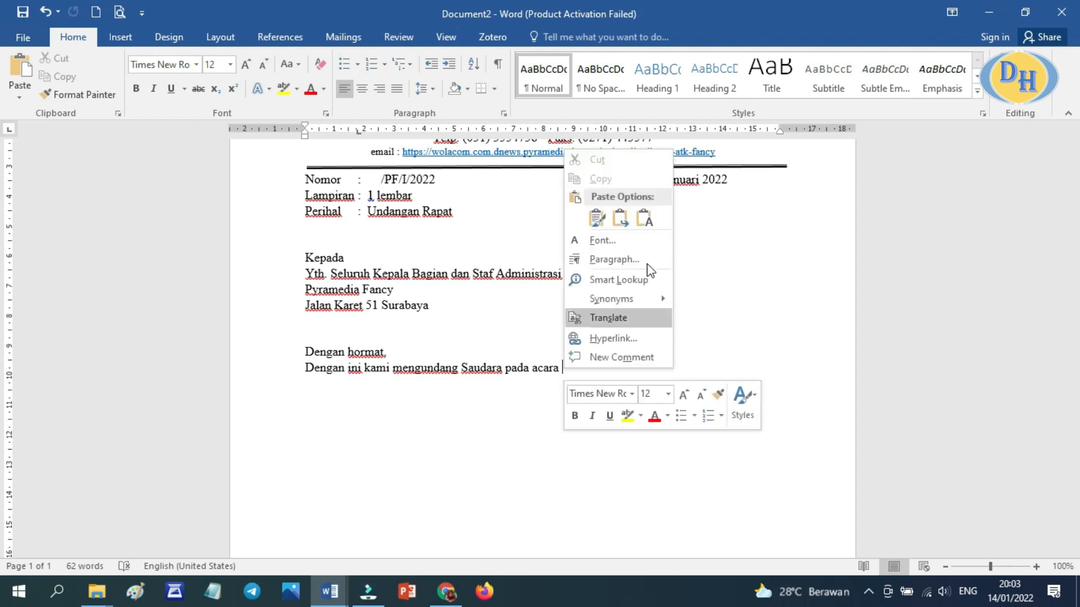
click(644, 219)
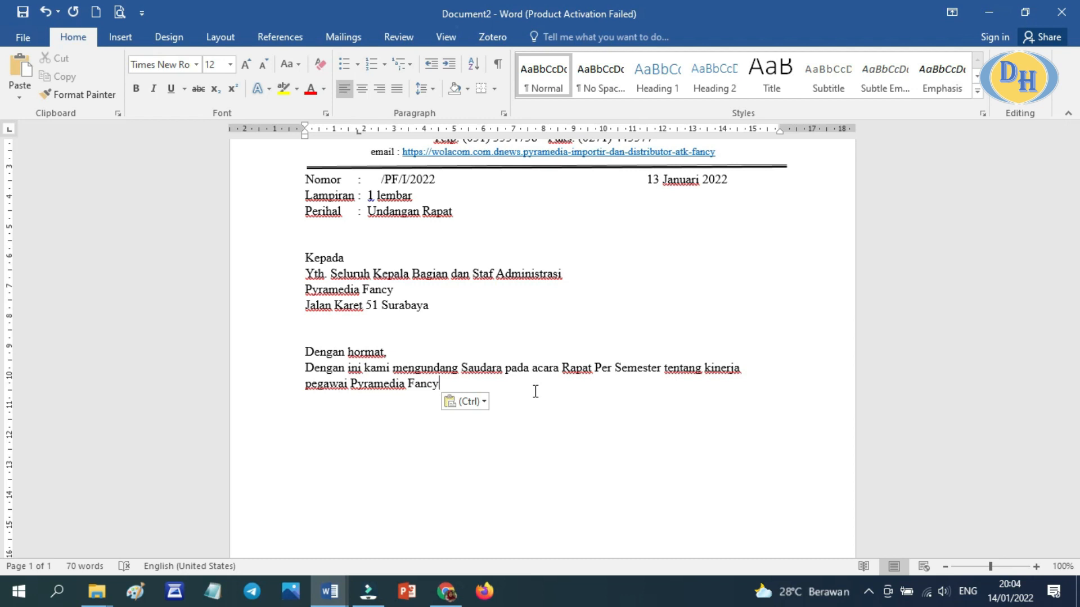
Continue the opening sentence with ", yang akan diselenggarakan pada :" and start a new line below it
text(,)
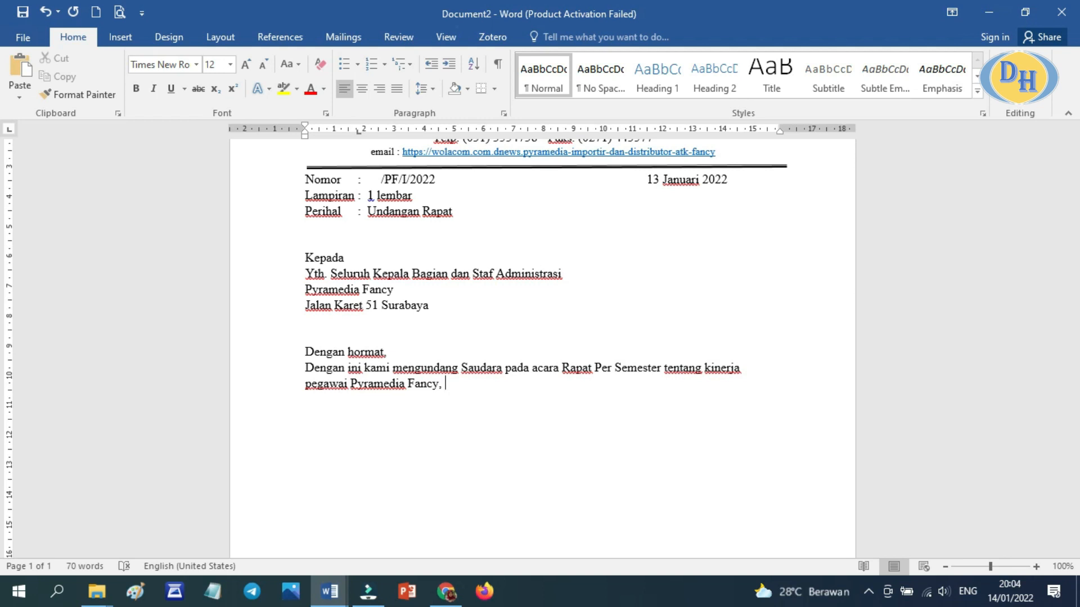
text(yang akan diselenggarakan pada)
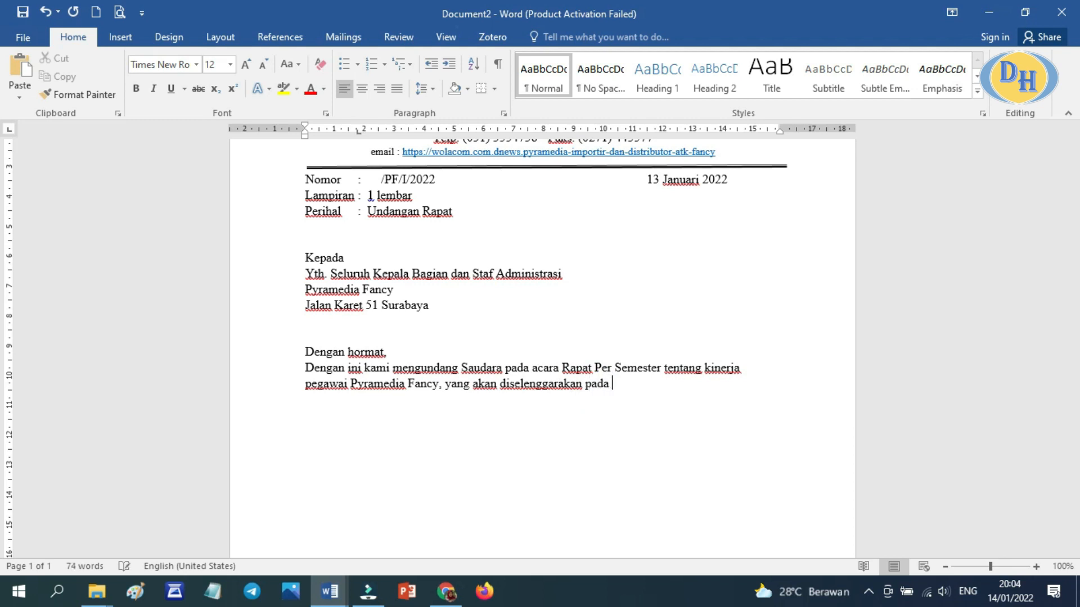
text( :)
key(Return)
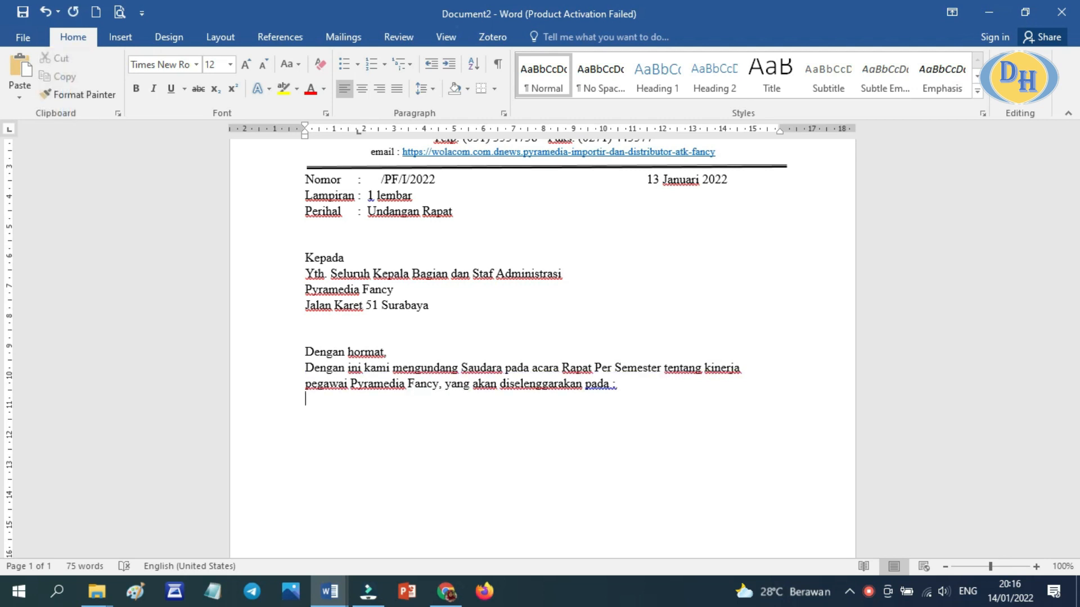
Add the label "Hari/tanggal", move the line's tab stop to about 3.25 cm, and place a colon at that stop
text(ha)
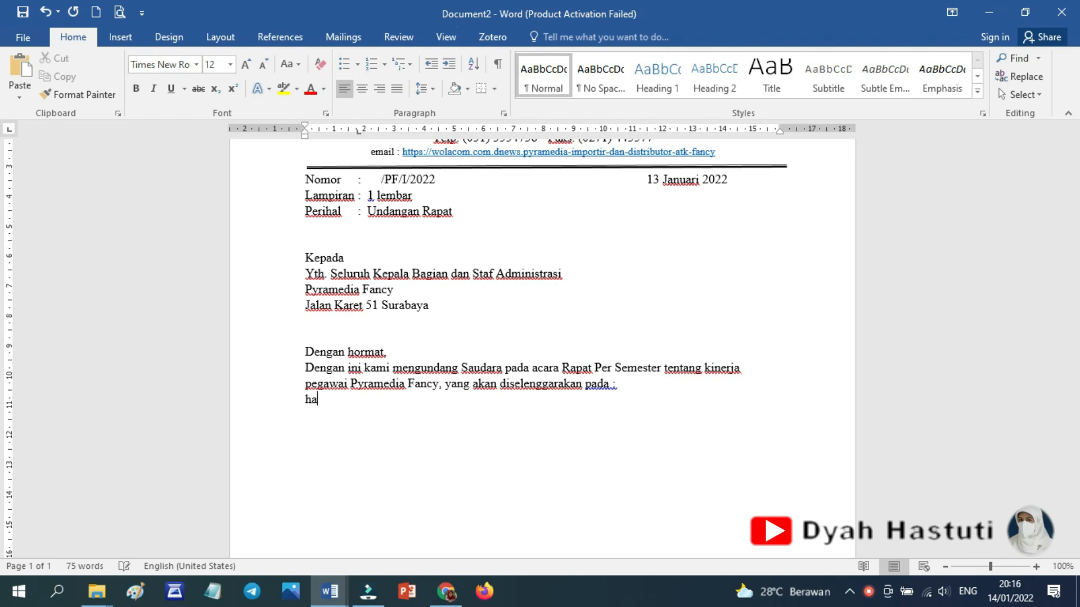
text(ri/tanggal)
click(359, 134)
drag(360, 135, 401, 136)
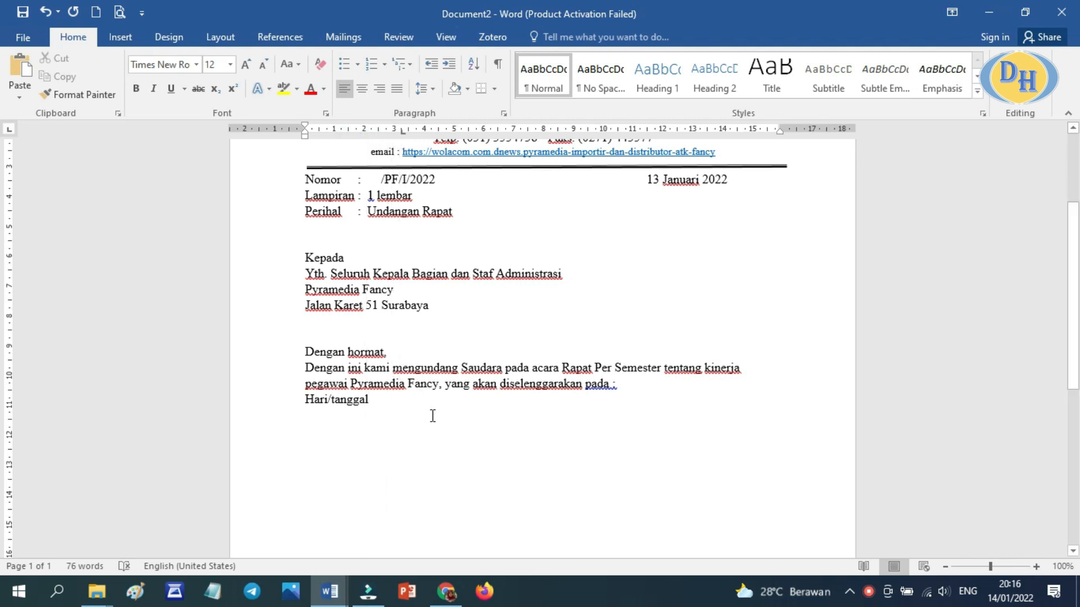
key(Tab)
text(:)
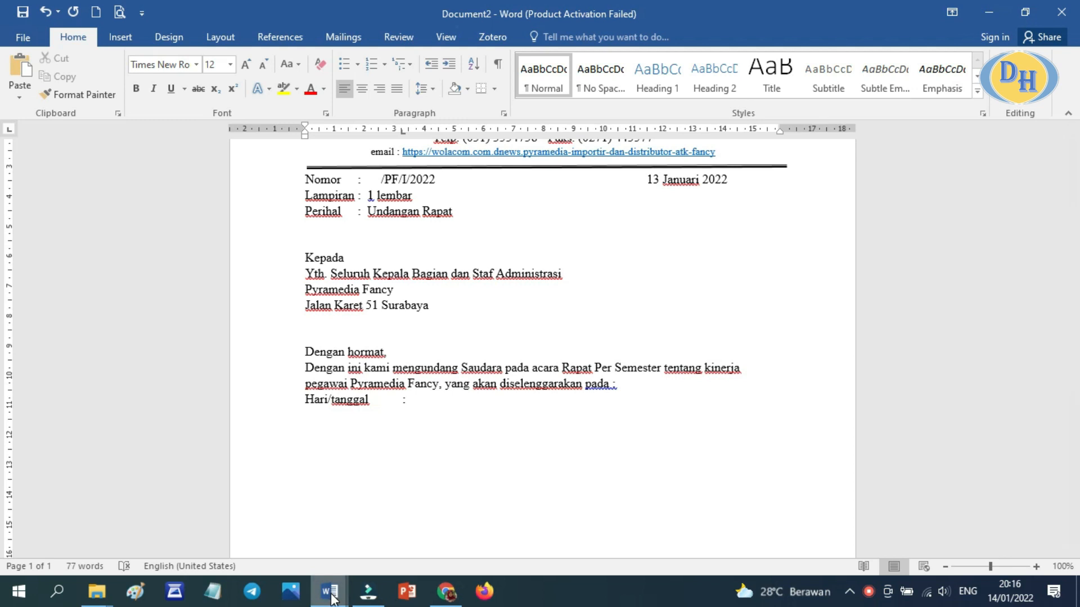
Copy the meeting date "Senin, 17 Januari 2022" from the task document and paste it as text only after the Hari/tanggal colon
mouse_move(332, 598)
click(203, 540)
scroll(512, 436, down, 1)
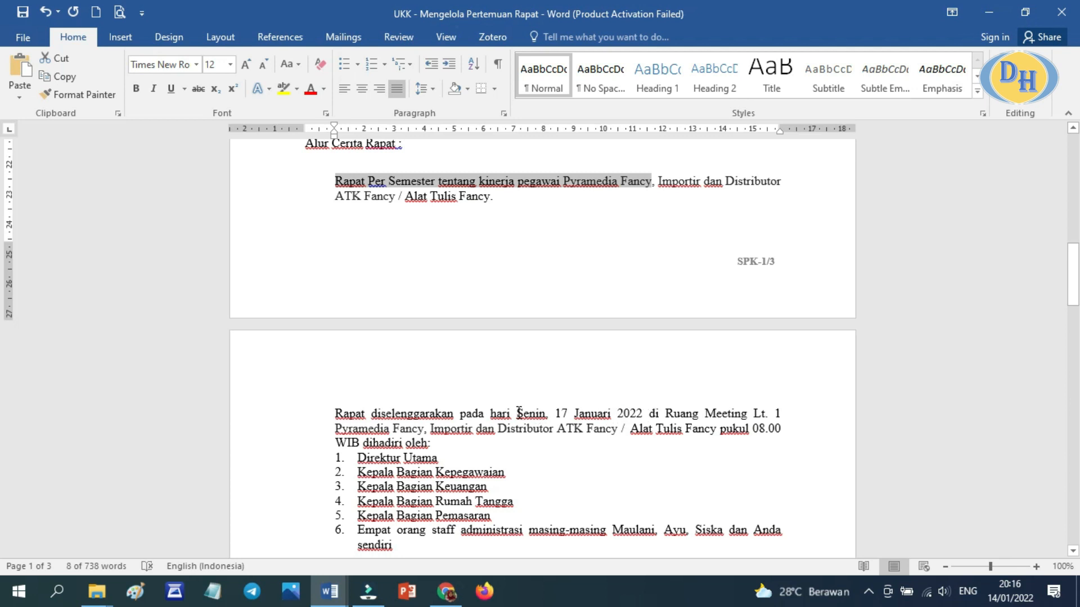
drag(517, 412, 631, 416)
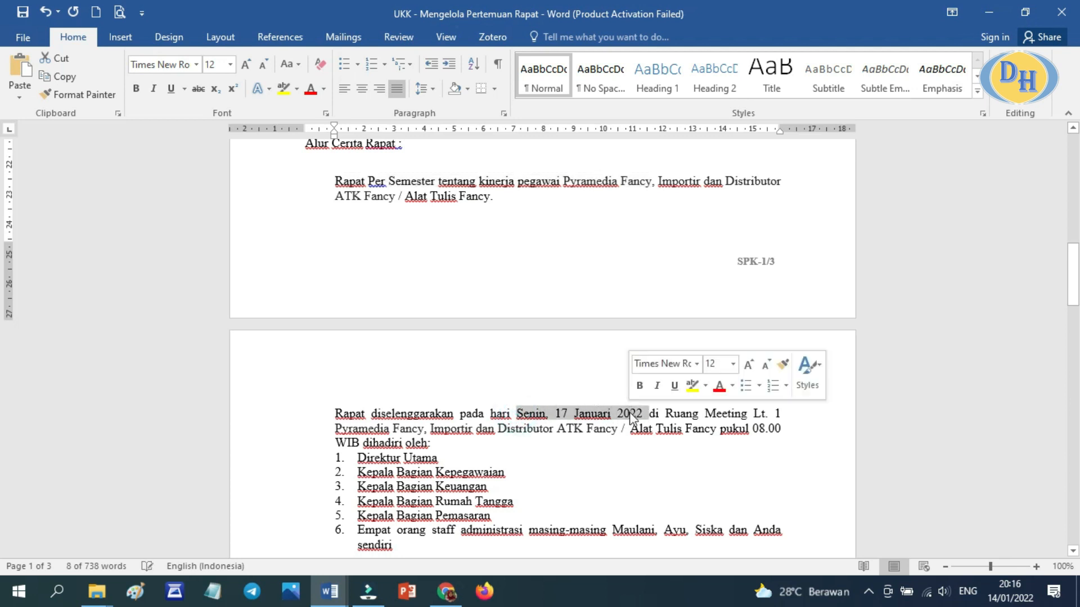
right_click(631, 416)
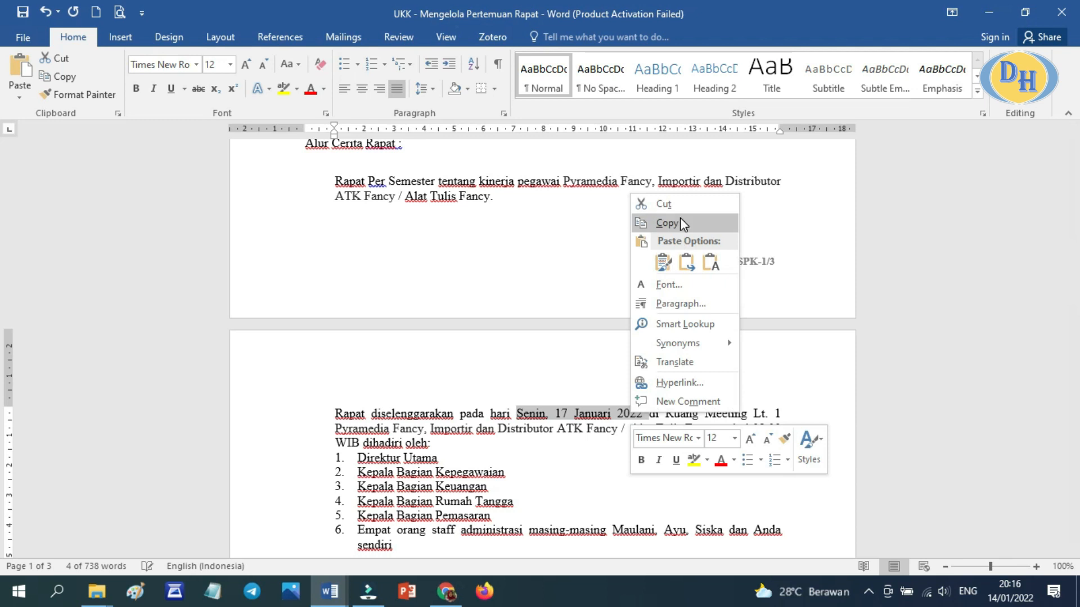
click(668, 222)
click(329, 591)
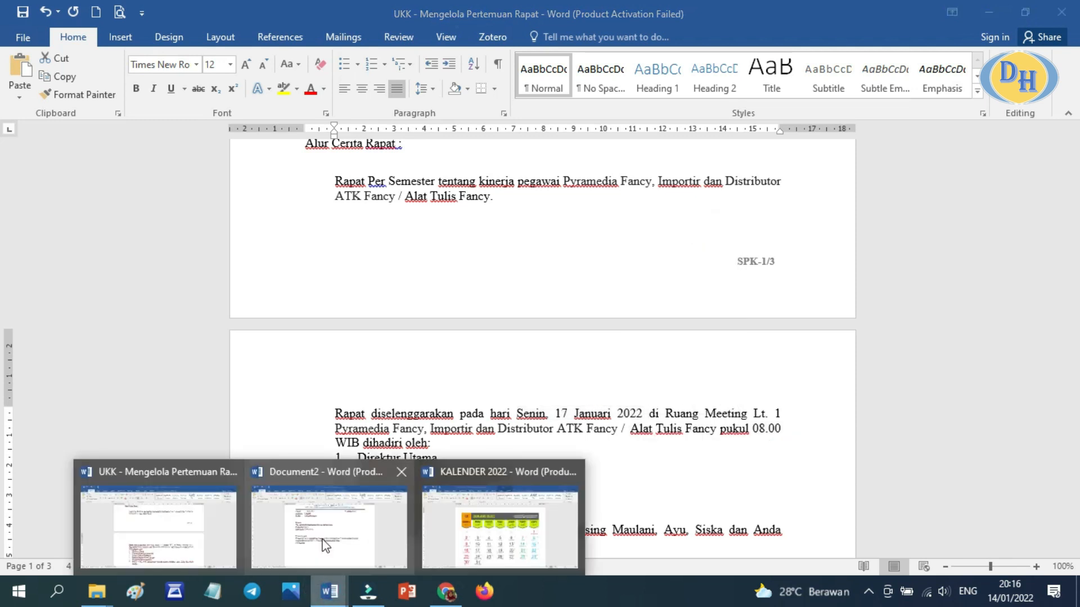
click(325, 545)
right_click(451, 403)
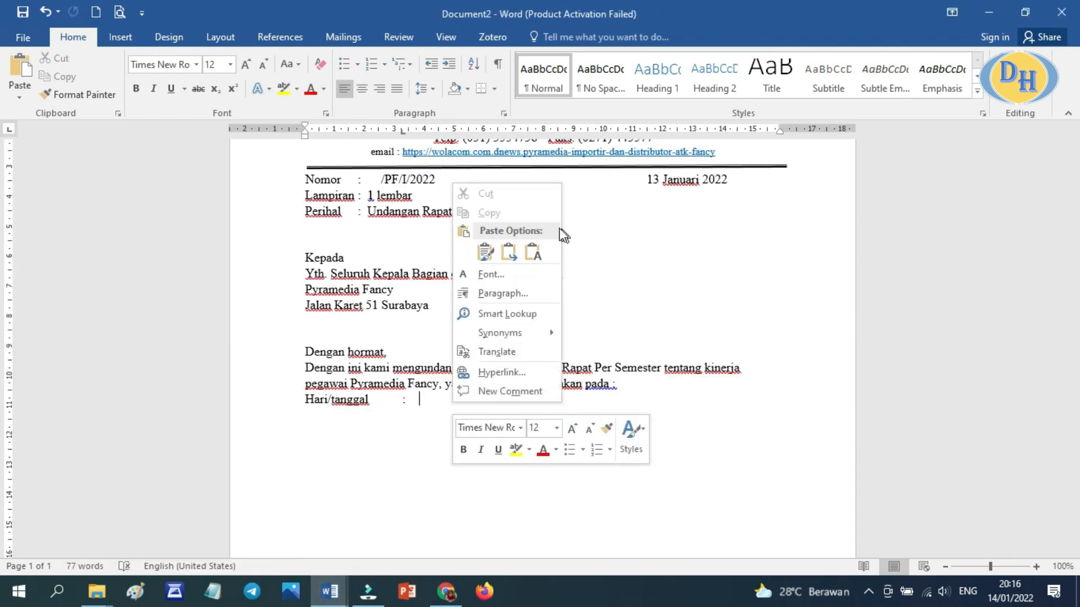
click(532, 252)
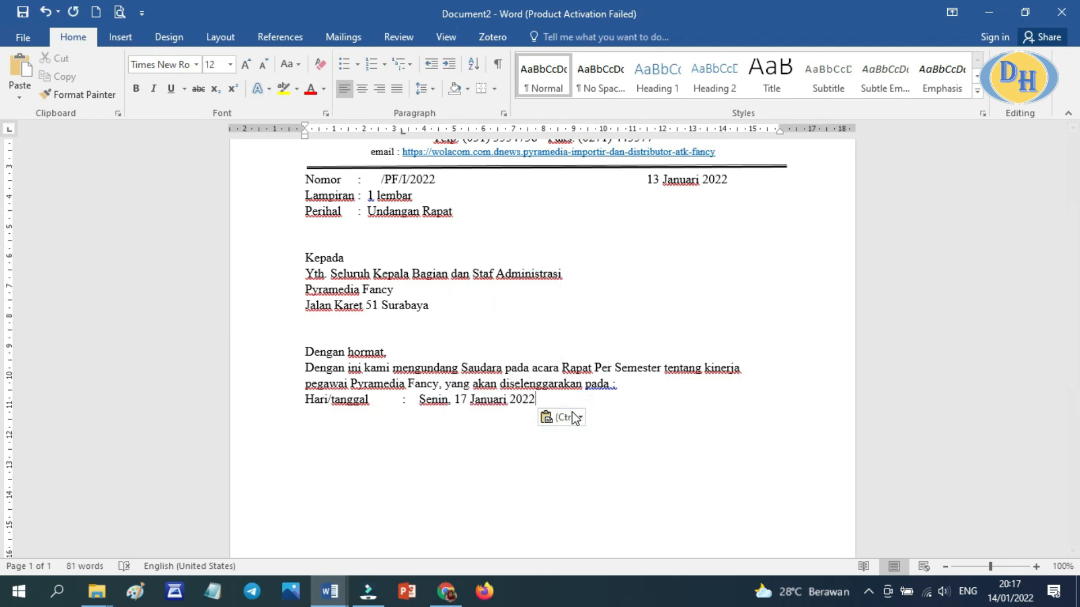
Add a new line labelled "Waktu" below Hari/tanggal, with its colon aligned at the tab stop
key(Return)
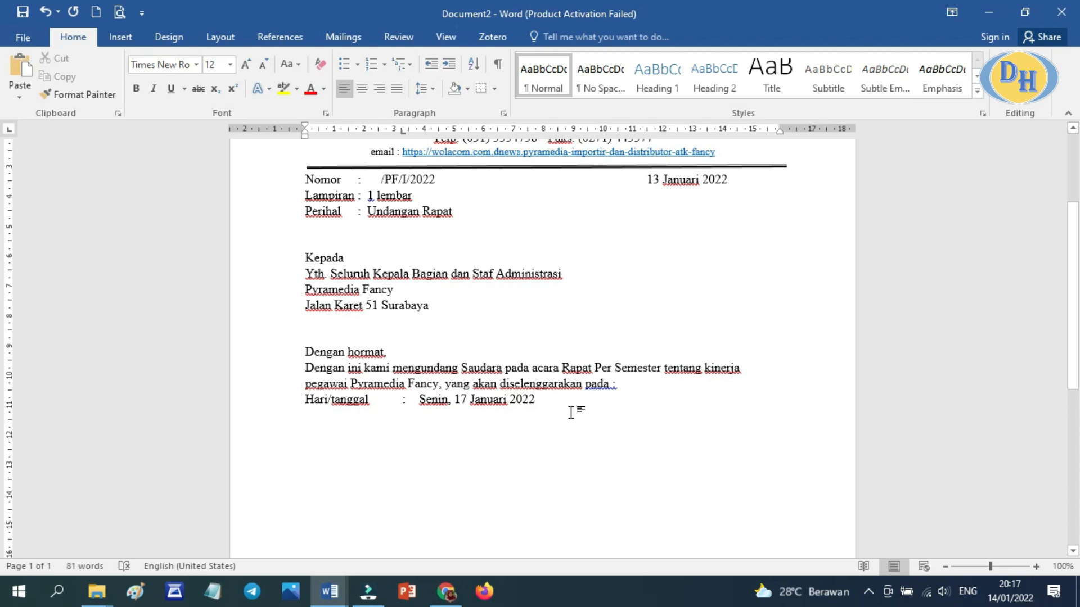
text(waktu)
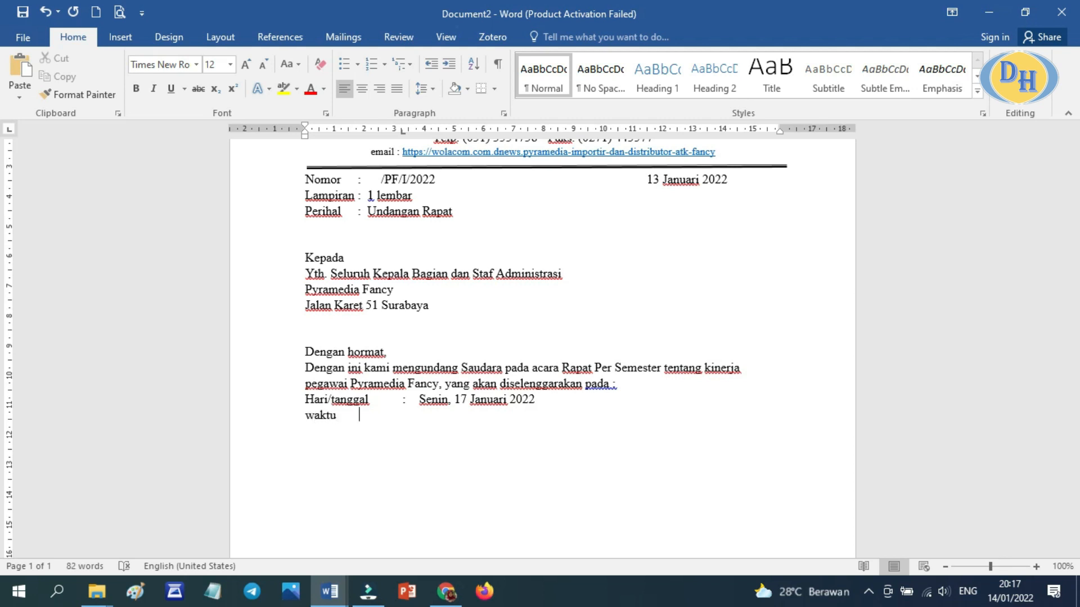
key(Tab)
text(:)
Copy the meeting time "08.00 WIB" from the task document and paste it as text only after the Waktu colon
click(325, 598)
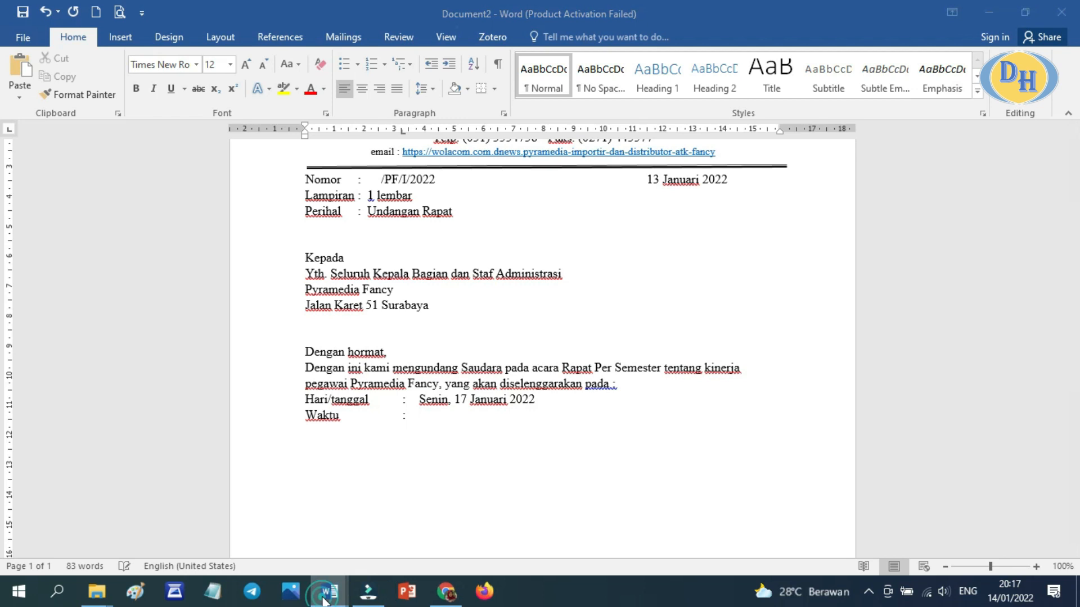
click(206, 550)
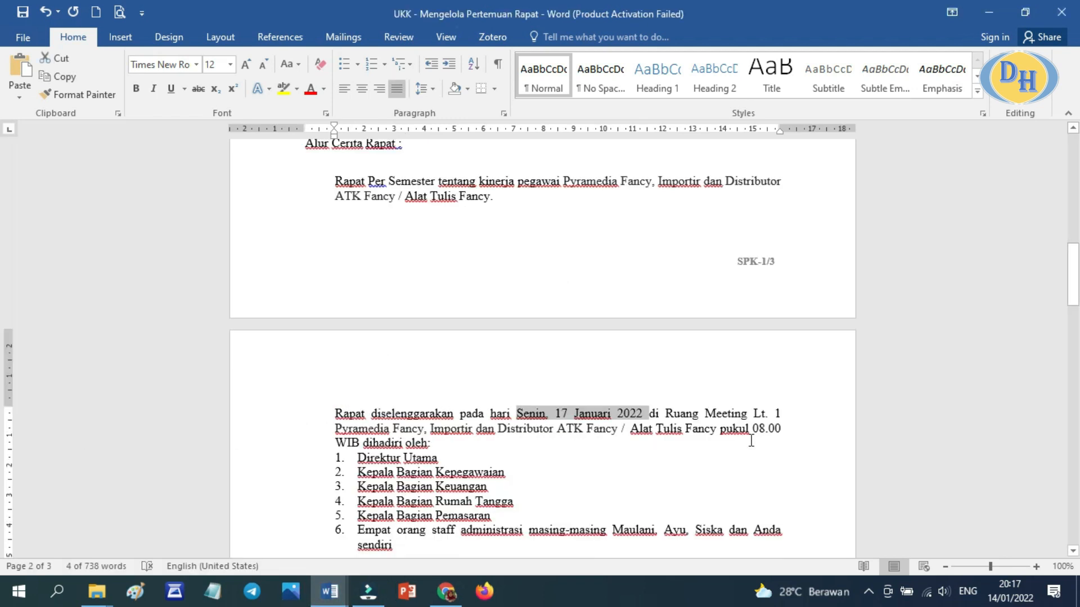
double_click(754, 429)
drag(725, 432, 357, 444)
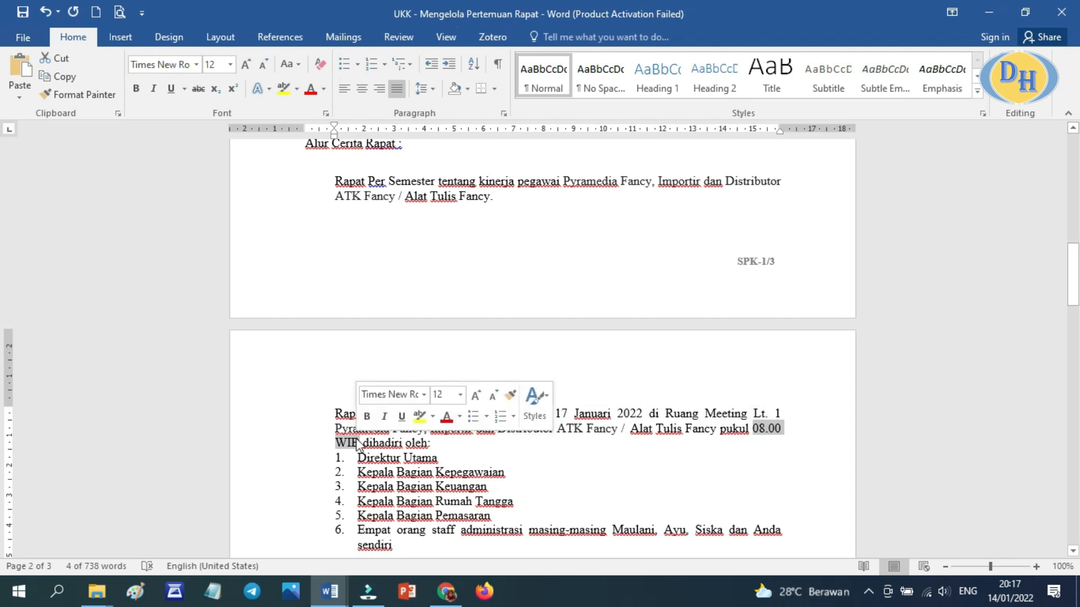
right_click(358, 444)
click(410, 241)
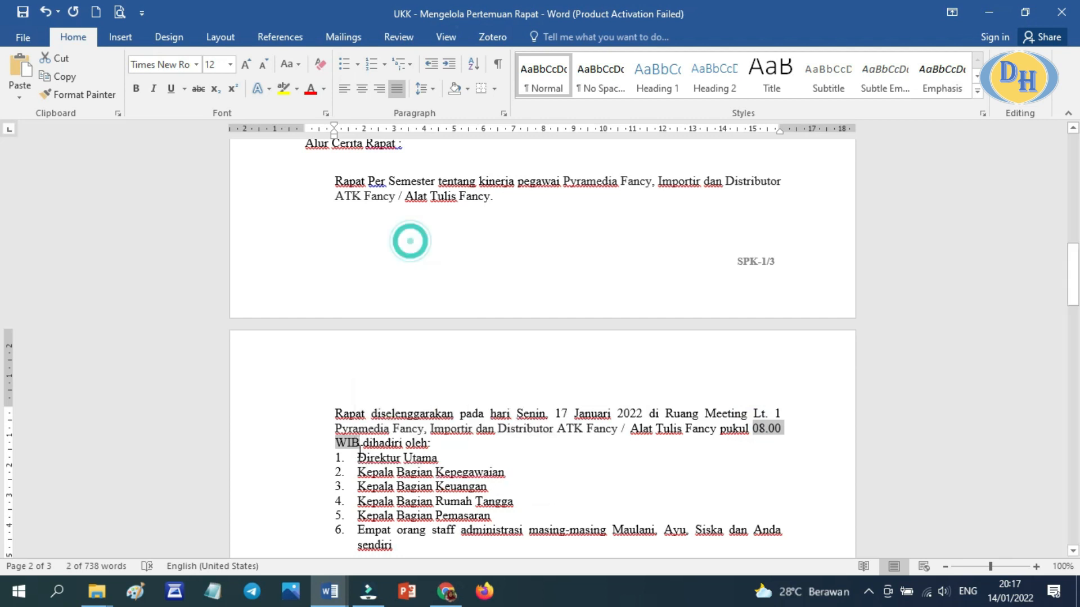
click(329, 590)
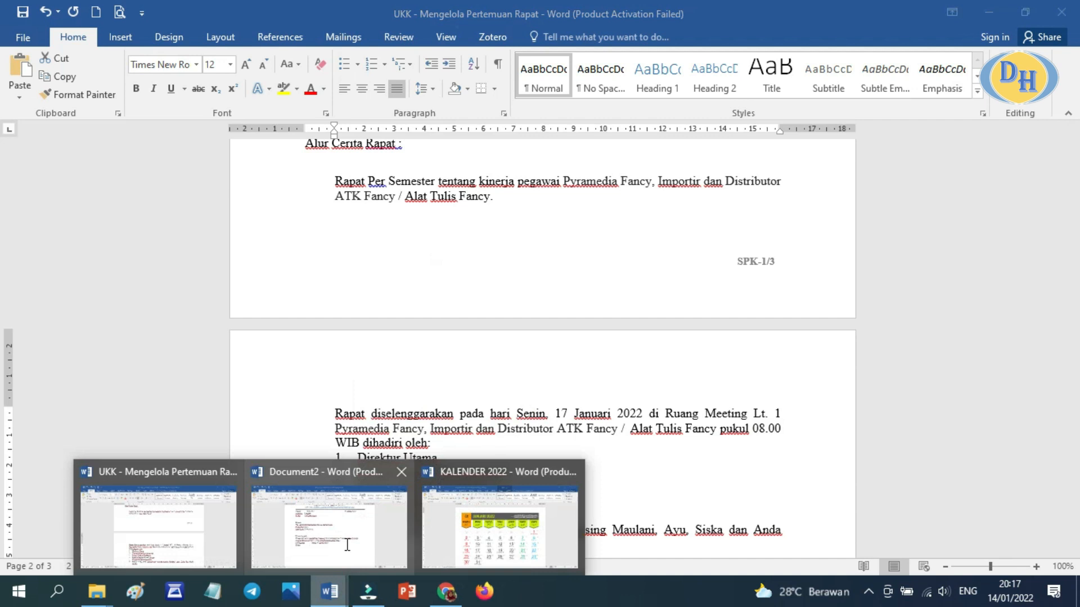
click(347, 545)
right_click(440, 418)
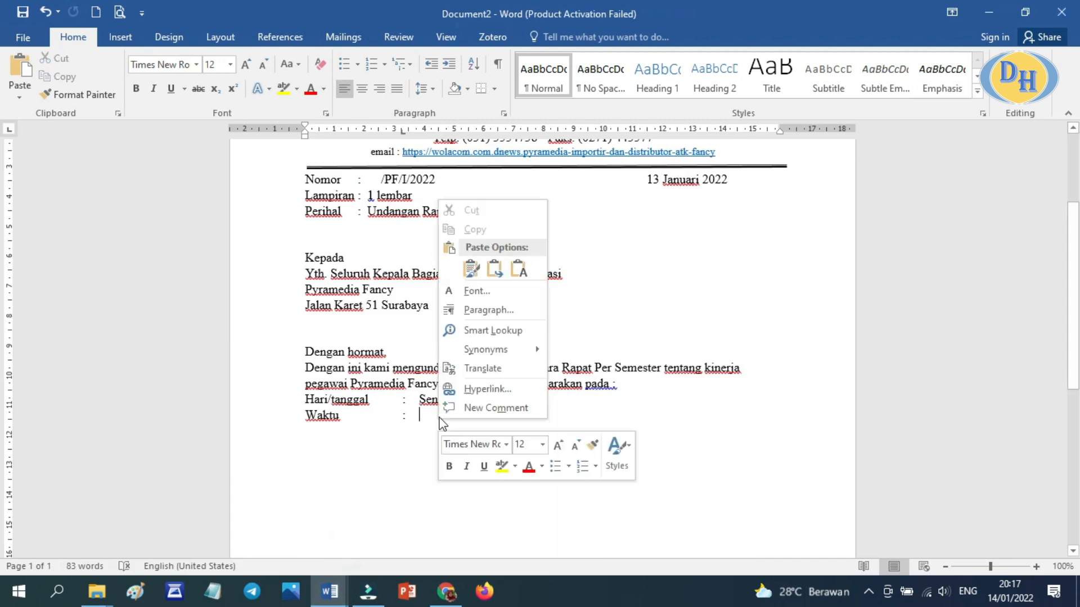
click(521, 271)
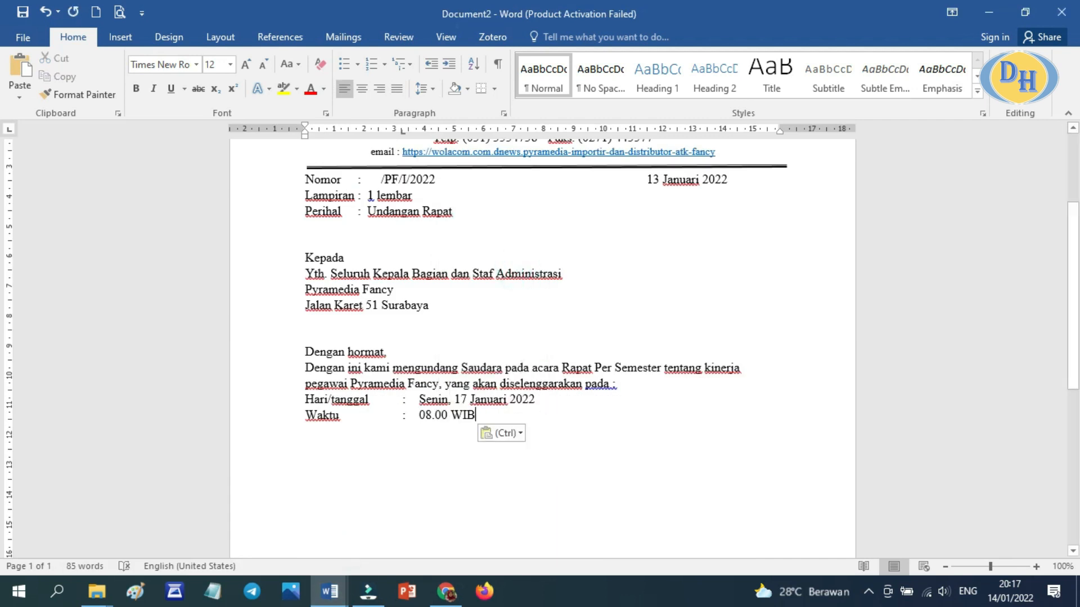
Add a "Tempat" line below Waktu and paste the meeting place from the task document as text only after its aligned colon
key(Return)
text(tempa)
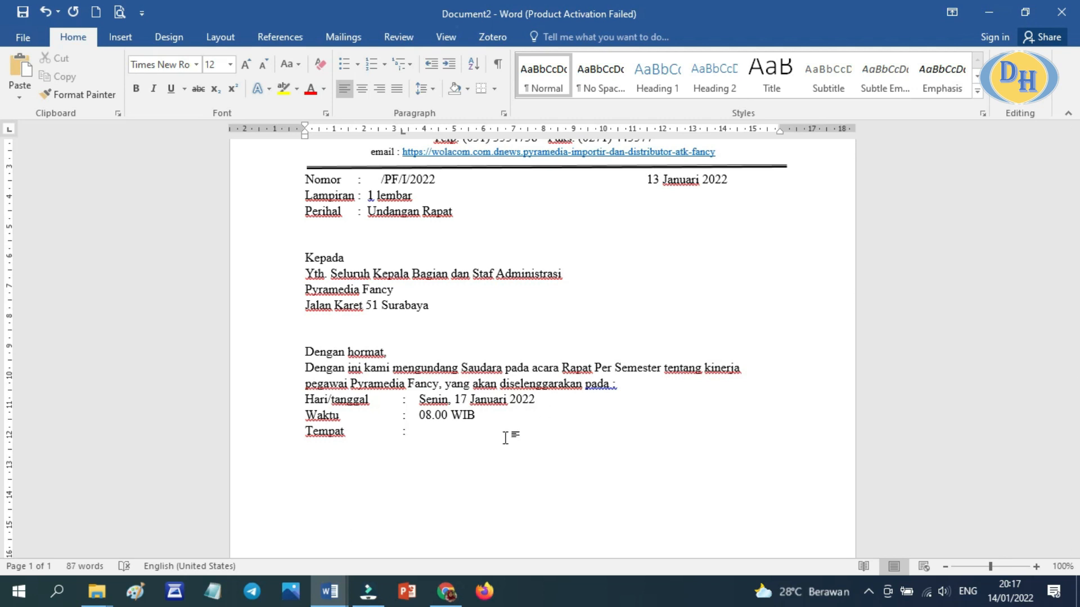
click(329, 591)
click(163, 526)
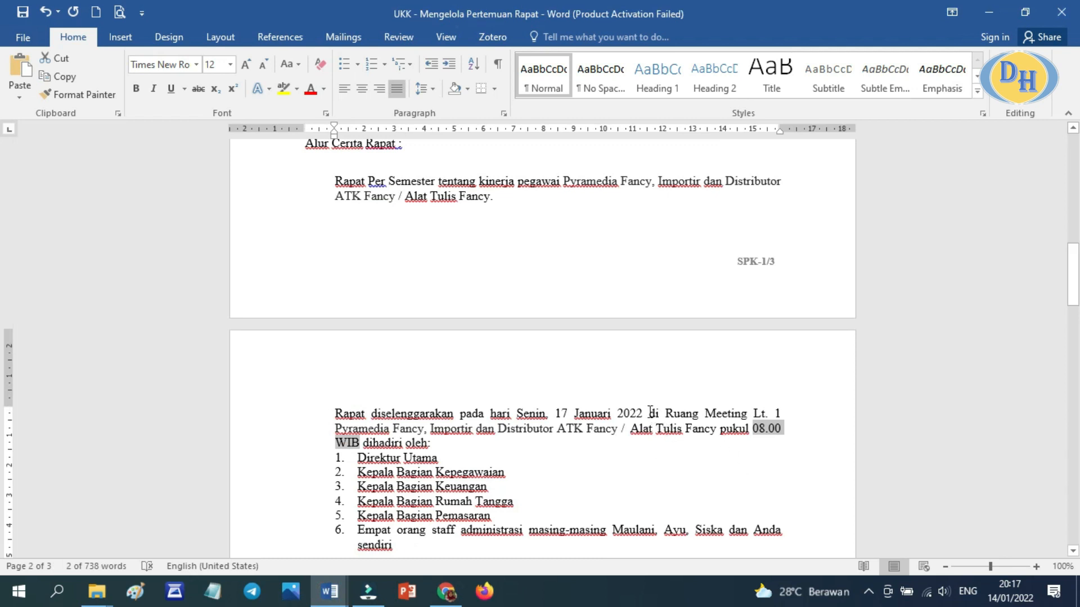
drag(650, 414, 709, 433)
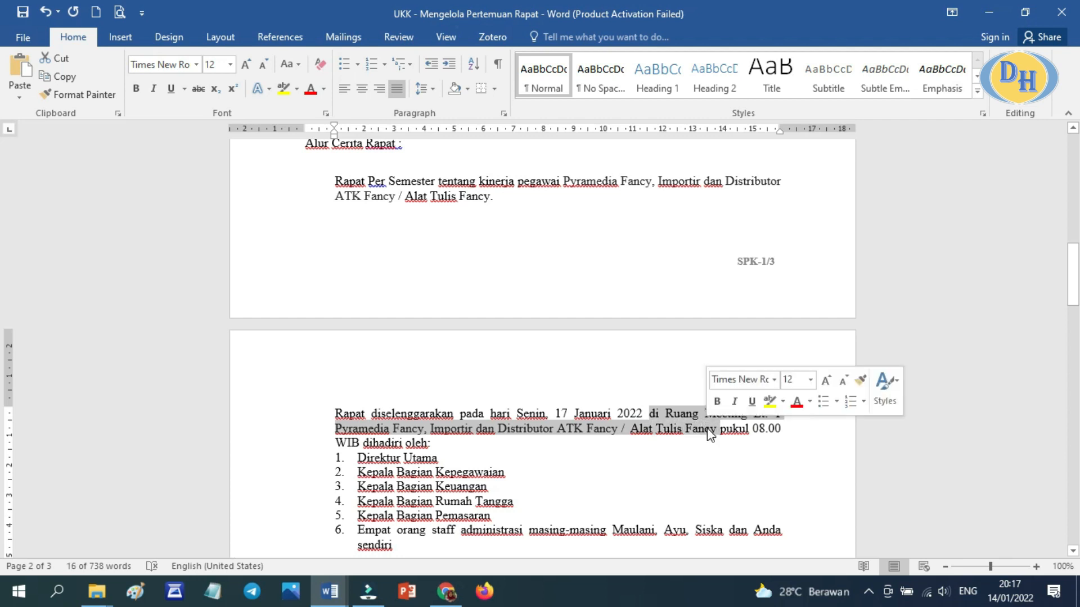
right_click(709, 433)
click(754, 243)
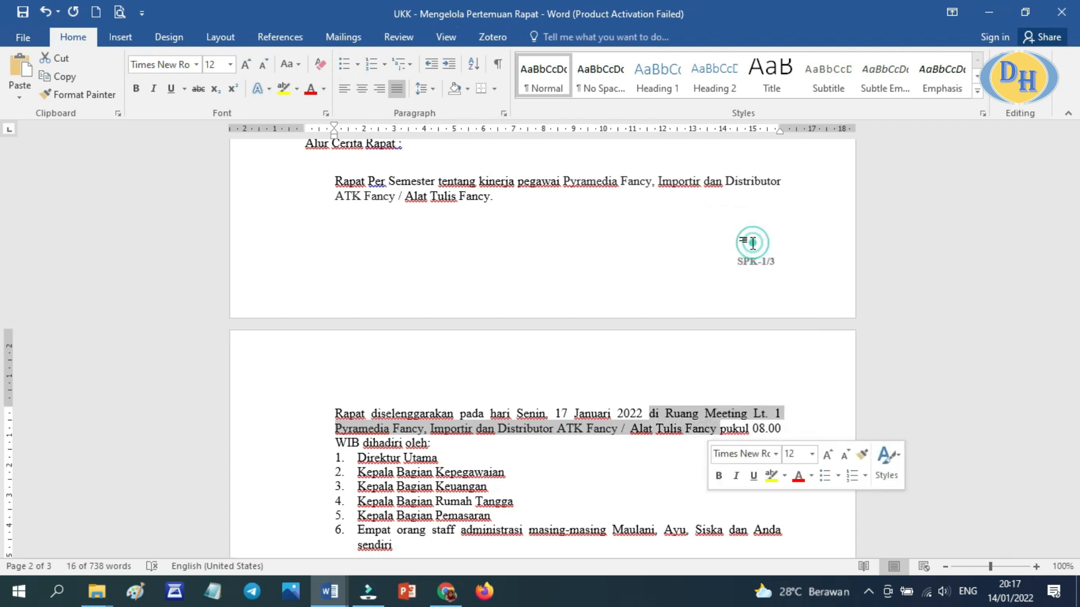
click(329, 591)
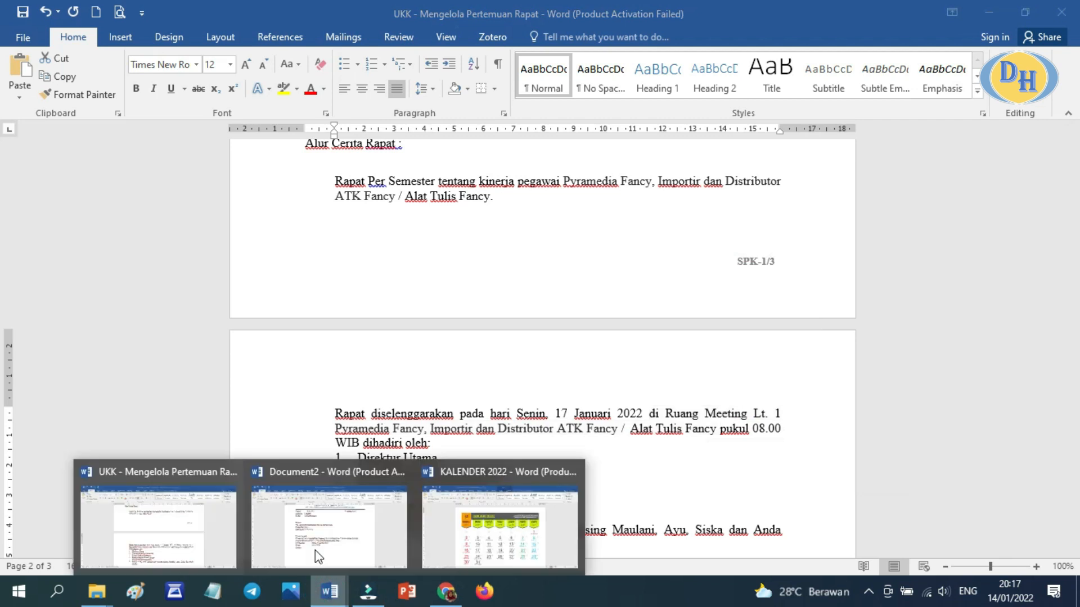
click(315, 550)
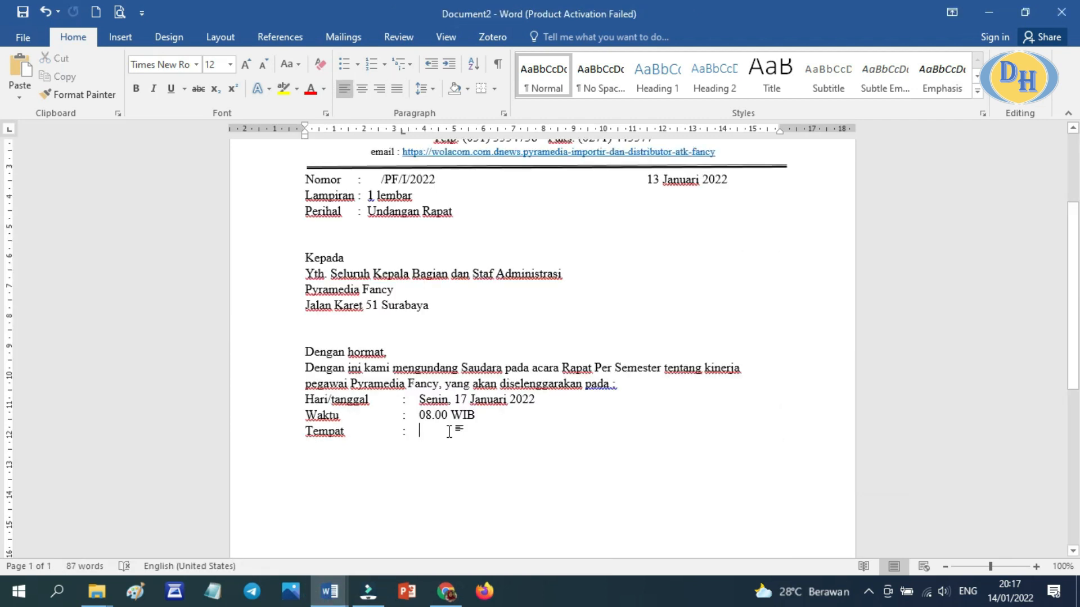
right_click(449, 432)
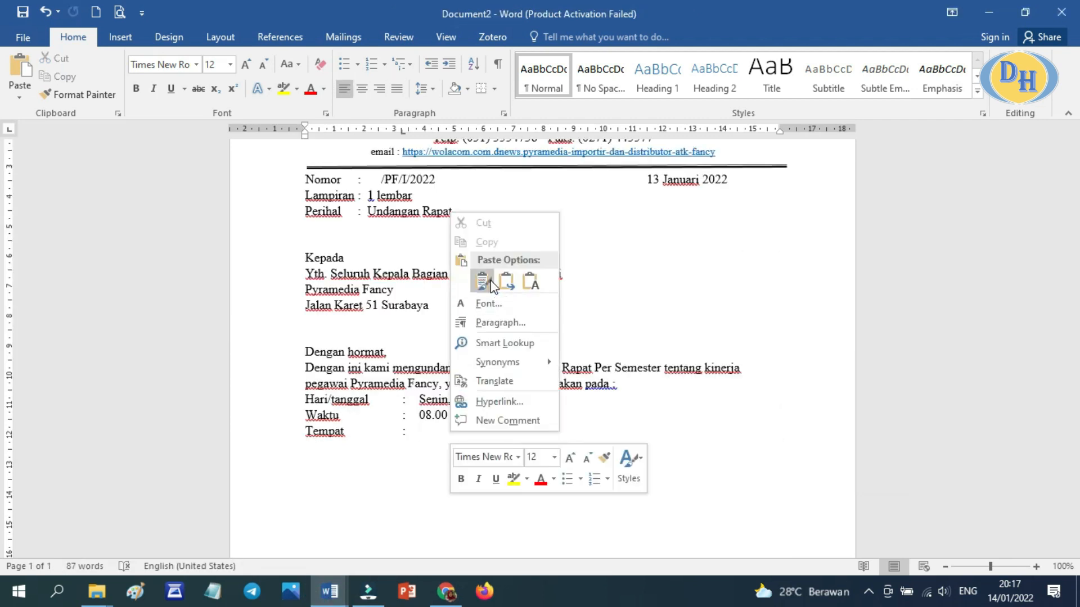
click(529, 282)
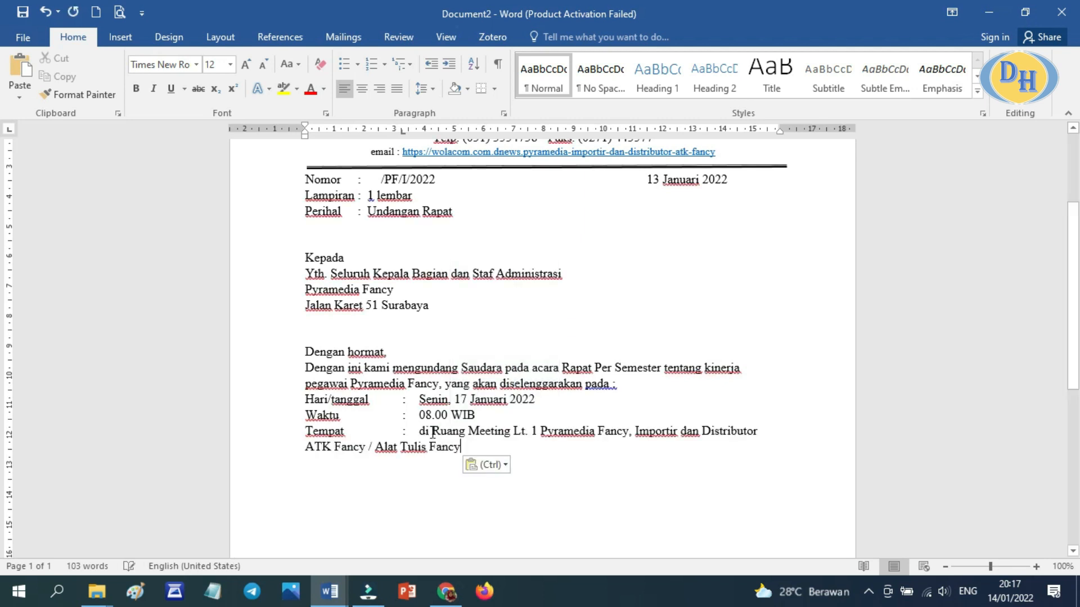
Trim the Tempat entry to "Ruang Meeting Lt. 1 Pyramedia Fancy" by deleting the leading "di" and the trailing business description
drag(433, 432, 422, 431)
key(BackSpace)
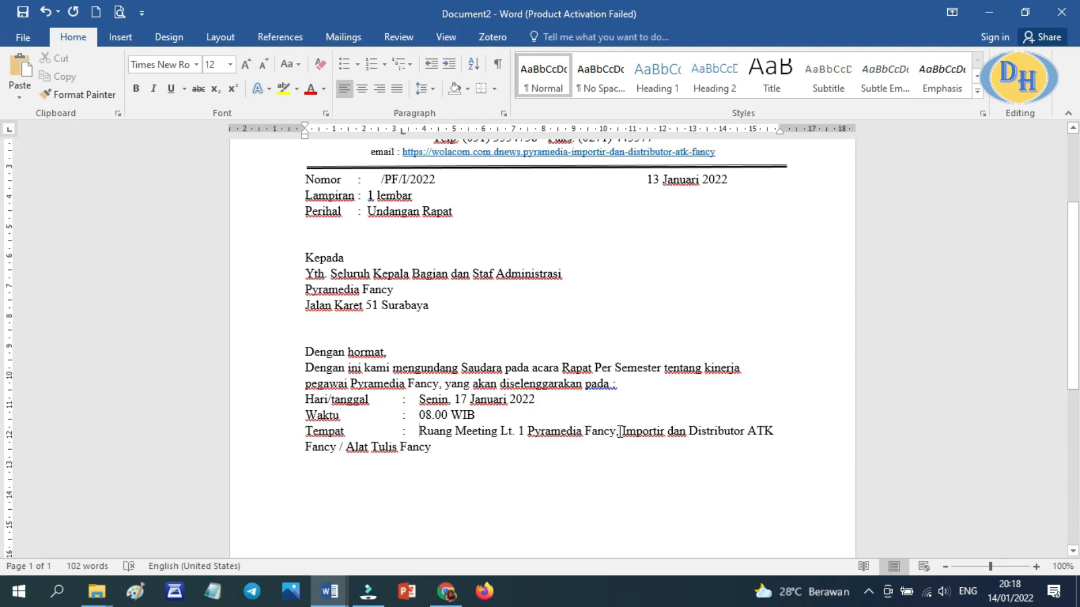
drag(618, 431, 655, 449)
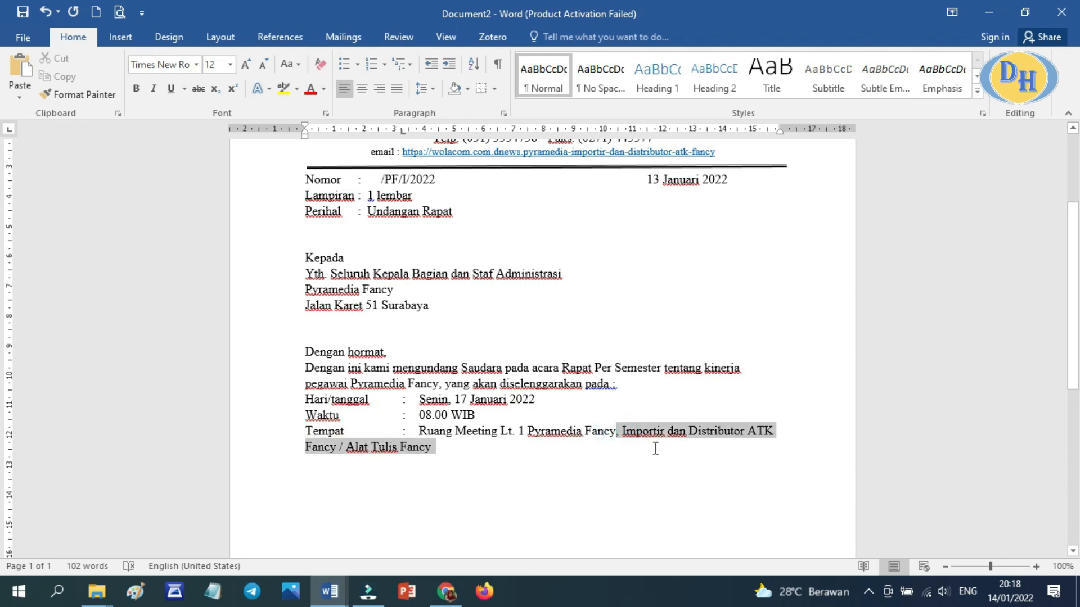
key(Delete)
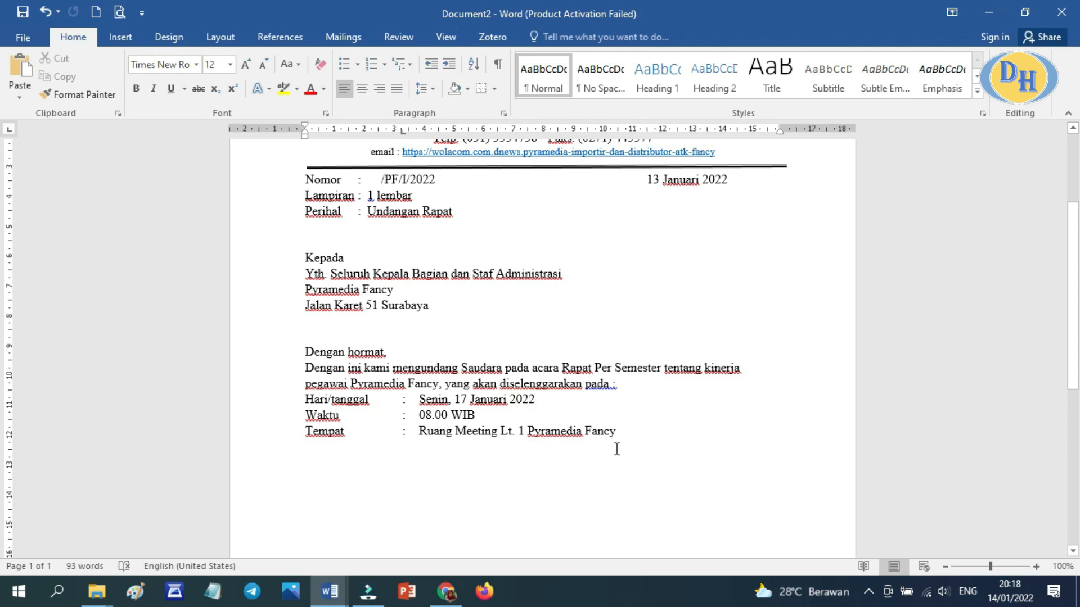
Add a new line labelled "Acara" below Tempat, with its colon aligned at the tab stop
key(Return)
text(acara)
key(Tab)
text(:)
key(Tab)
Copy "Rapat Per Semester tentang kinerja pegawai Pyramedia Fancy" from the task document and paste it as text only after the Acara colon
click(331, 596)
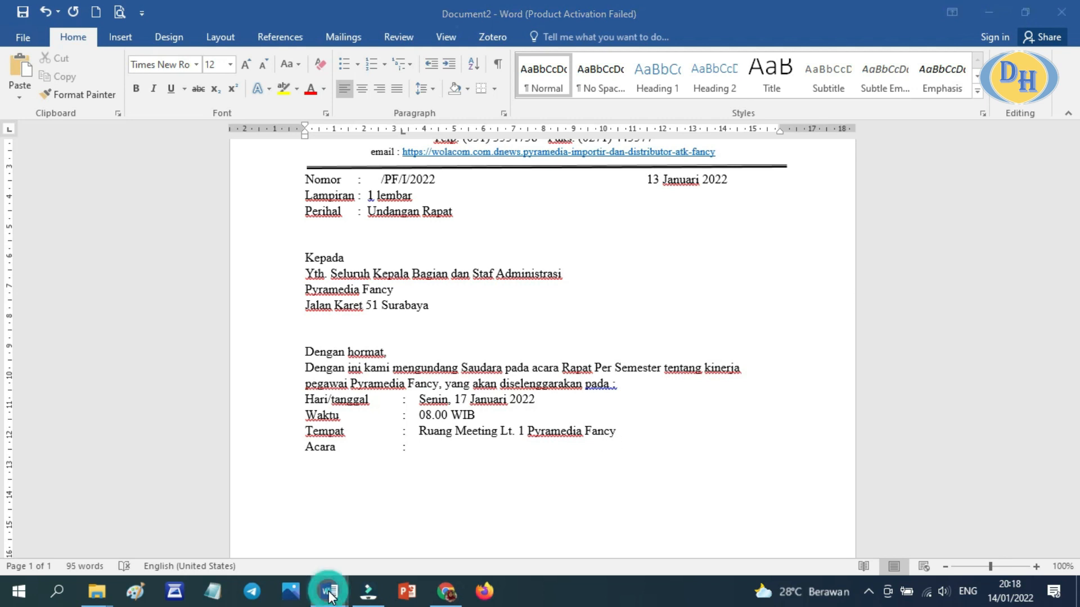
click(157, 540)
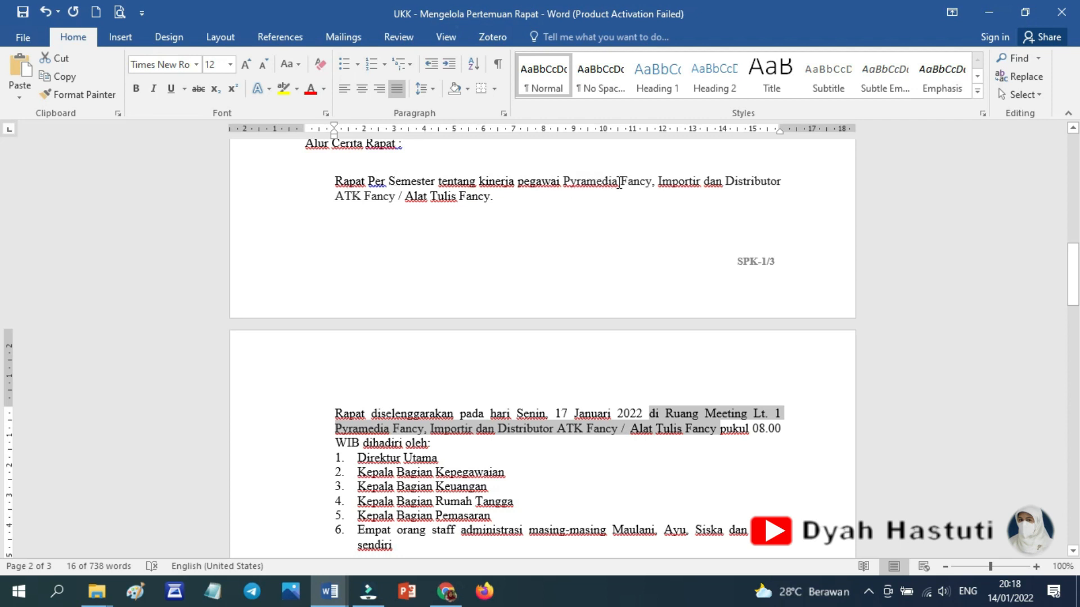
click(334, 183)
drag(335, 183, 649, 182)
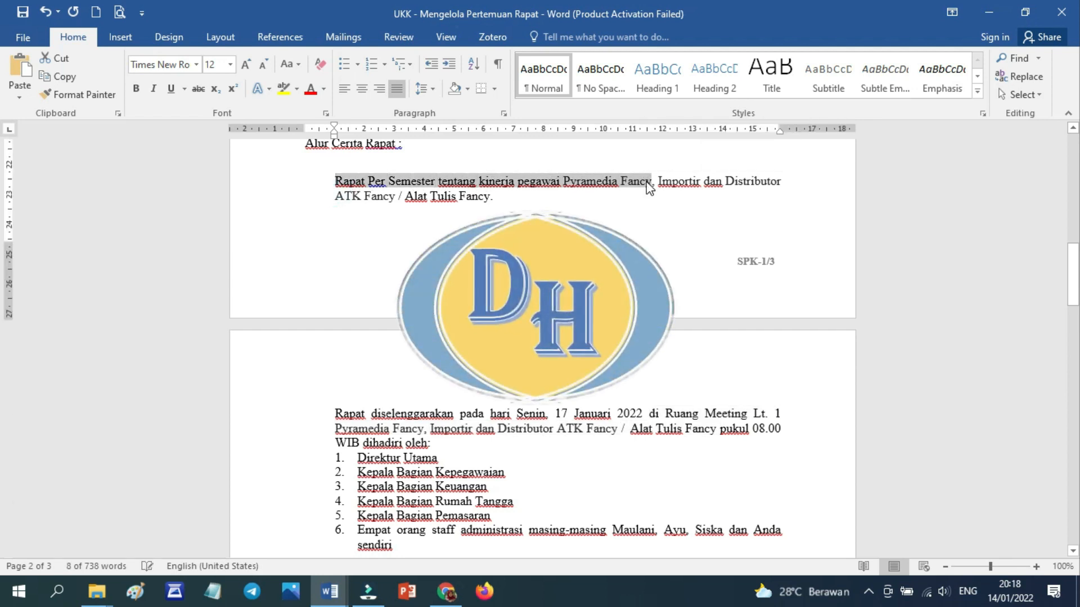
right_click(649, 184)
click(668, 209)
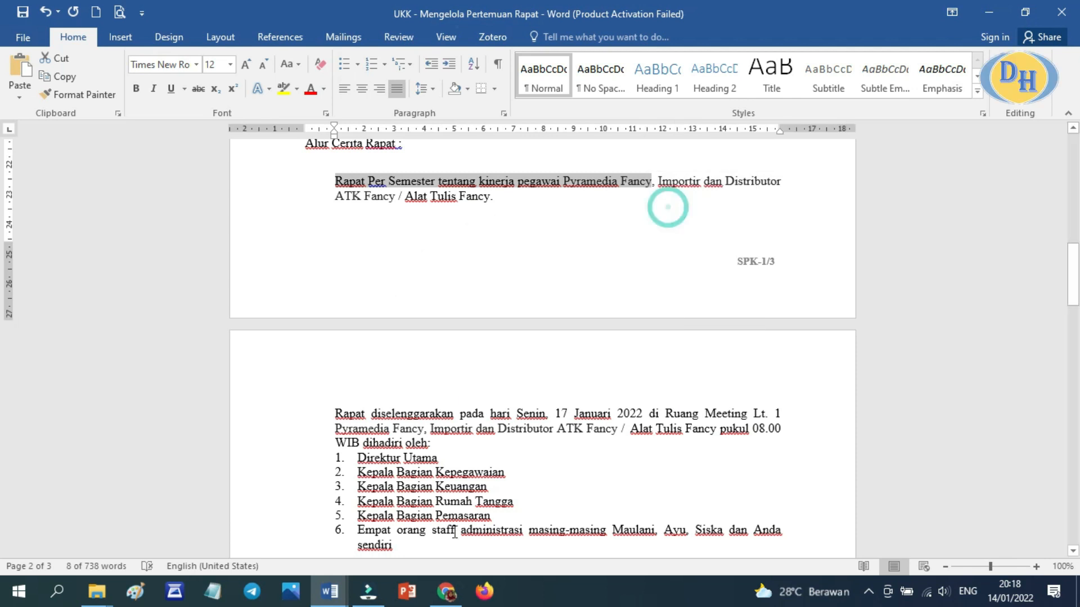
click(334, 591)
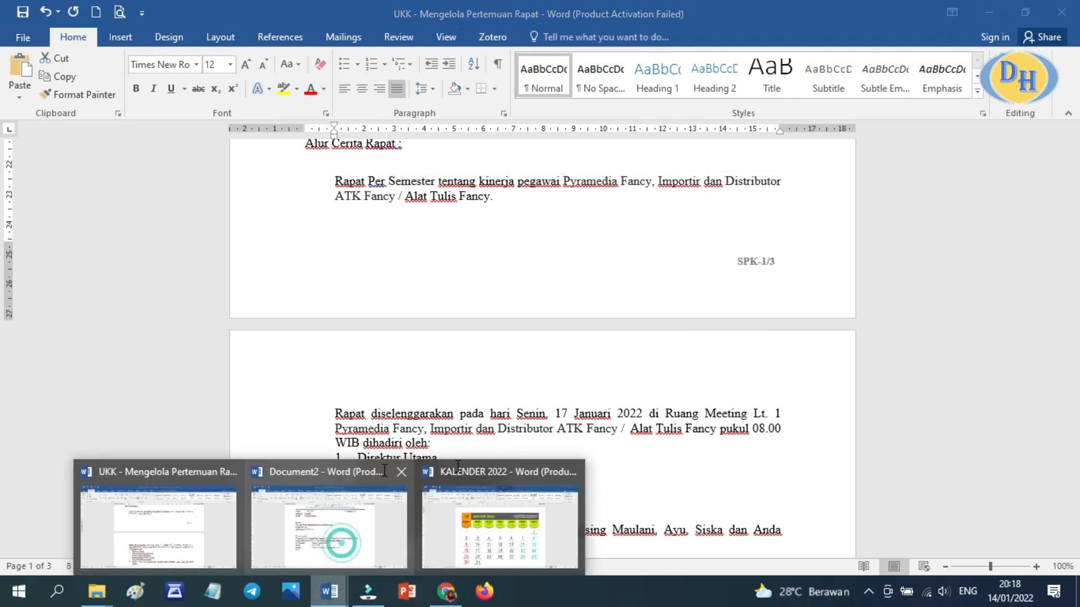
click(340, 545)
right_click(438, 455)
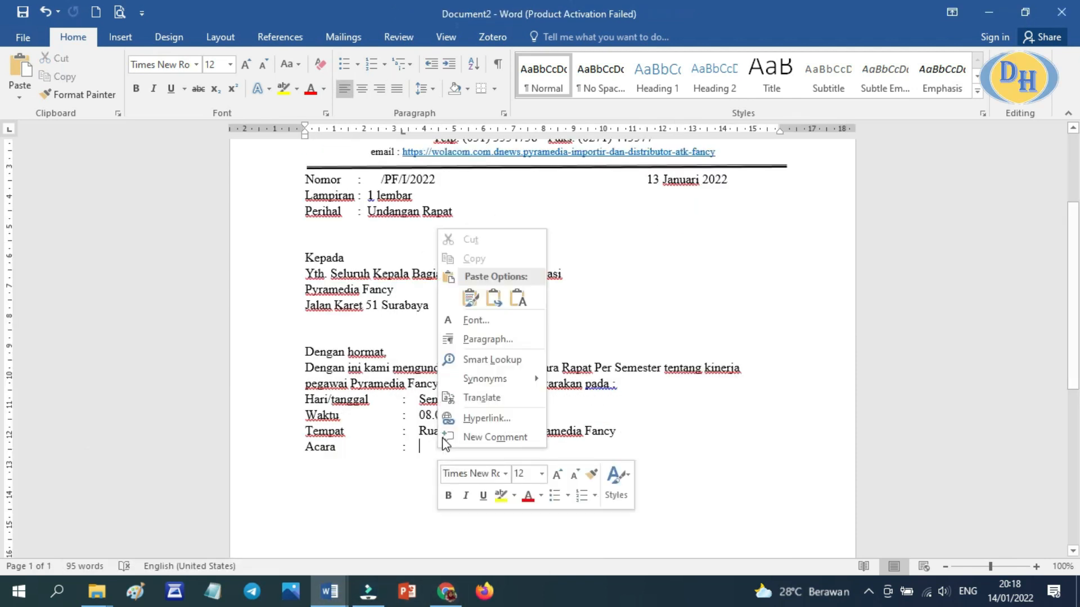
click(520, 298)
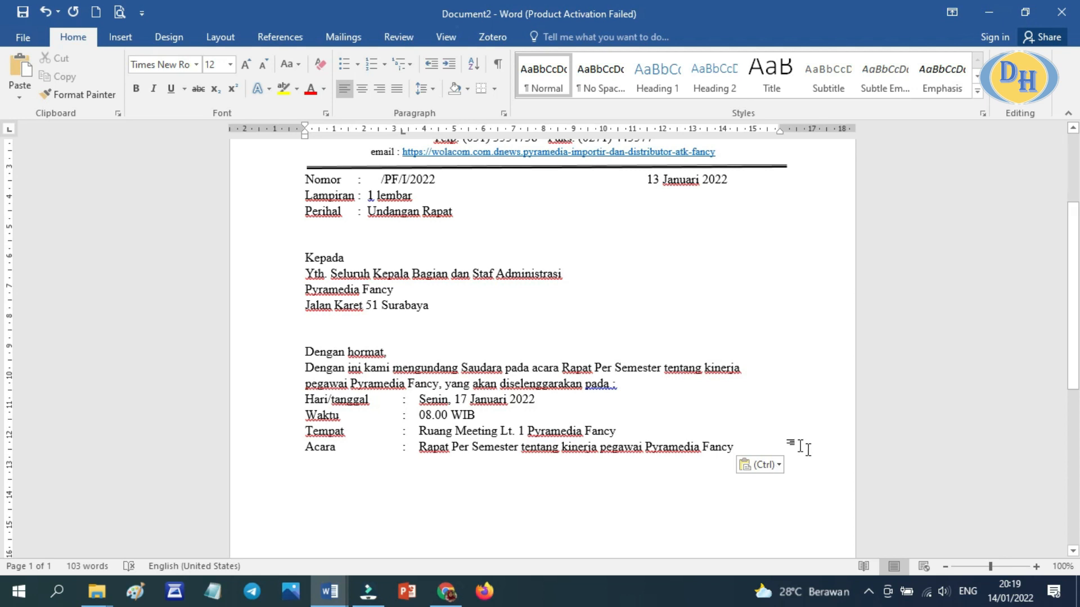
Leave a blank line below Acara and add the closing sentence "Demikian undangan ini disampaikan untuk mendapatkan perhatian."
key(XF86MonBrightnessUp)
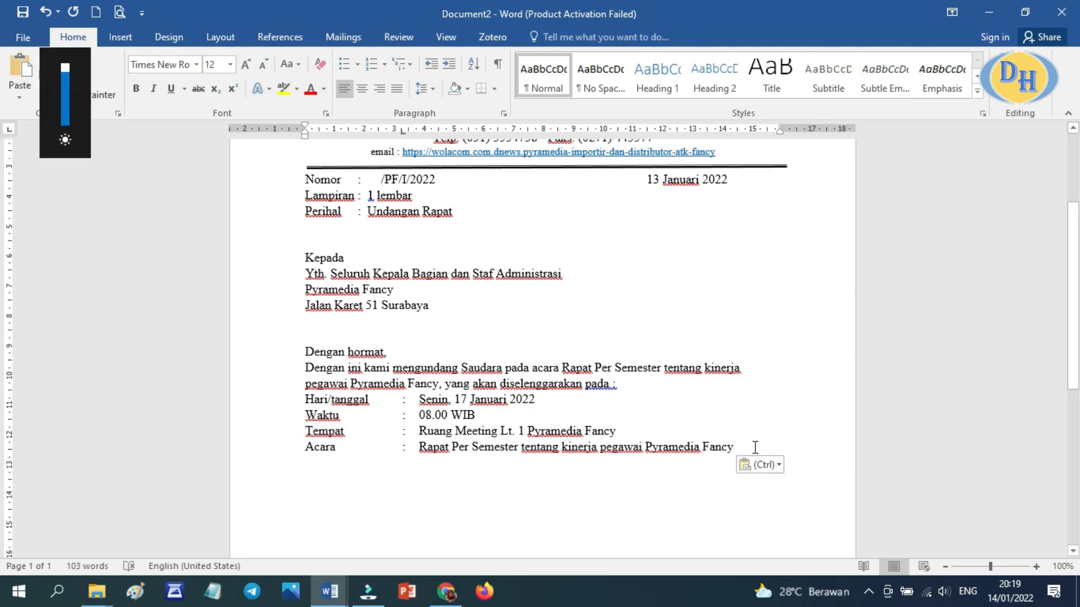
key(Return)
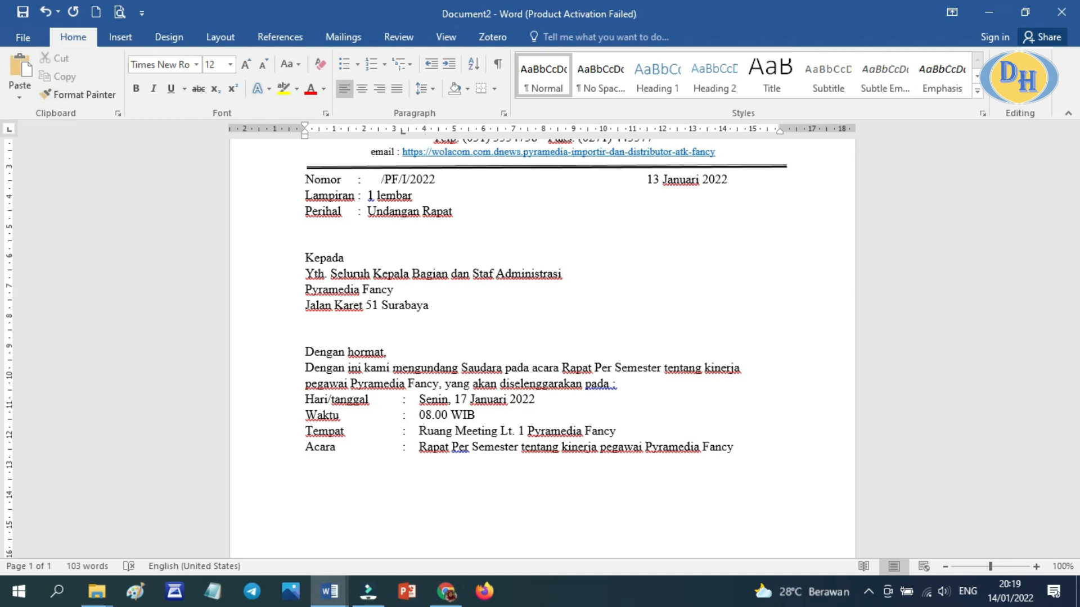
text(Demikian undangan )
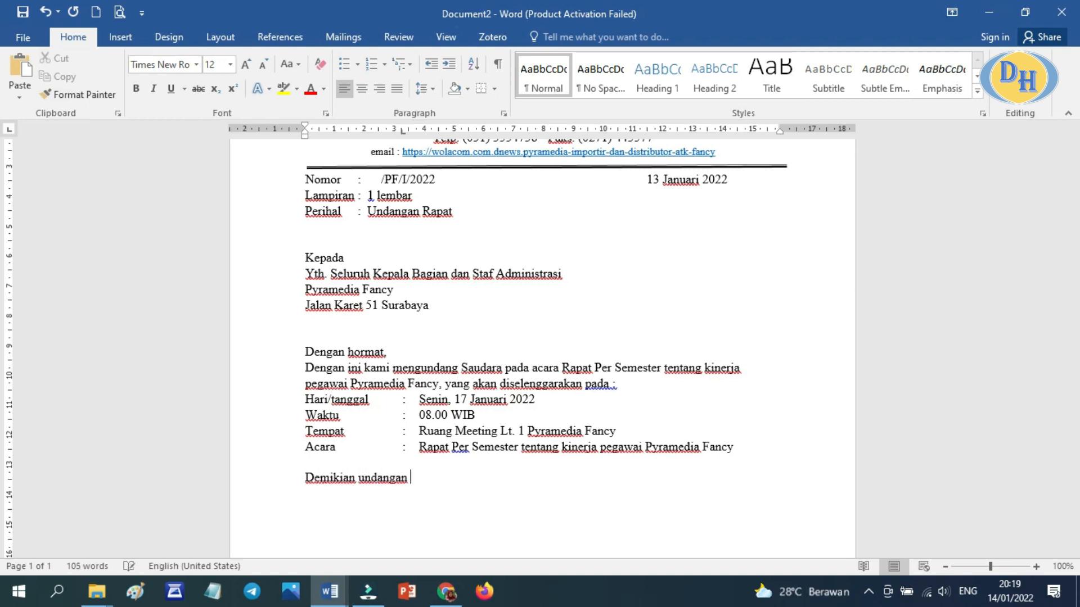
text(ini disampaikan untu)
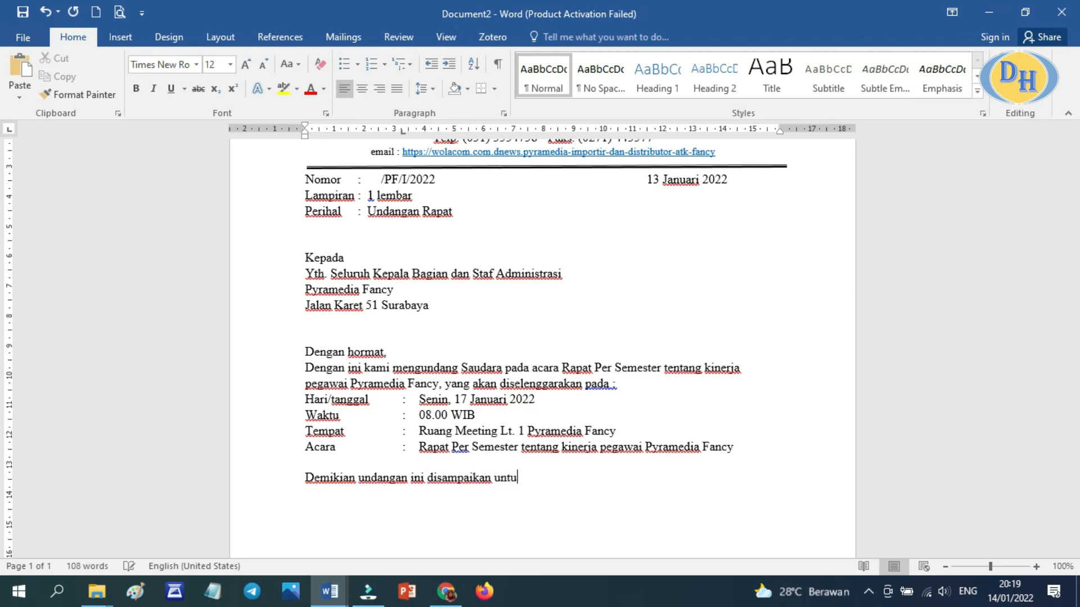
text(k mendapatkan perhatian.)
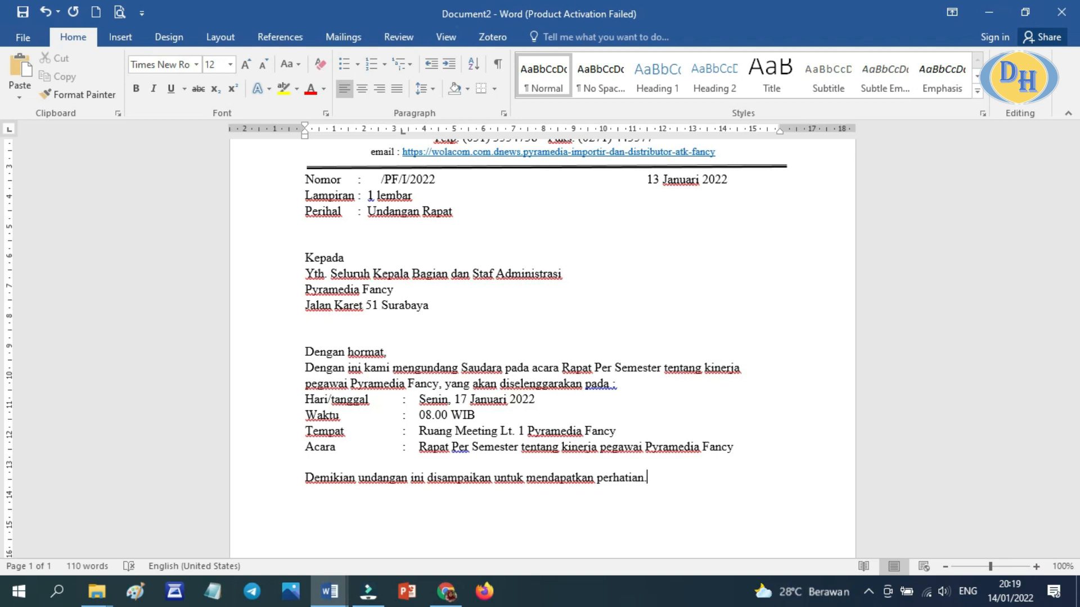
Add the sign-off "Hormat kami," one blank line below the closing sentence, with its left indent at about 9.75 cm
key(XF86MonBrightnessUp)
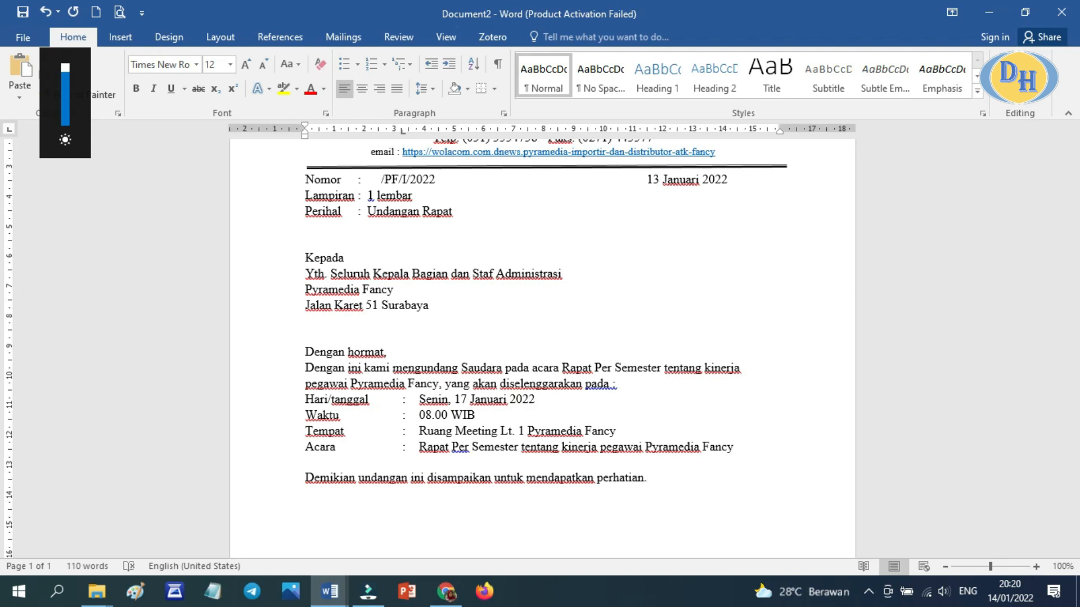
key(Return)
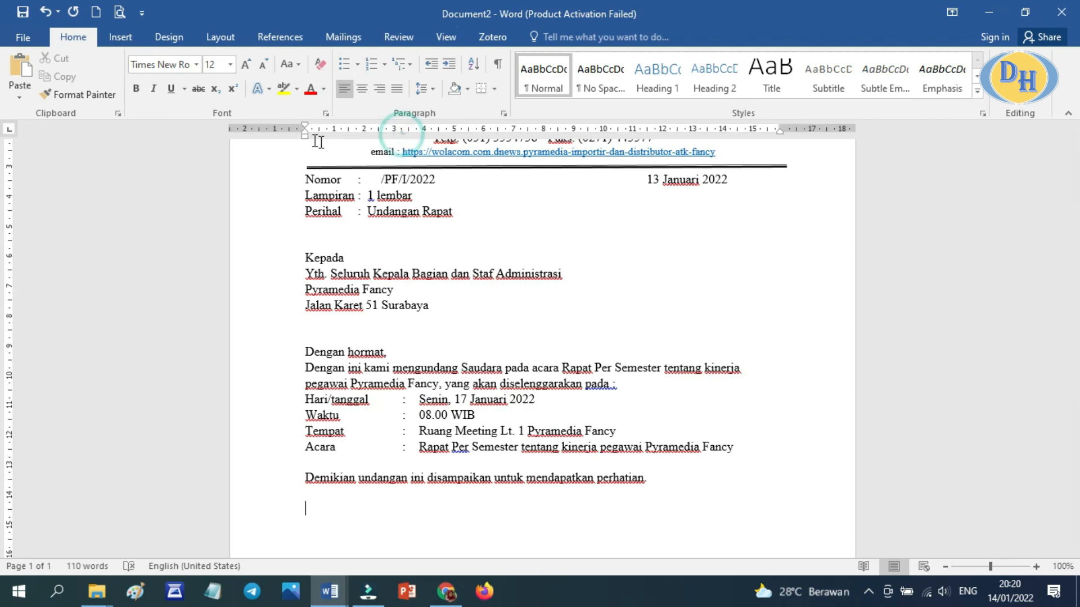
drag(306, 140, 621, 205)
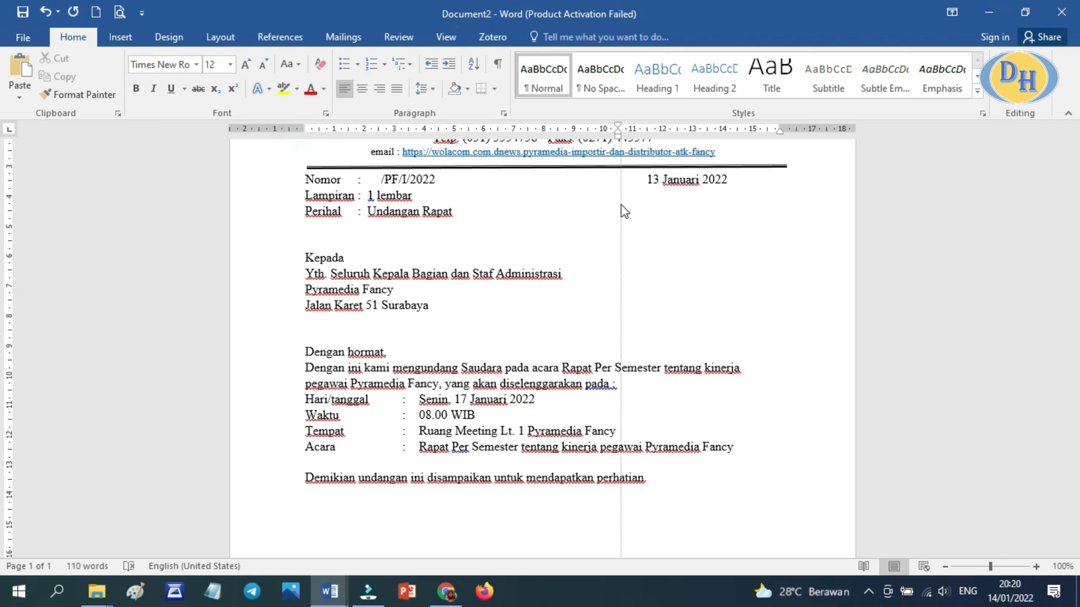
drag(619, 206, 599, 206)
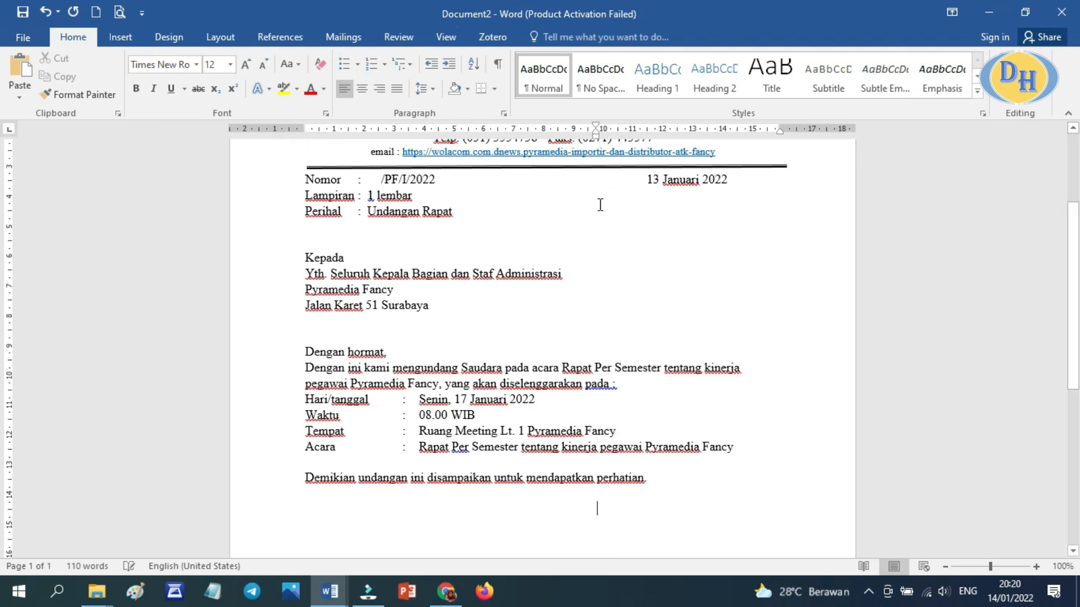
scroll(615, 500, down, 3)
scroll(614, 497, down, 1)
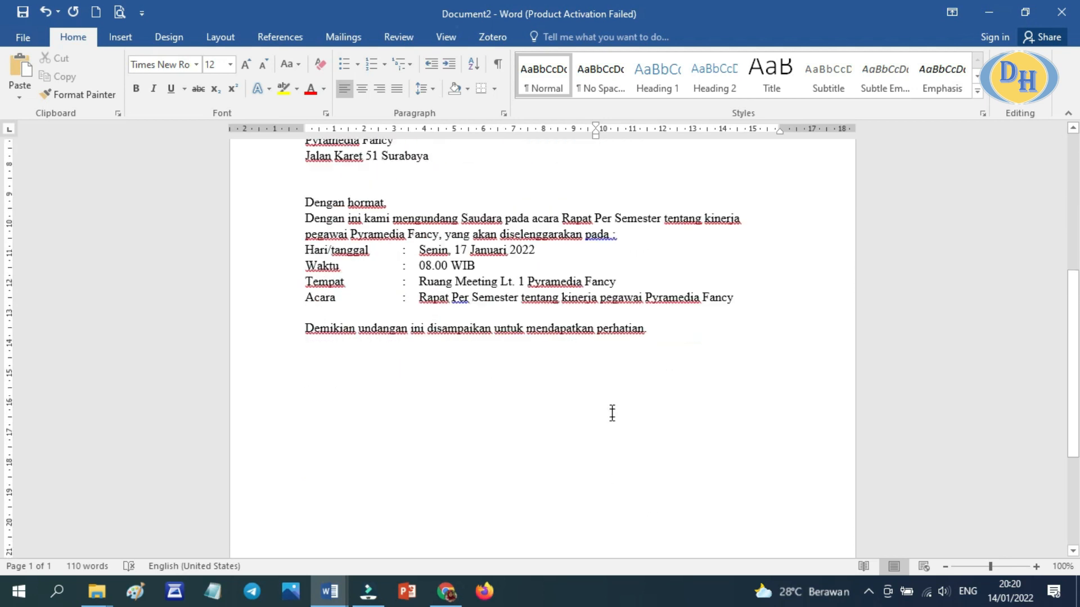
scroll(627, 400, up, 3)
scroll(629, 417, up, 4)
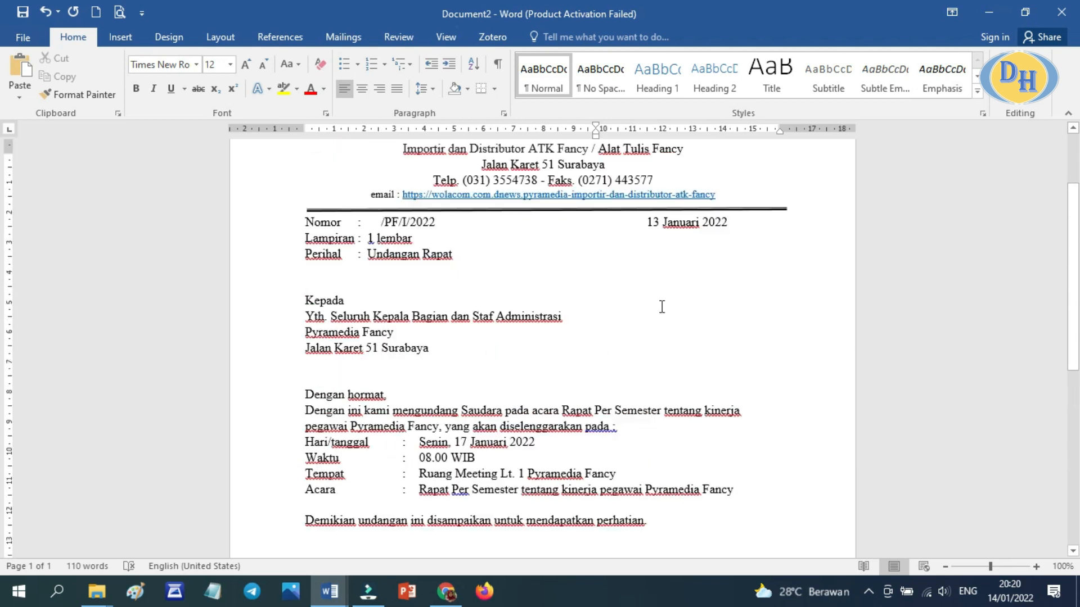
scroll(675, 500, down, 3)
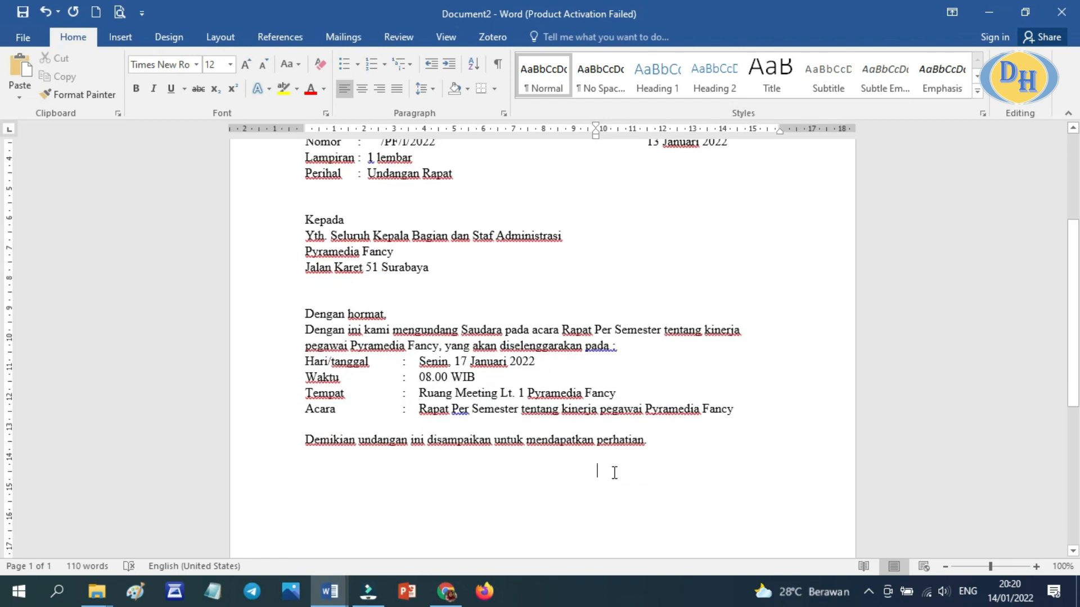
text(Hormat kami,)
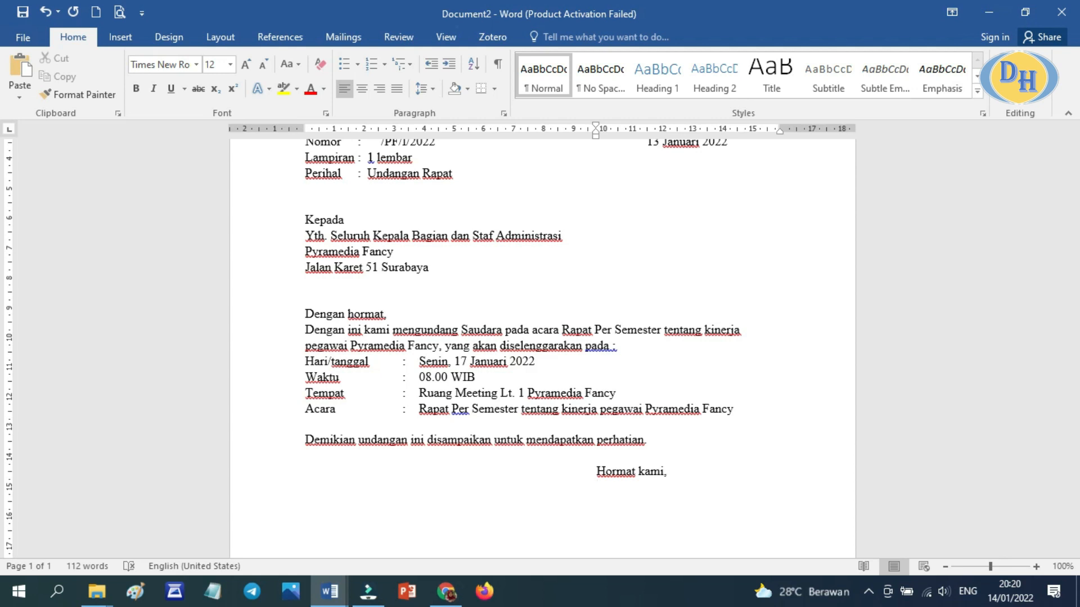
Leave two blank lines for the signature below "Hormat kami,"
scroll(615, 475, down, 3)
click(634, 410)
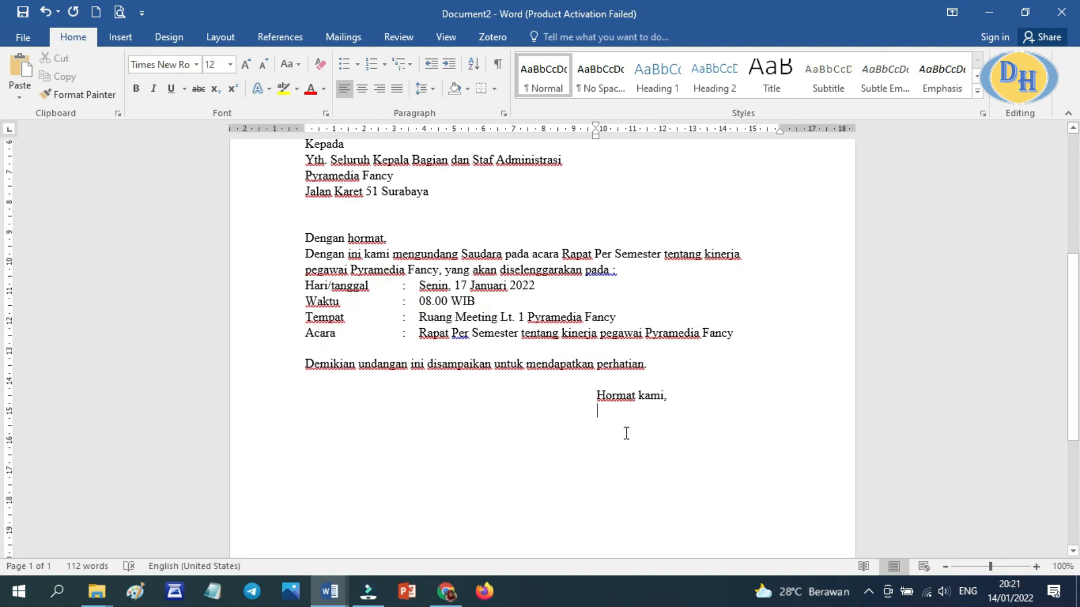
key(XF86MonBrightnessUp)
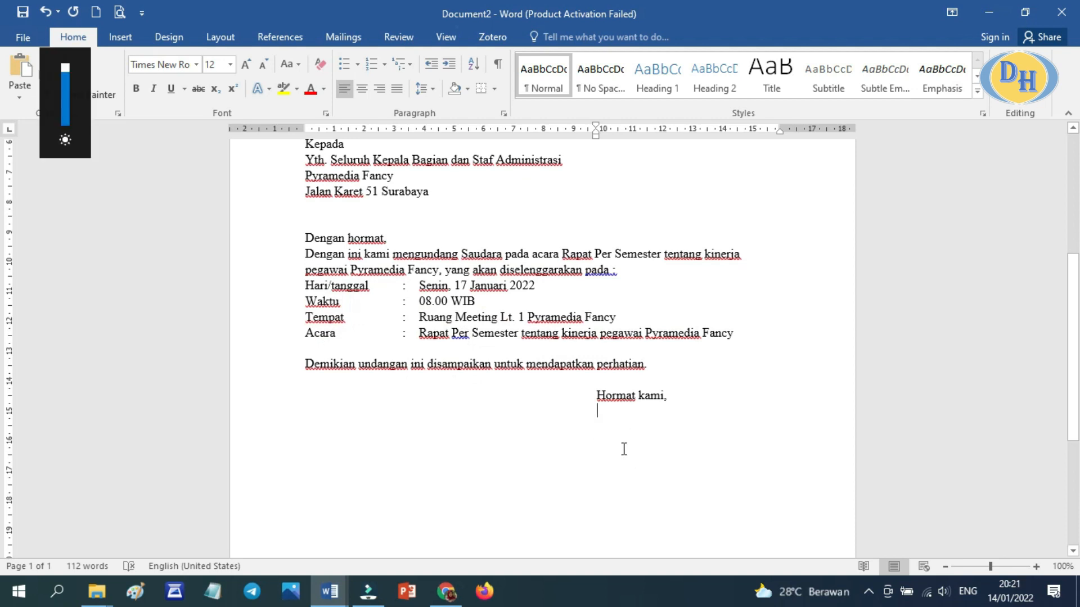
key(Return)
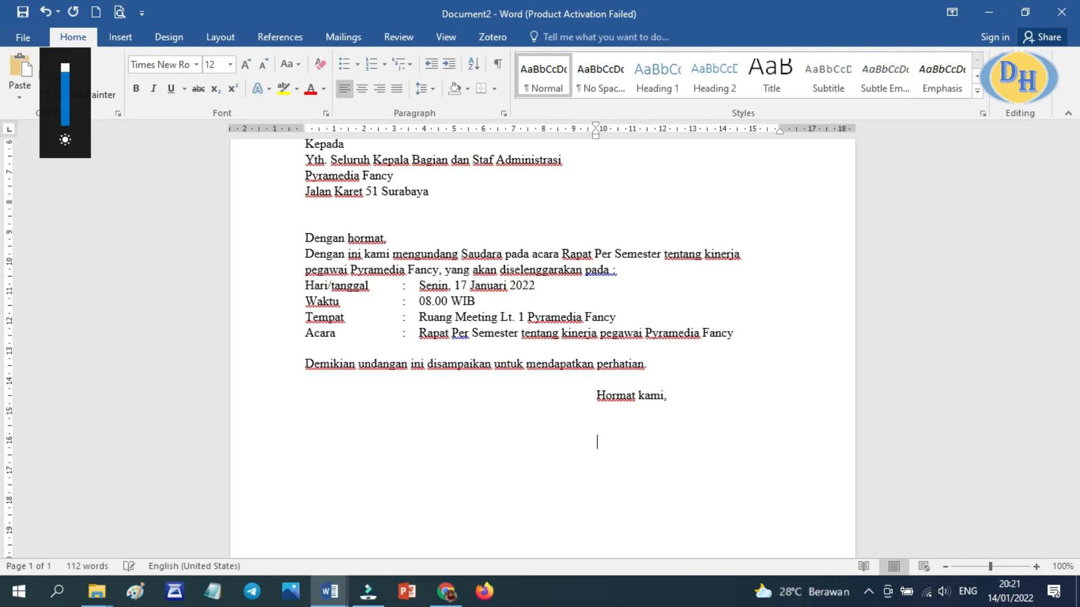
key(XF86MonBrightnessUp)
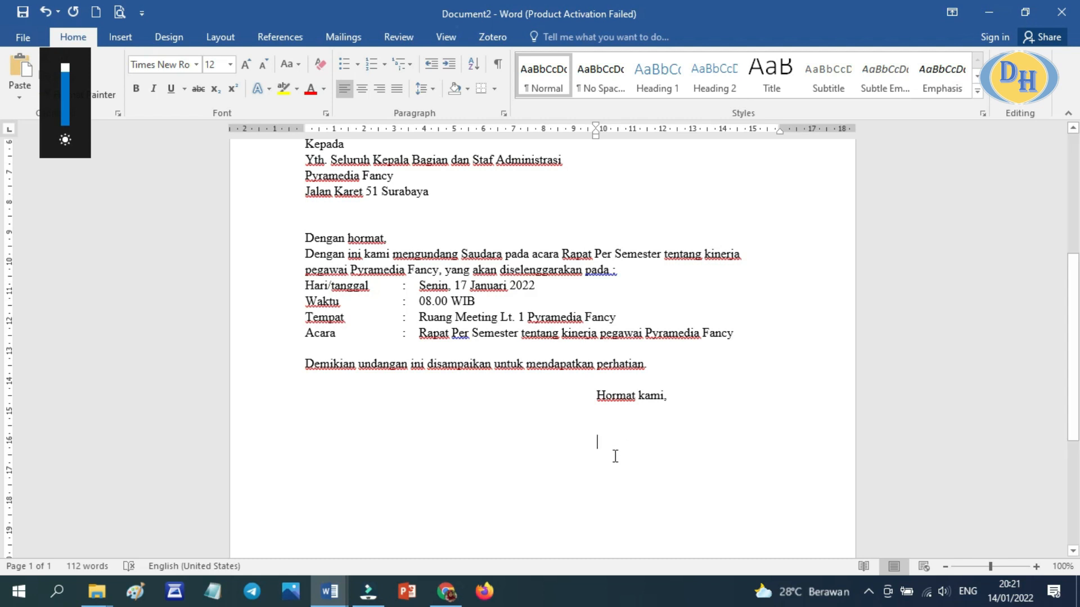
Switch to the task document UKK - Mengelola Pertemuan Rapat and copy the director's name together with "sebagai Direktur Utama" from the opening paragraph
click(330, 591)
click(180, 544)
scroll(528, 453, up, 8)
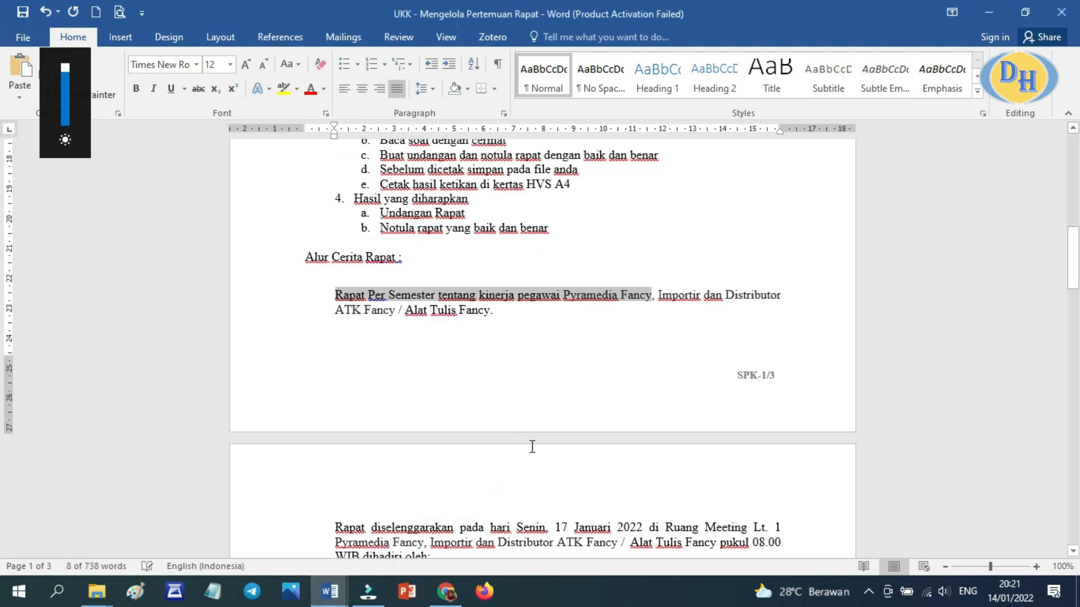
scroll(532, 448, up, 6)
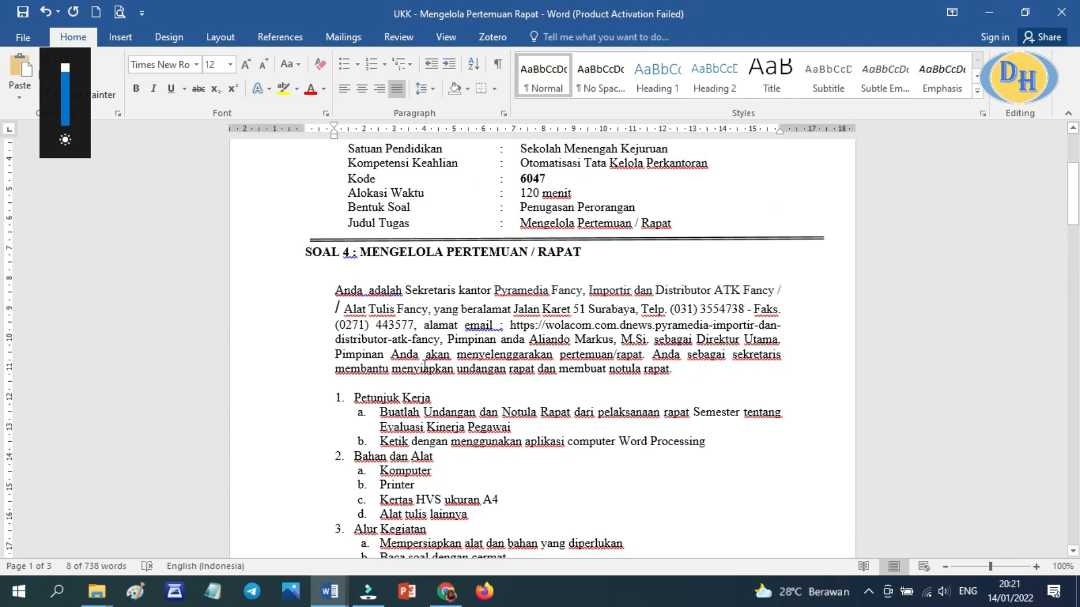
drag(530, 339, 775, 342)
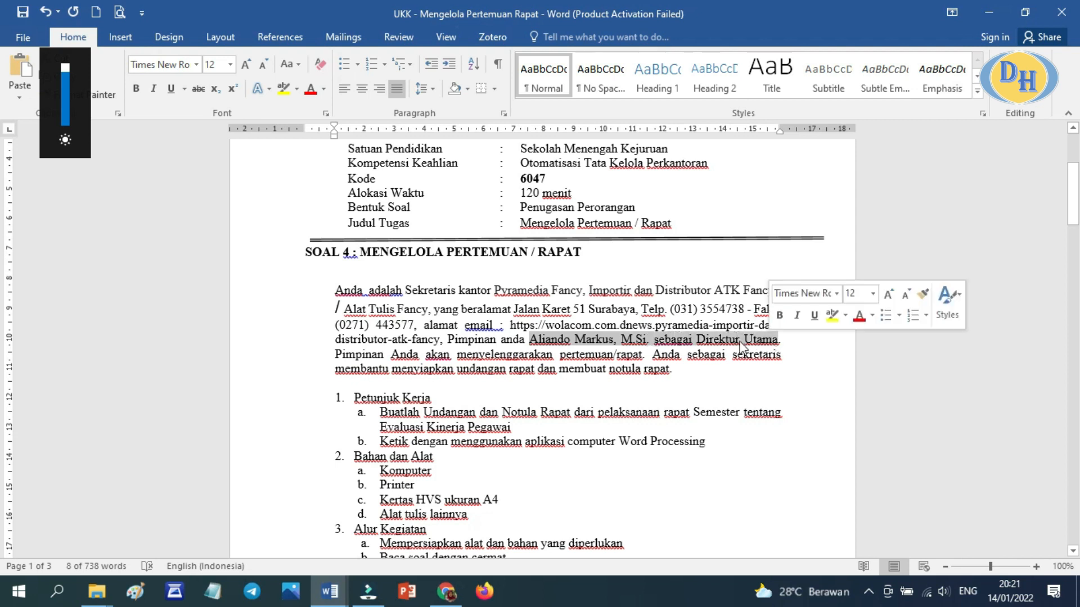
right_click(709, 339)
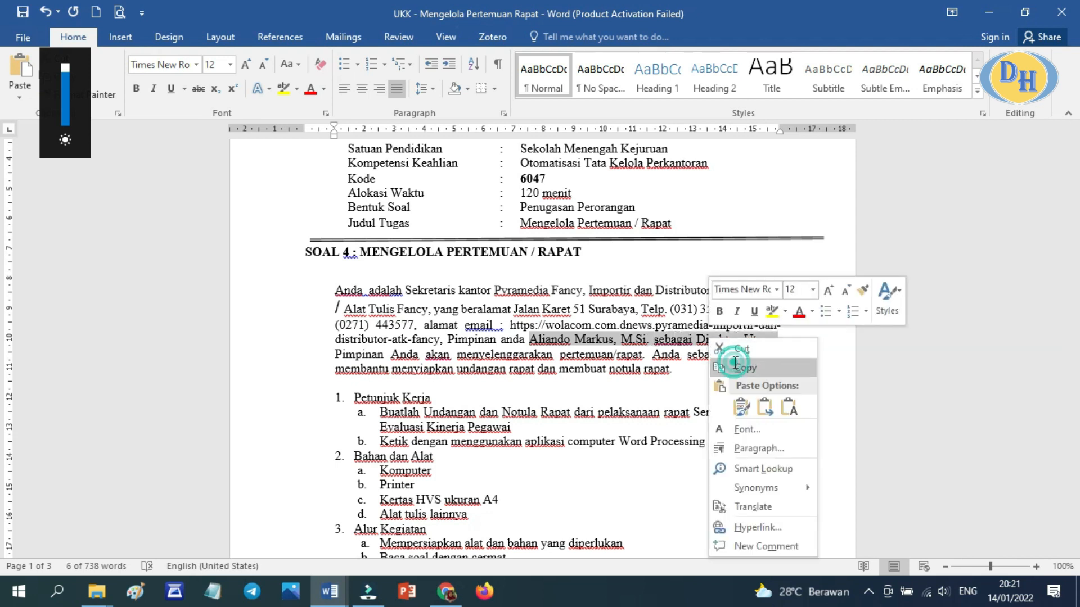
click(736, 367)
Paste the director's name and title below the signature space in the invitation letter and delete the word "sebagai"
click(337, 590)
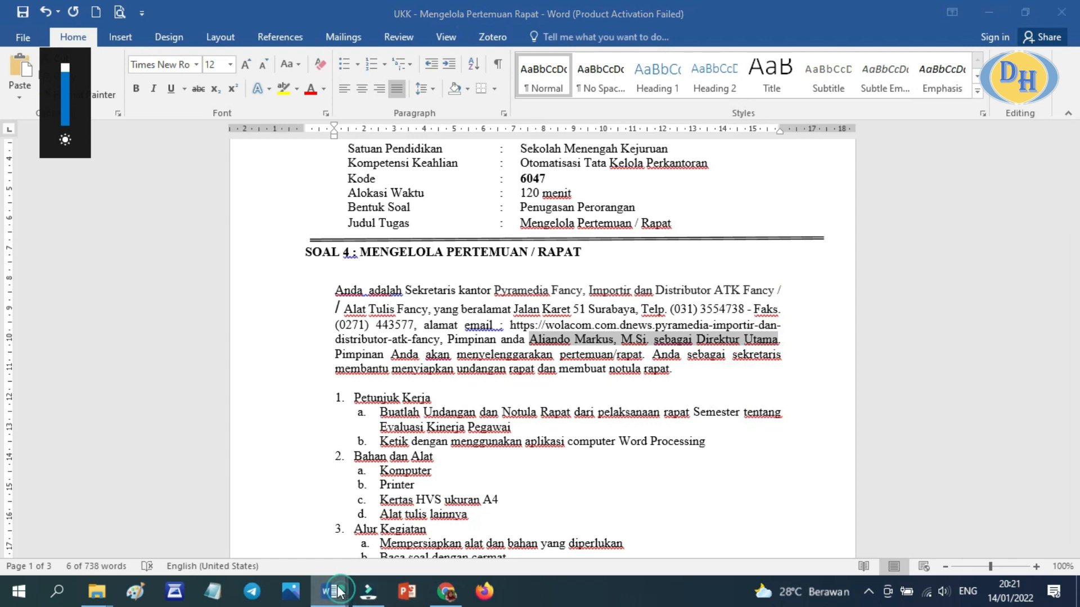
click(338, 523)
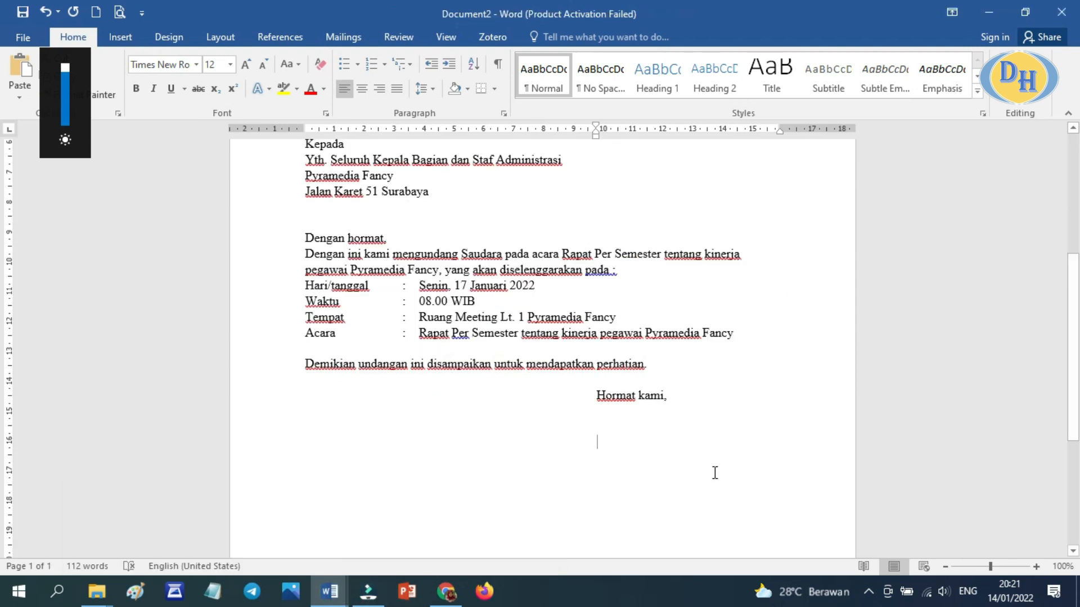
right_click(602, 448)
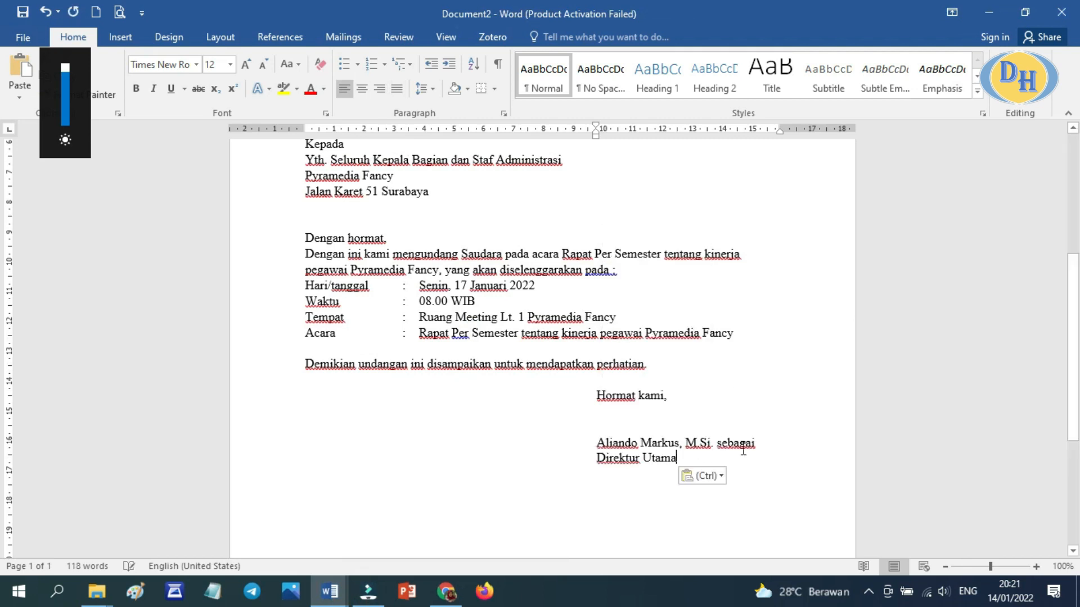
drag(718, 447, 760, 444)
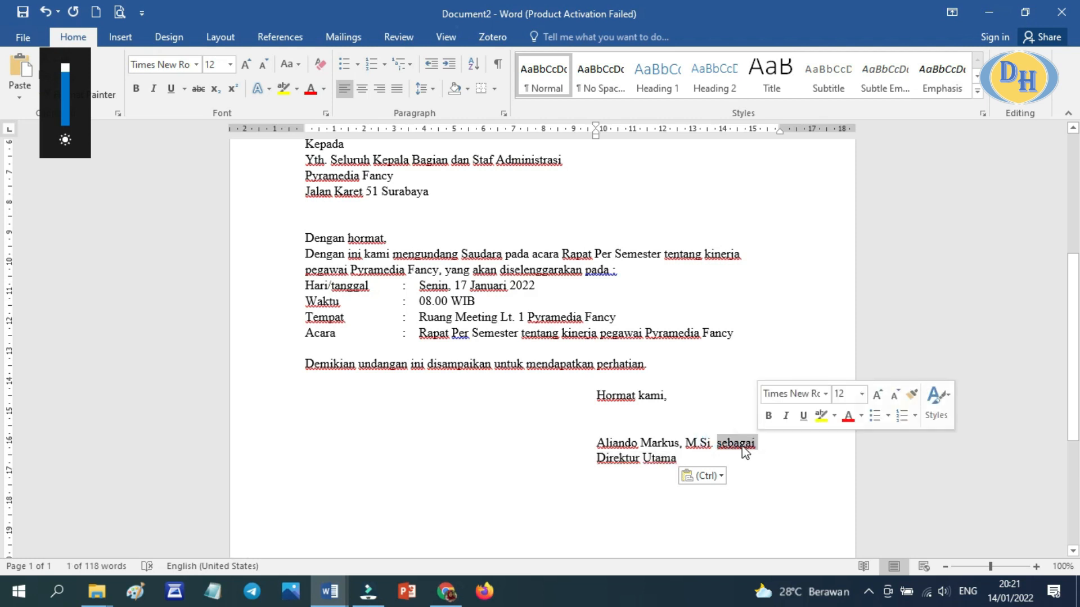
key(Delete)
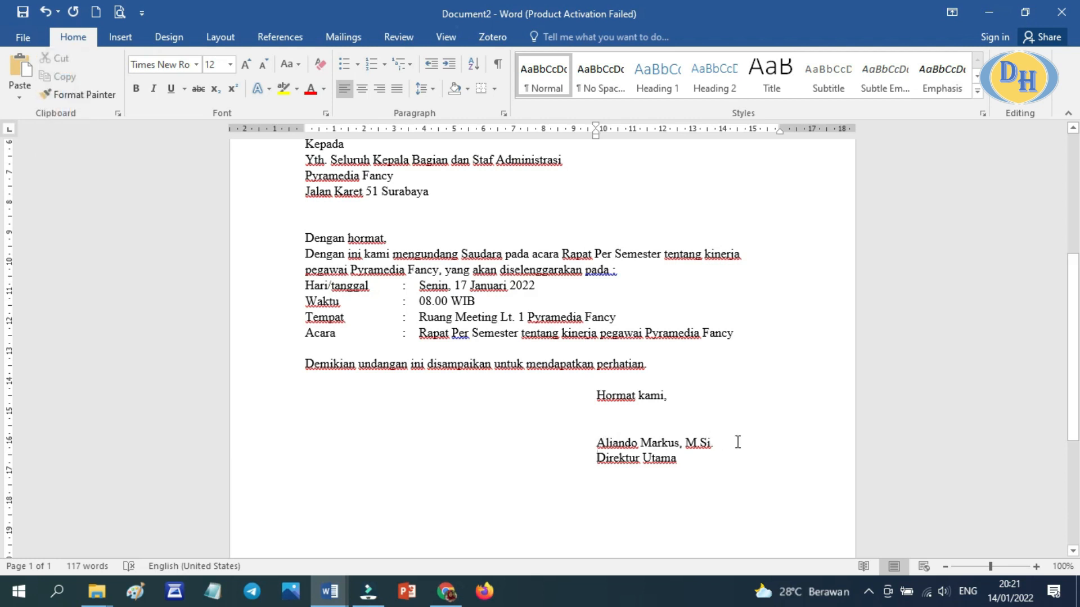
Review the overall layout of the invitation letter from letterhead to signature at 60% zoom
scroll(737, 442, up, 6)
scroll(738, 442, down, 3)
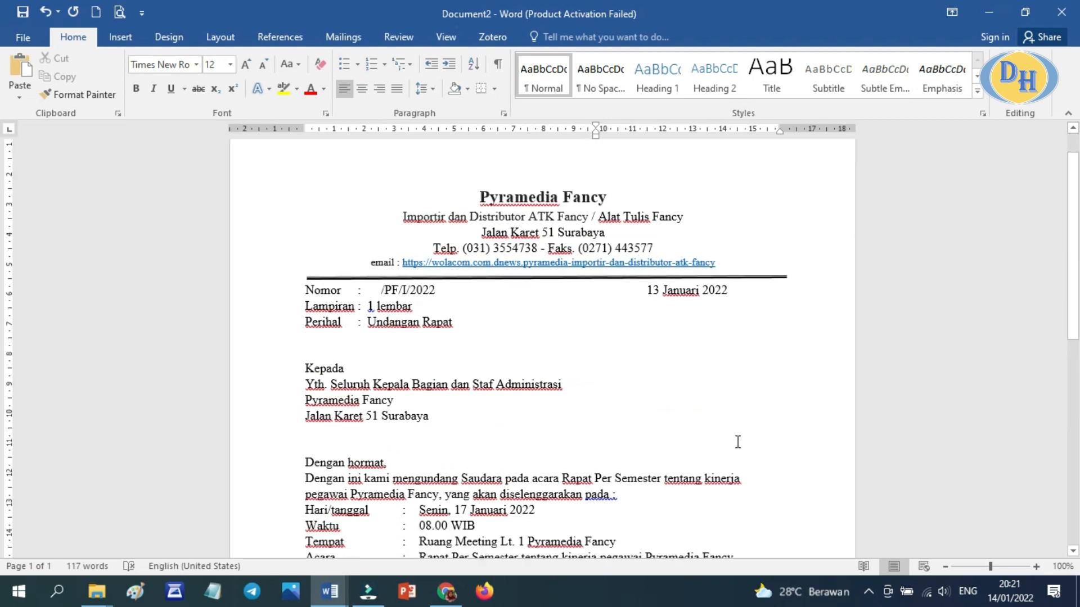
scroll(737, 442, down, 6)
scroll(737, 442, up, 4)
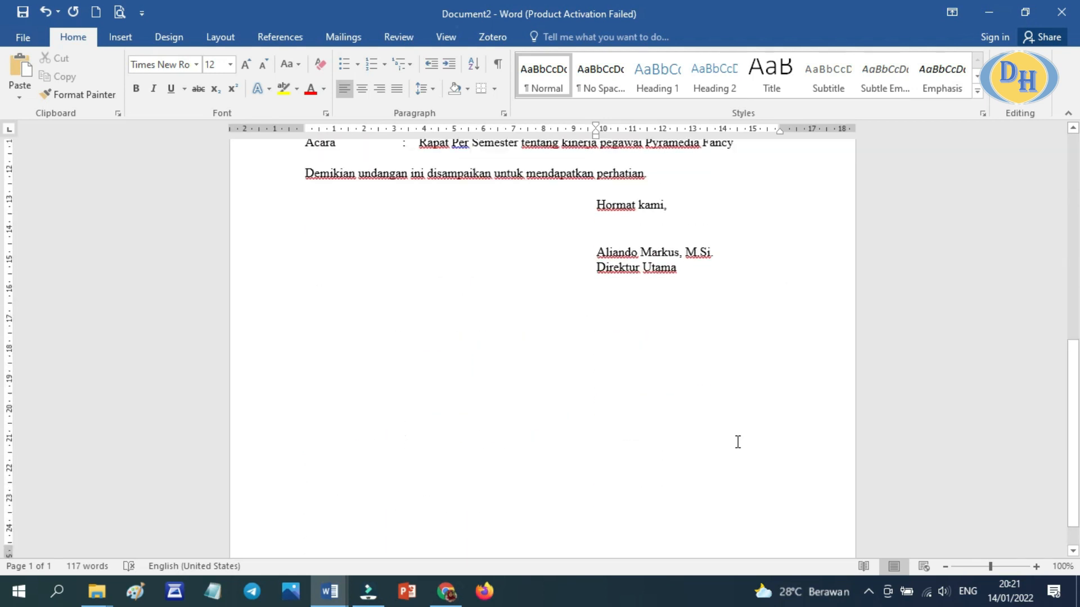
scroll(737, 442, up, 2)
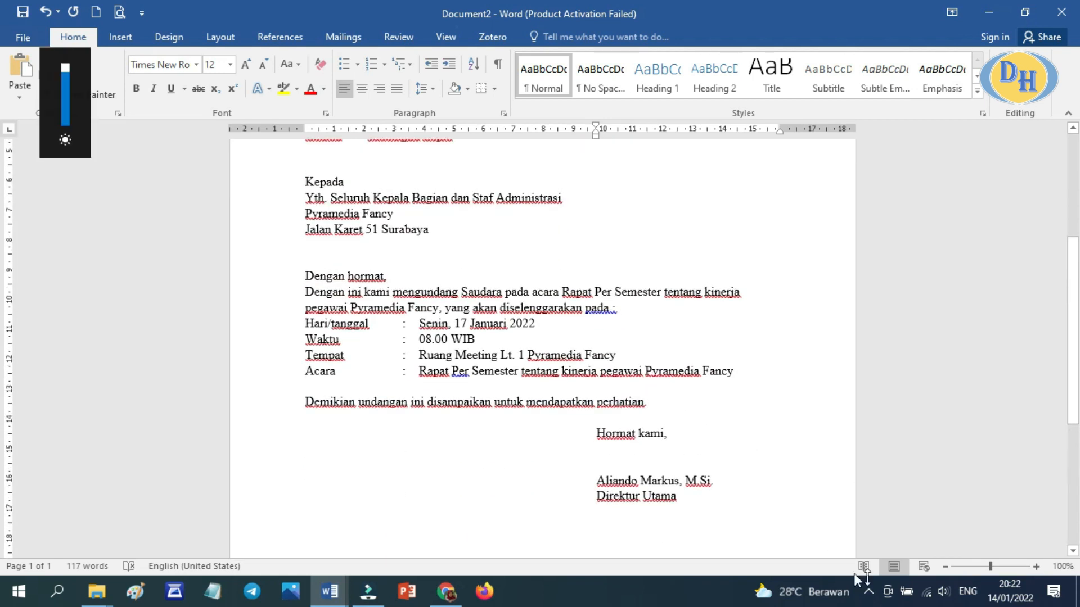
click(945, 565)
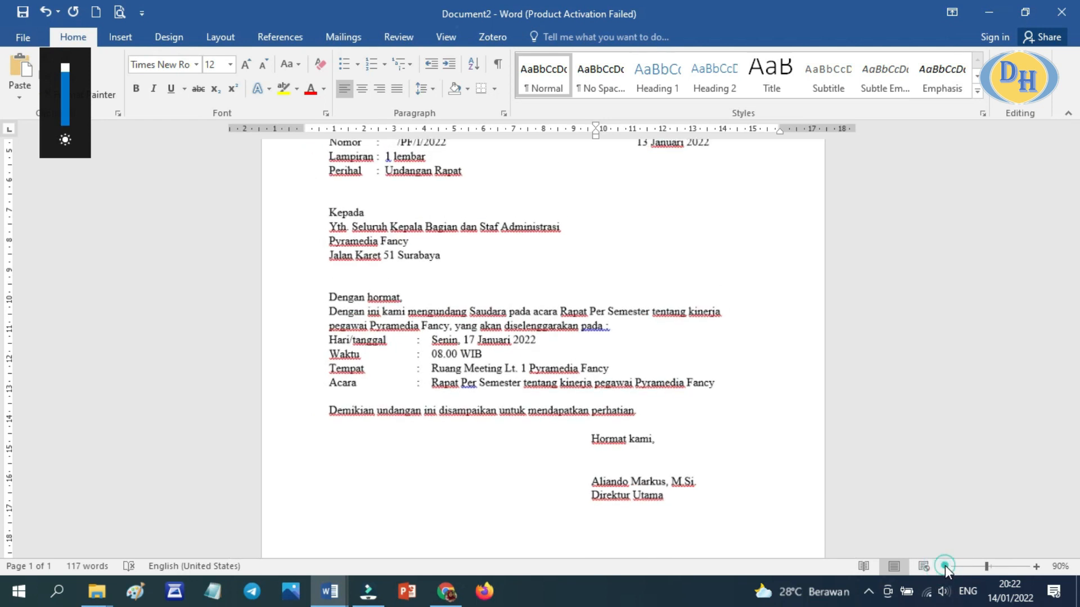
click(945, 565)
click(945, 566)
click(945, 566)
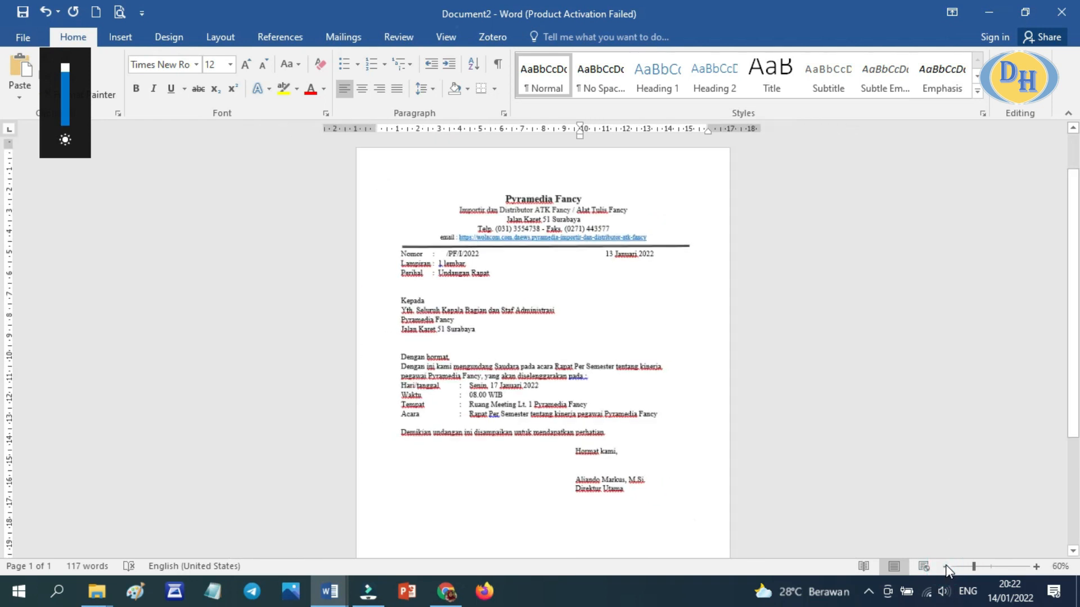
scroll(673, 421, down, 2)
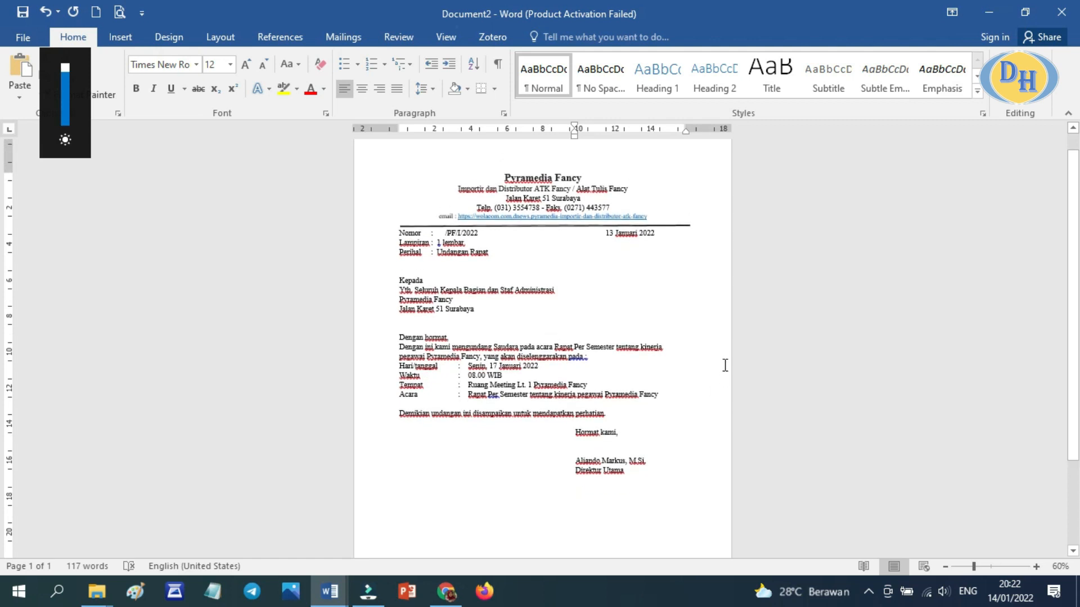
Enlarge the letter to 110% and check the blank letter number after Nomor and the "1 lembar" entry after Lampiran
click(1037, 567)
click(1036, 566)
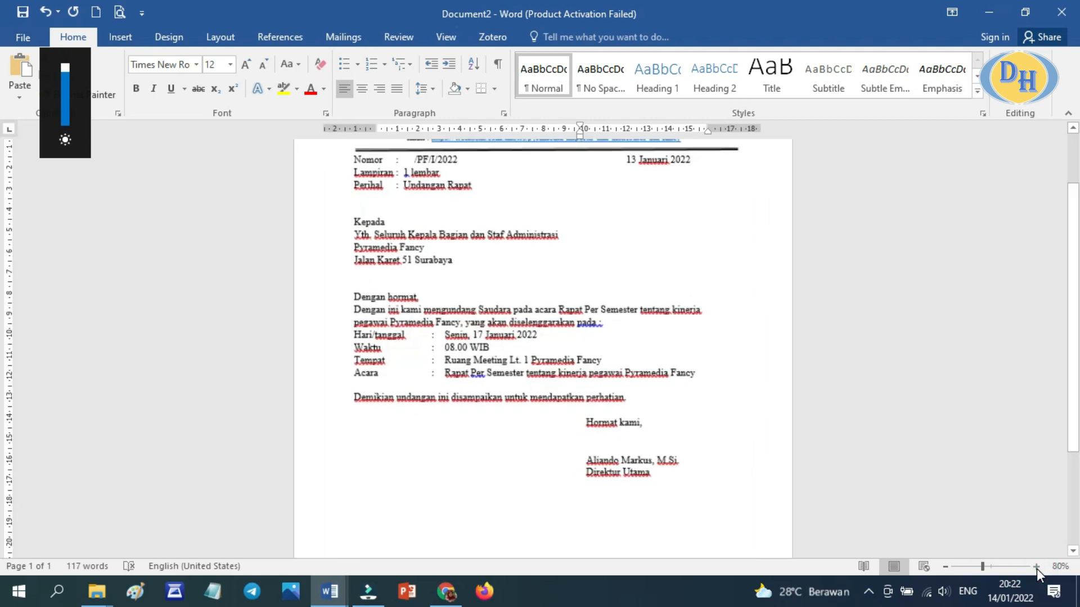
click(1036, 566)
click(1036, 566)
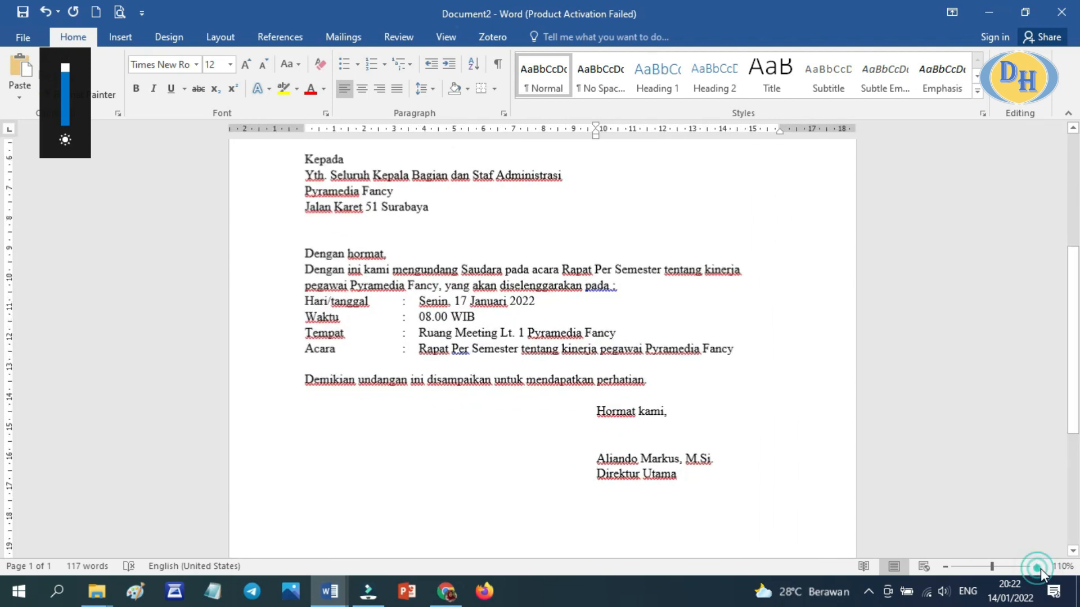
click(1037, 566)
scroll(508, 306, up, 4)
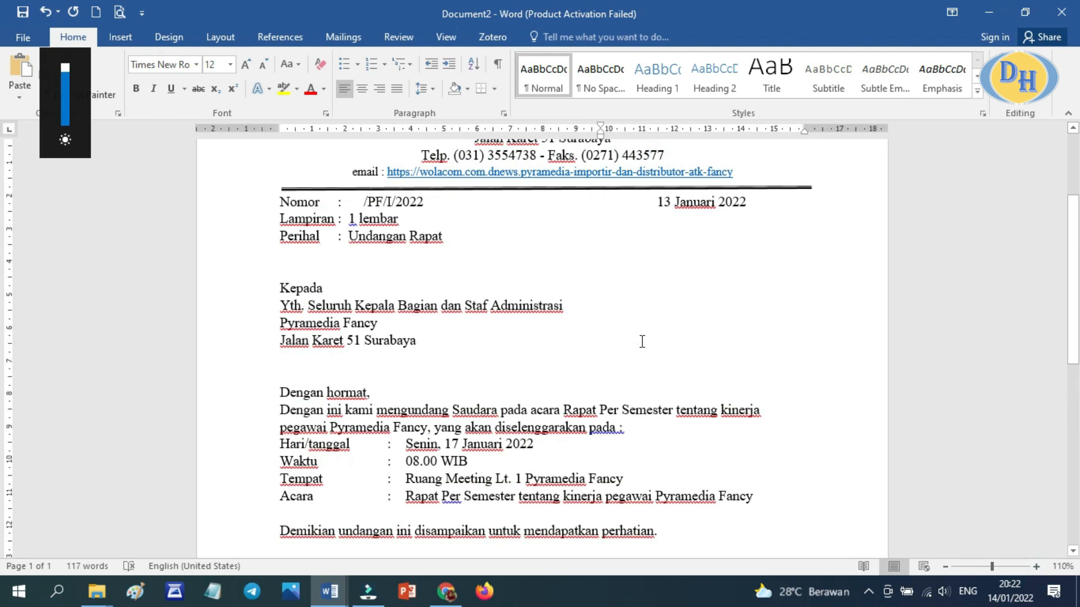
scroll(508, 306, up, 1)
double_click(349, 284)
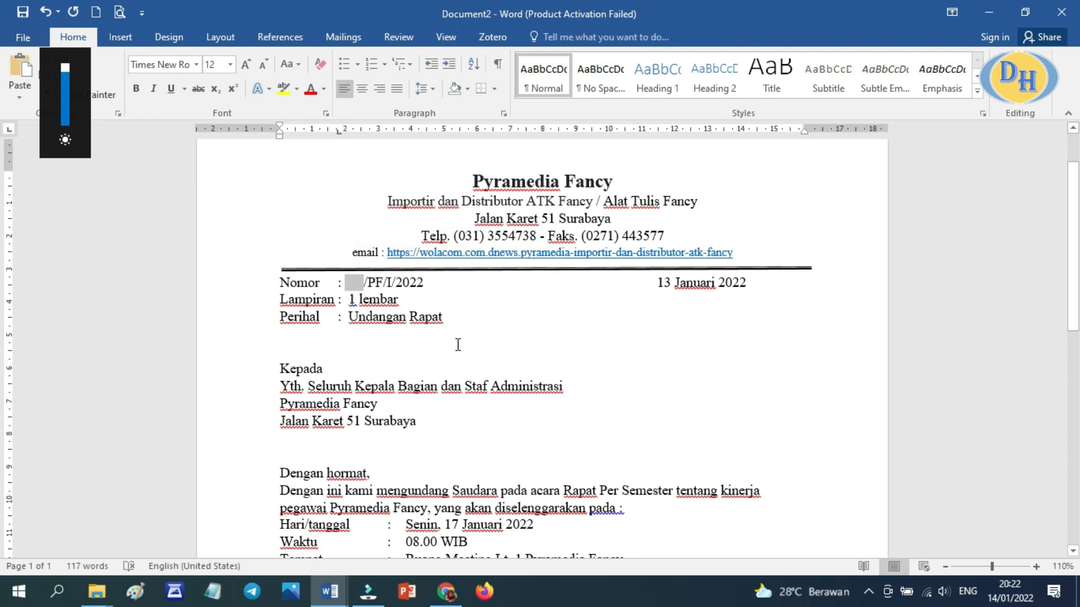
click(464, 315)
drag(350, 300, 399, 300)
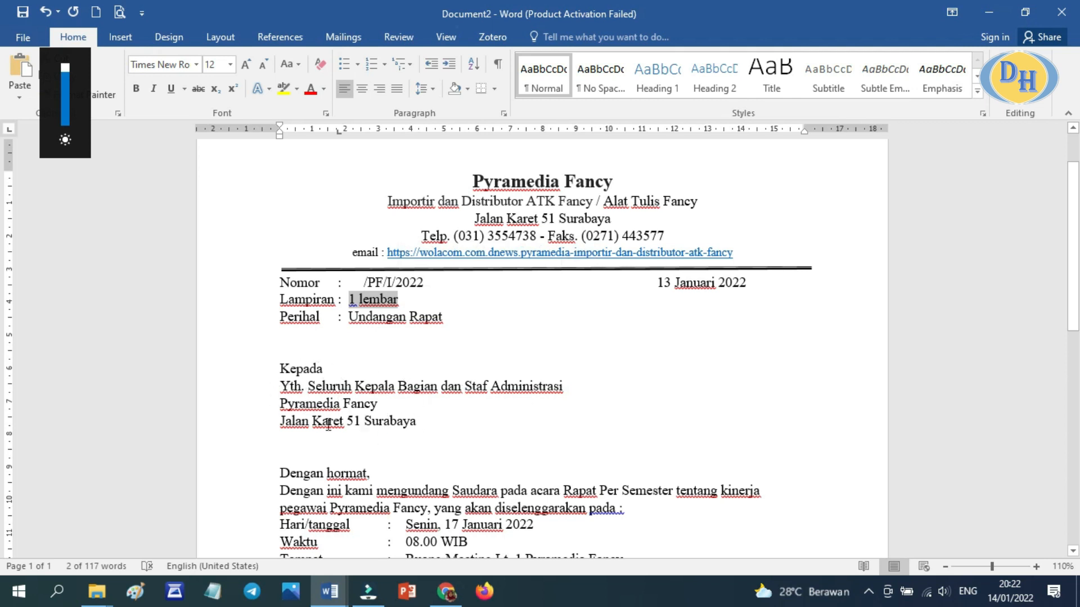
click(405, 302)
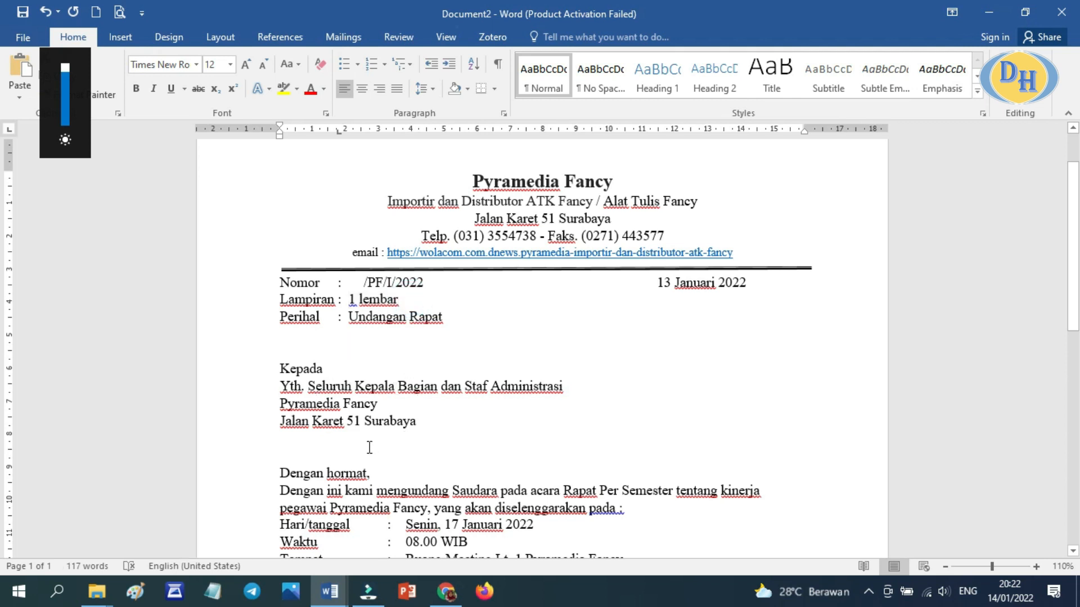